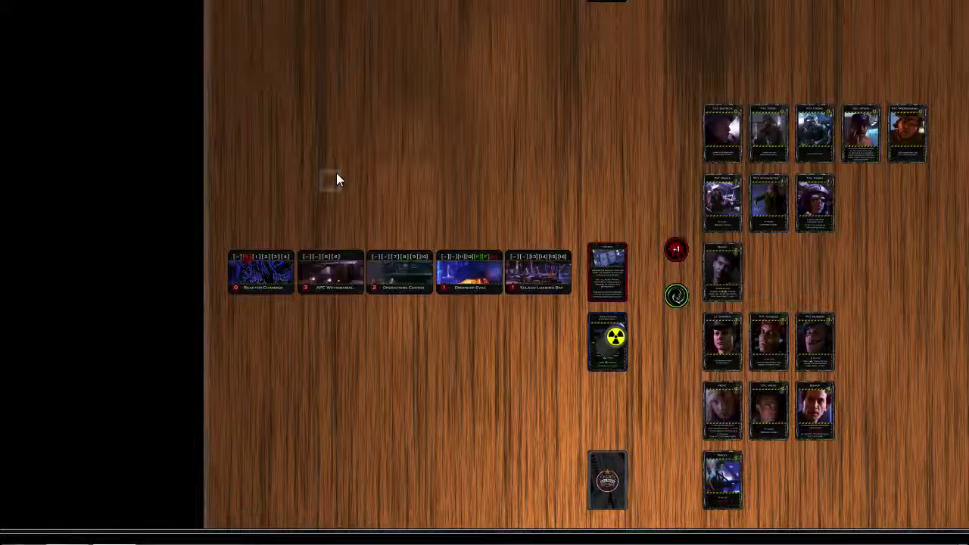
# Create a multi-token component from the Rules category, starting with Rules 1, and place it above the battlefield location cards
pyautogui.rightClick(336, 180)
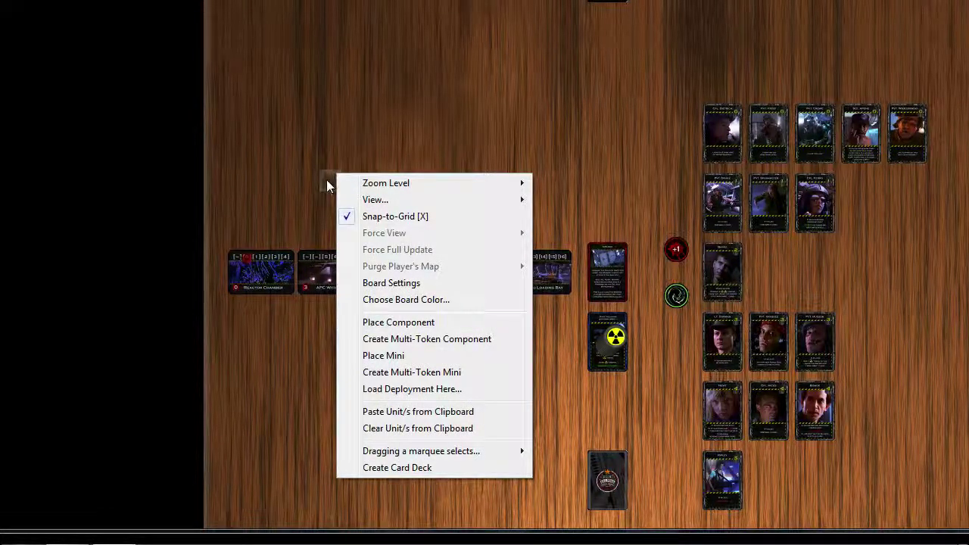
pyautogui.click(410, 343)
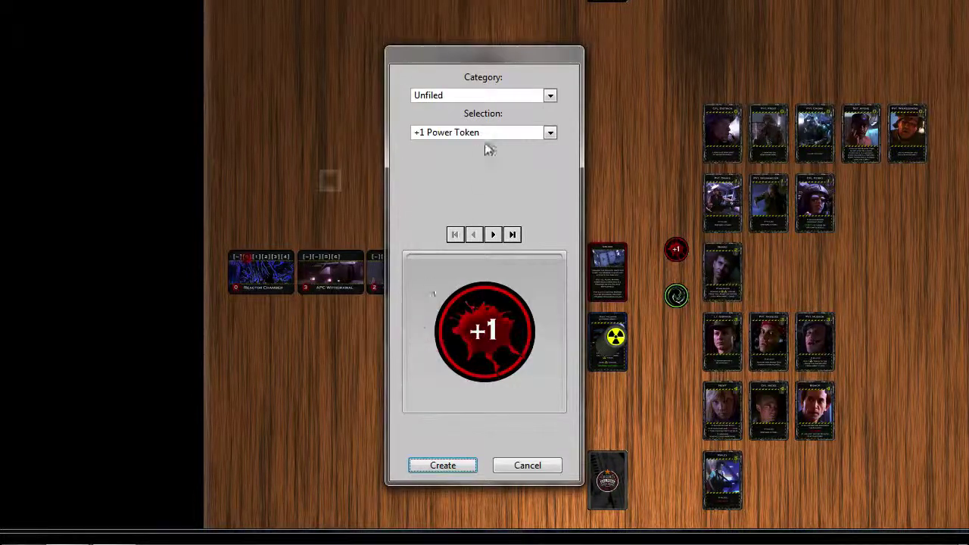
pyautogui.click(495, 98)
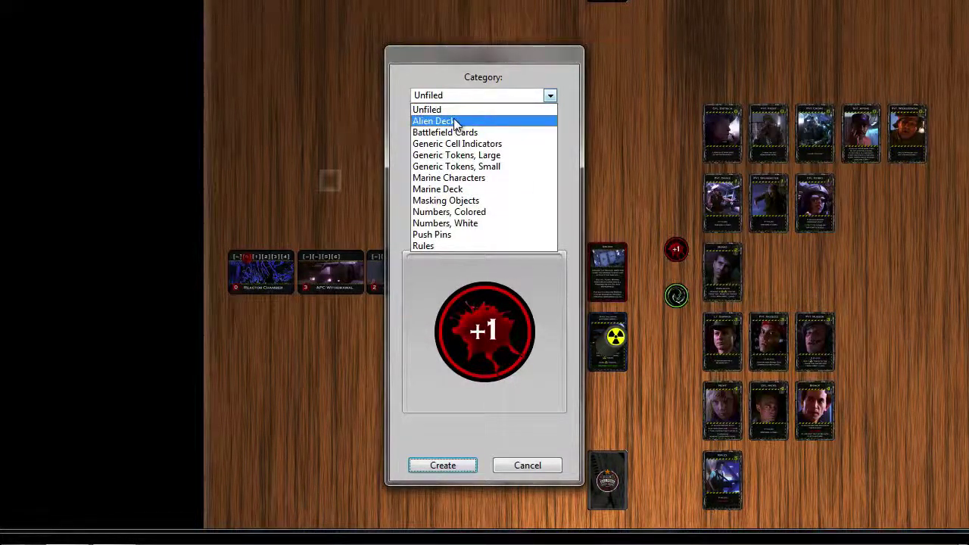
pyautogui.click(442, 246)
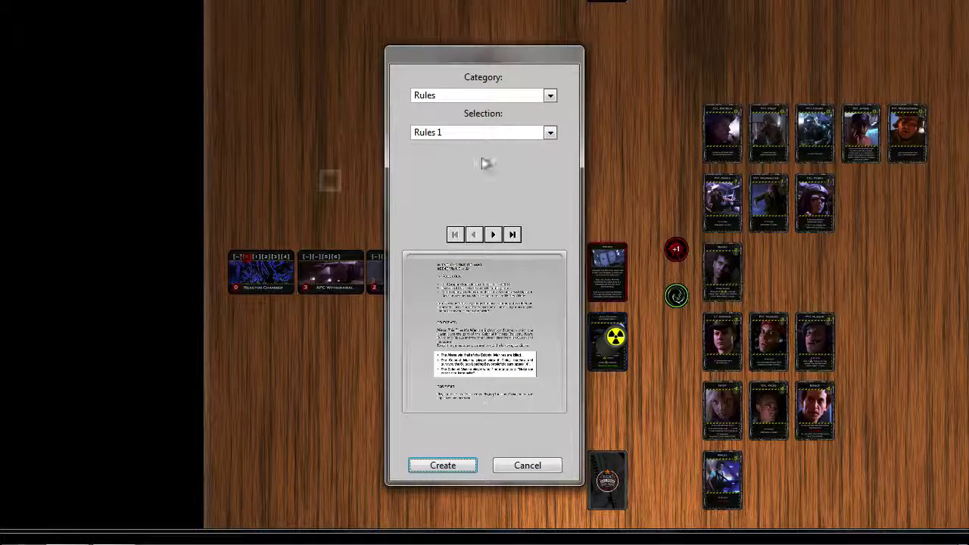
pyautogui.click(550, 132)
pyautogui.scroll(-1, 549, 174)
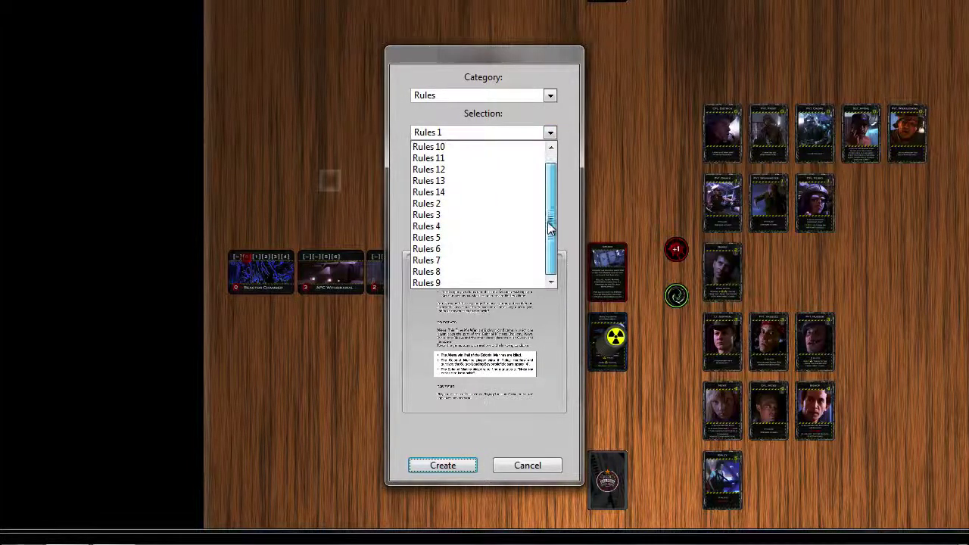
pyautogui.scroll(1, 548, 142)
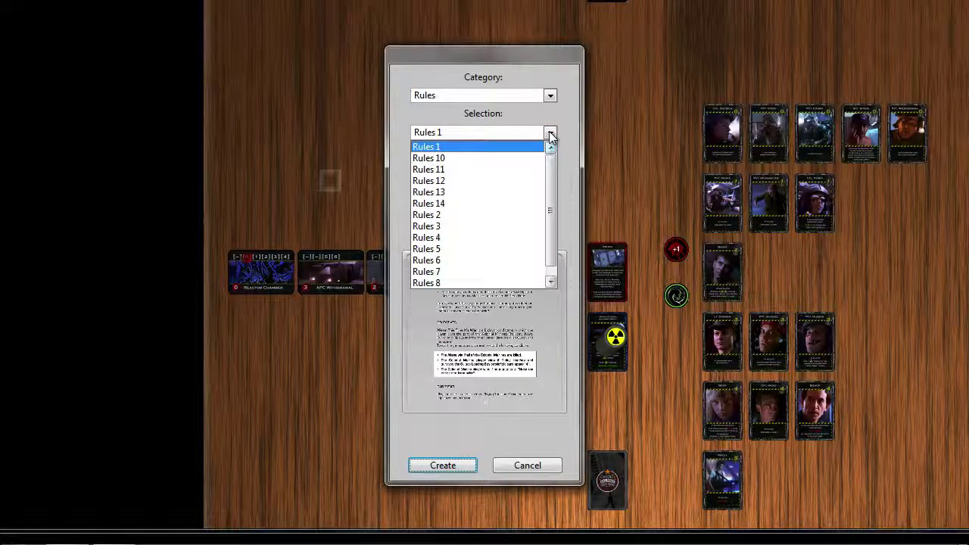
pyautogui.click(549, 133)
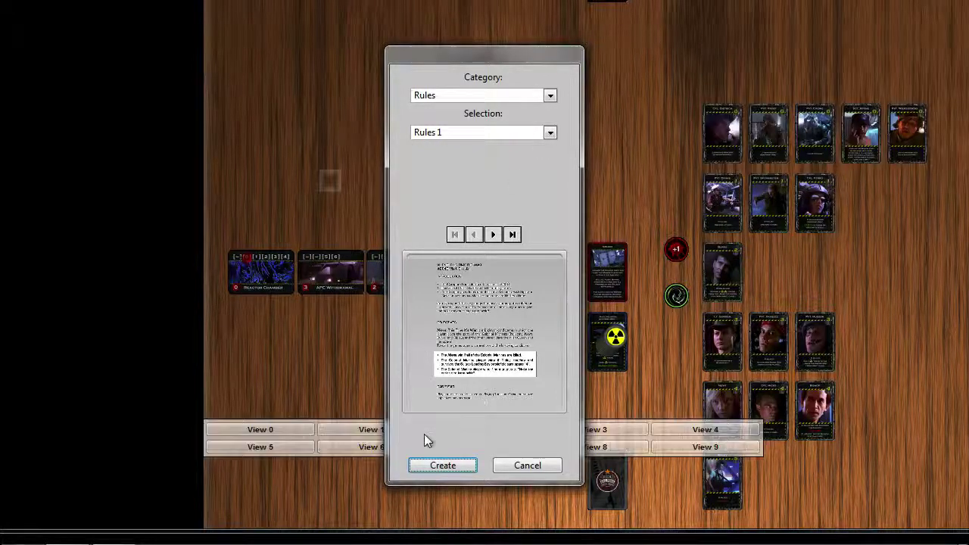
pyautogui.click(440, 465)
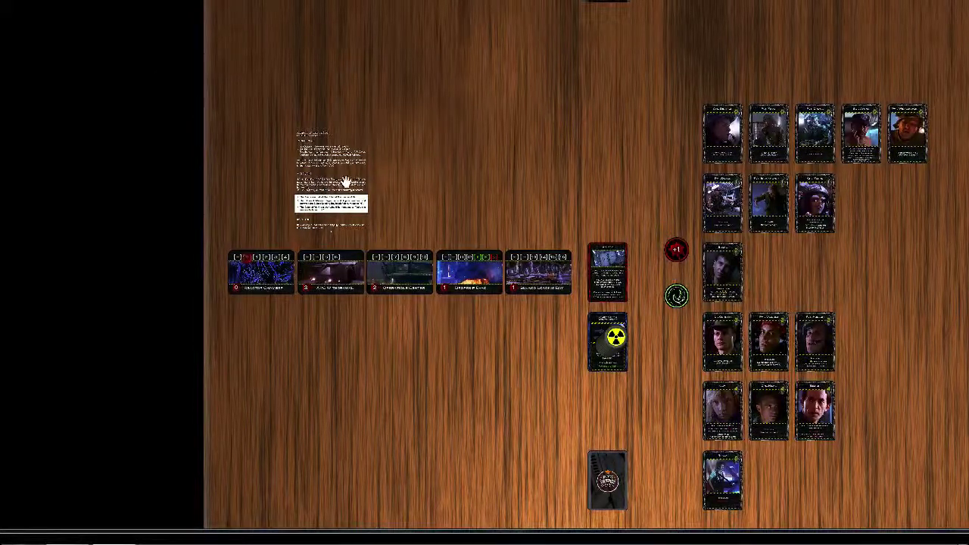
pyautogui.moveTo(346, 184); pyautogui.dragTo(324, 180)
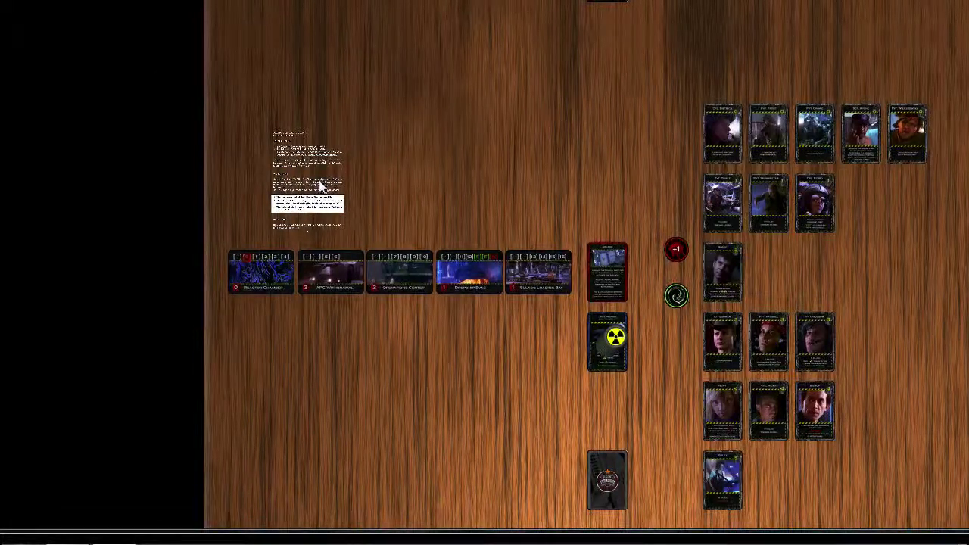
# Turn on antialiasing for the rules component and use its current token as its portrait
pyautogui.rightClick(319, 204)
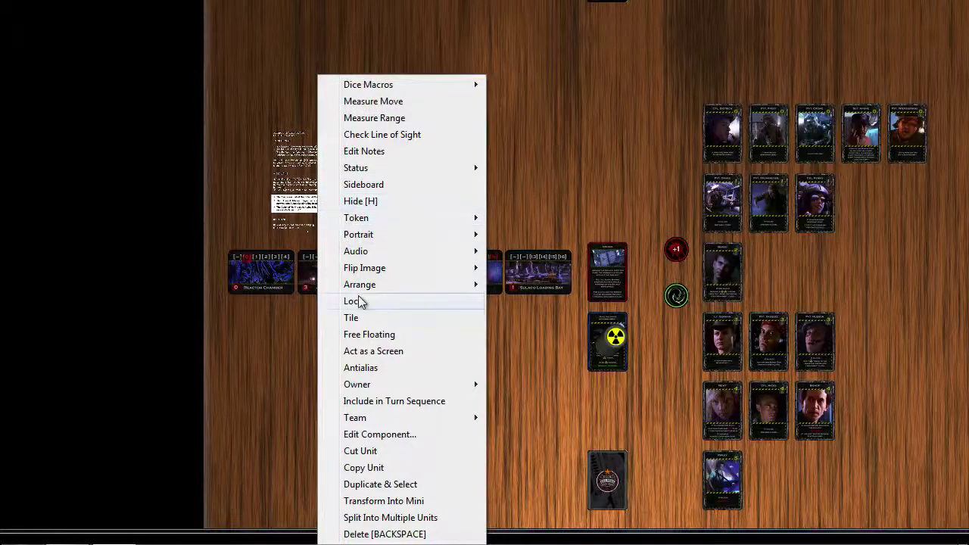
pyautogui.click(375, 368)
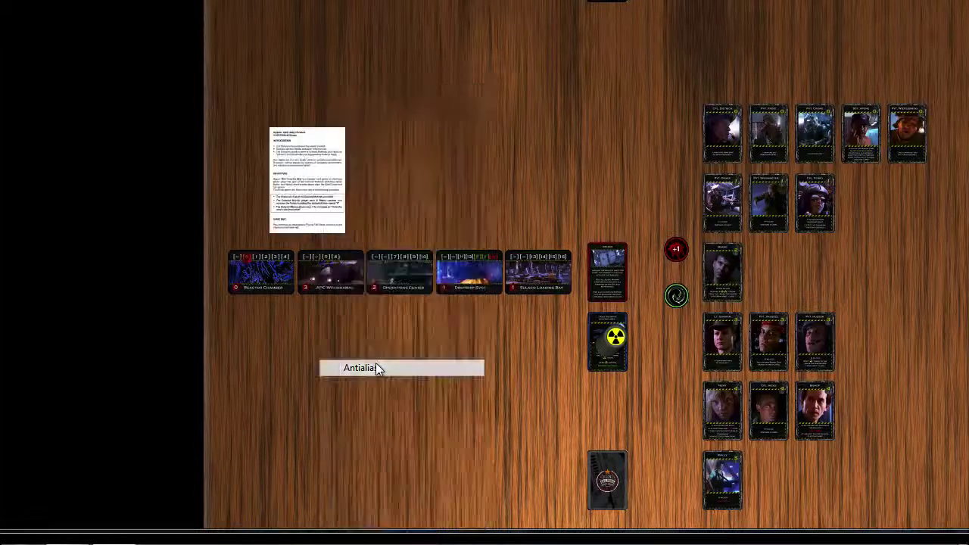
pyautogui.rightClick(305, 184)
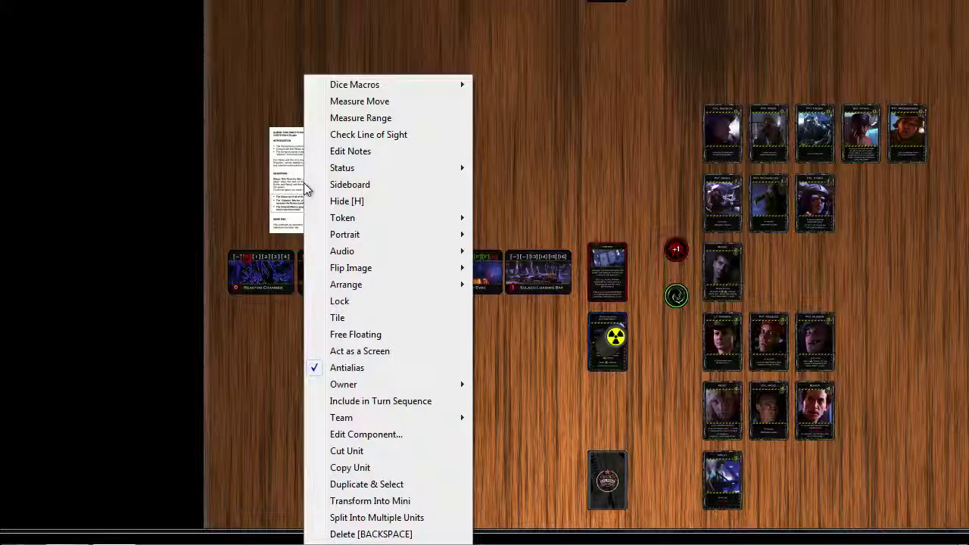
pyautogui.moveTo(313, 219)
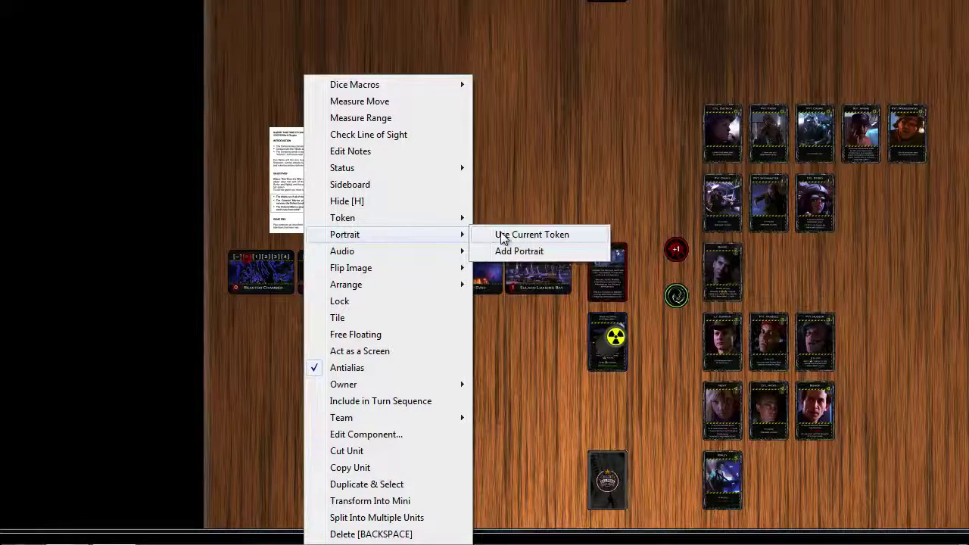
pyautogui.click(499, 234)
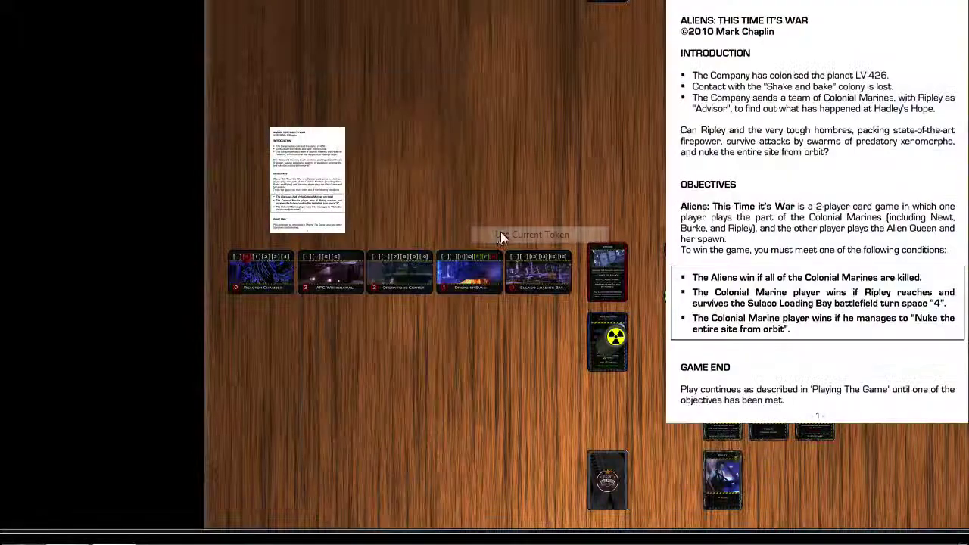
# Split the rules component into multiple units and spread the individual pages out in rows across the board
pyautogui.rightClick(327, 190)
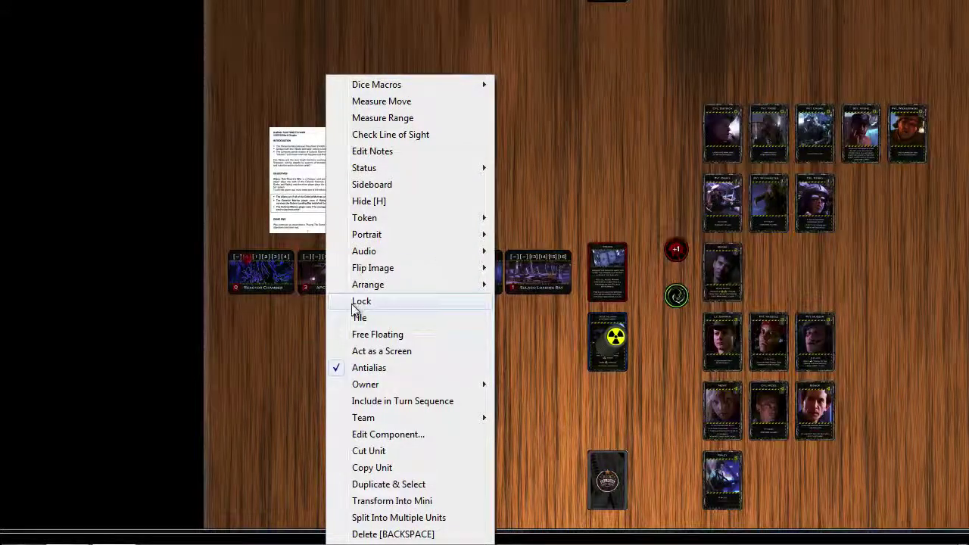
pyautogui.click(413, 520)
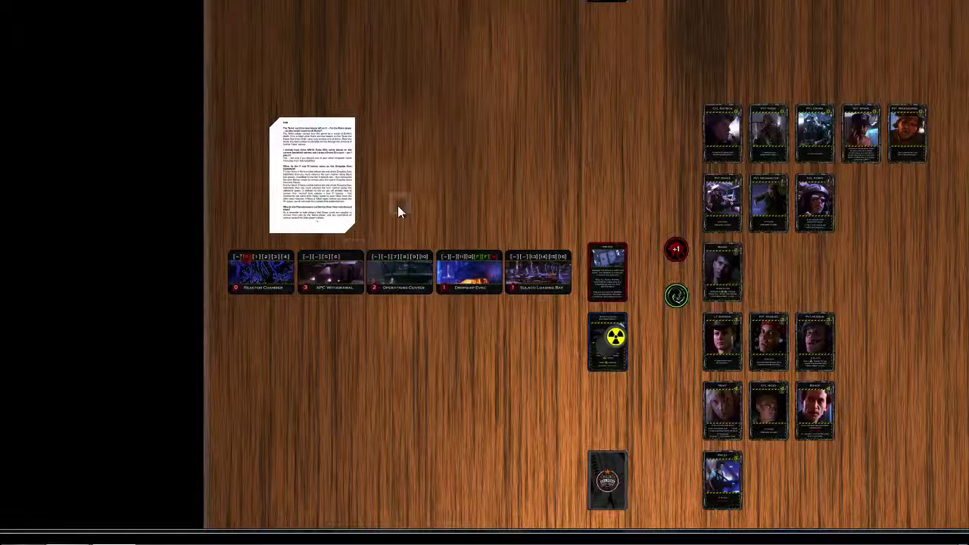
pyautogui.moveTo(326, 182)
pyautogui.moveTo(326, 181); pyautogui.dragTo(333, 306)
pyautogui.moveTo(301, 200); pyautogui.dragTo(422, 335)
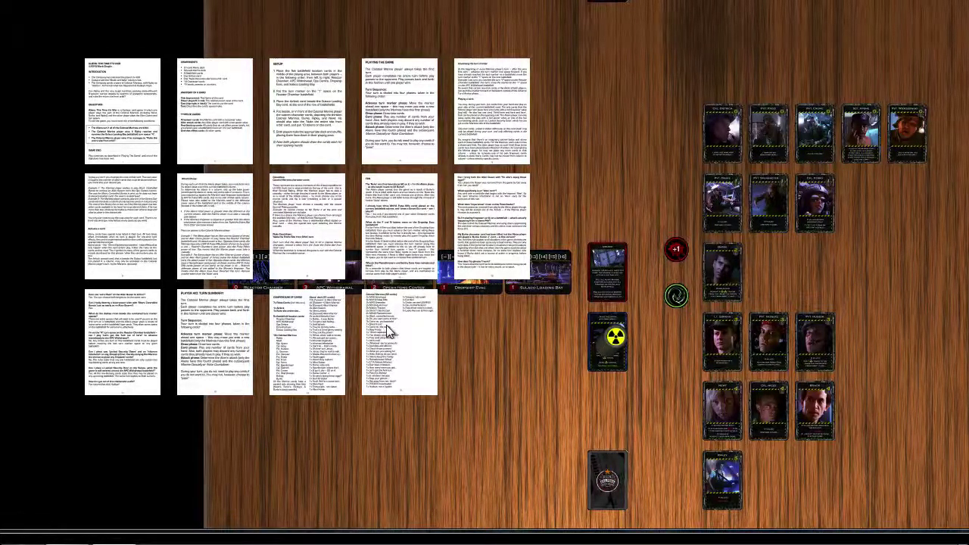
# Merge the spread-out rules pages into one multi-token component and check its list of tokens
pyautogui.rightClick(115, 112)
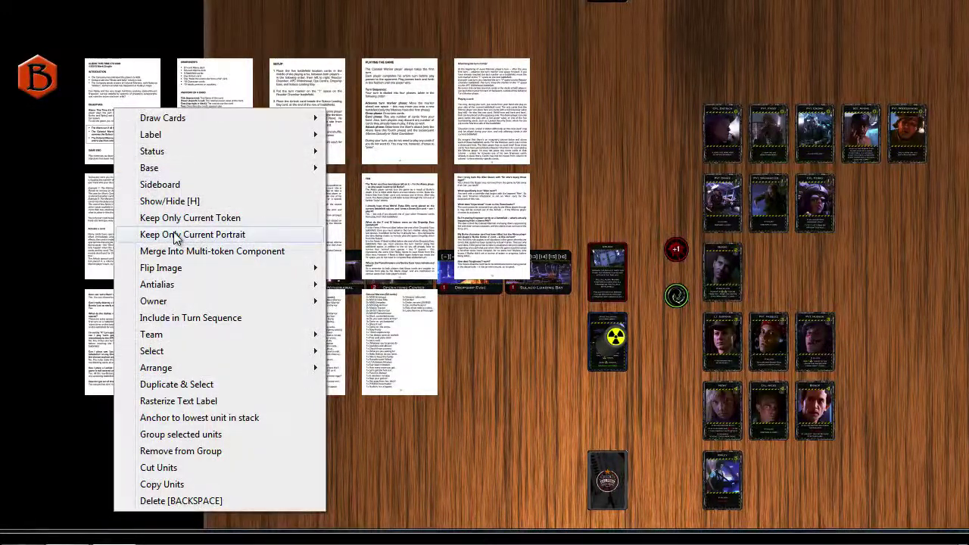
pyautogui.click(174, 250)
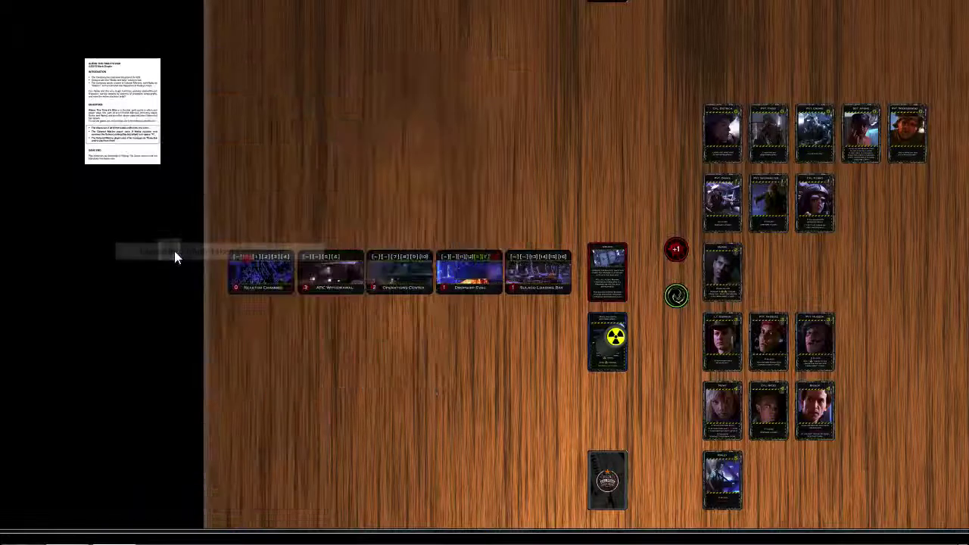
pyautogui.rightClick(120, 137)
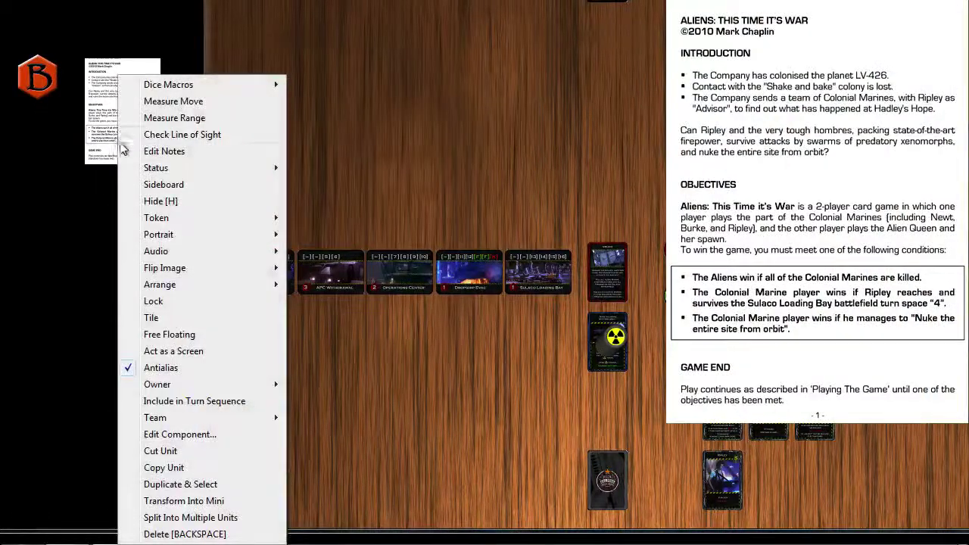
pyautogui.moveTo(183, 220)
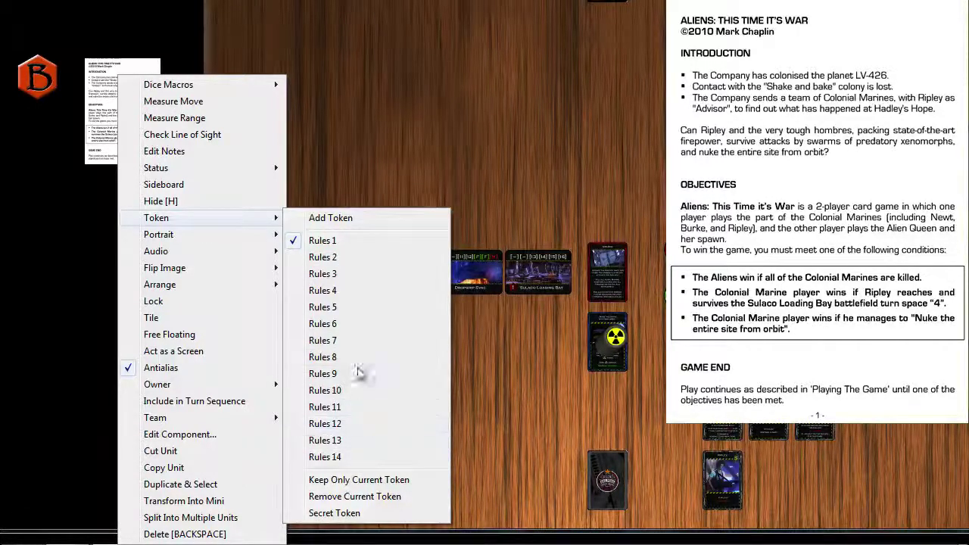
pyautogui.click(314, 186)
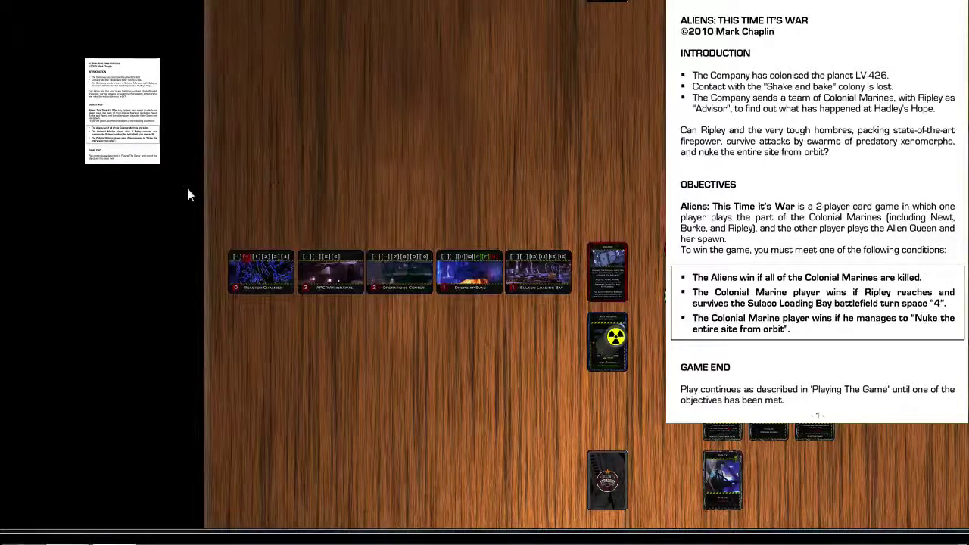
# Move the merged rules component farther from the board's edge within the black area
pyautogui.moveTo(122, 114)
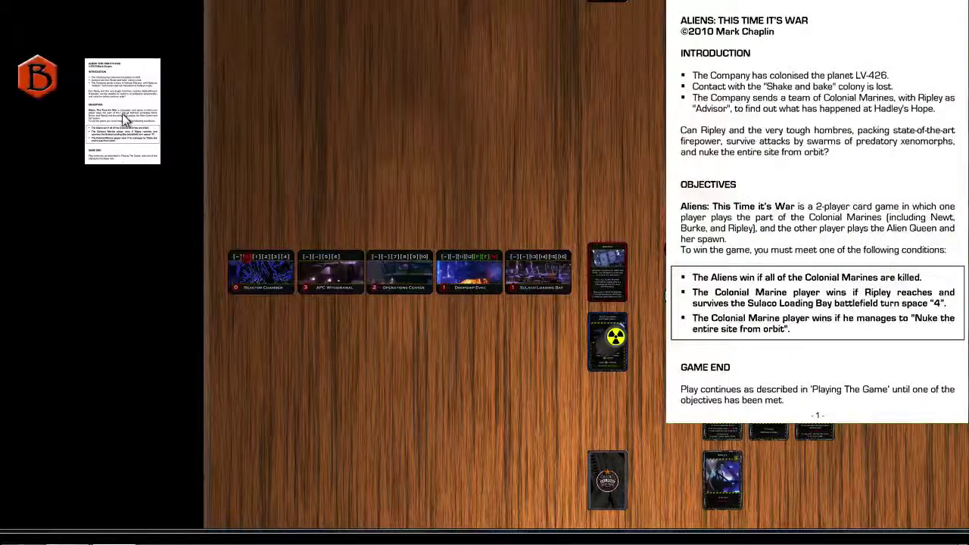
pyautogui.moveTo(122, 114); pyautogui.dragTo(50, 166)
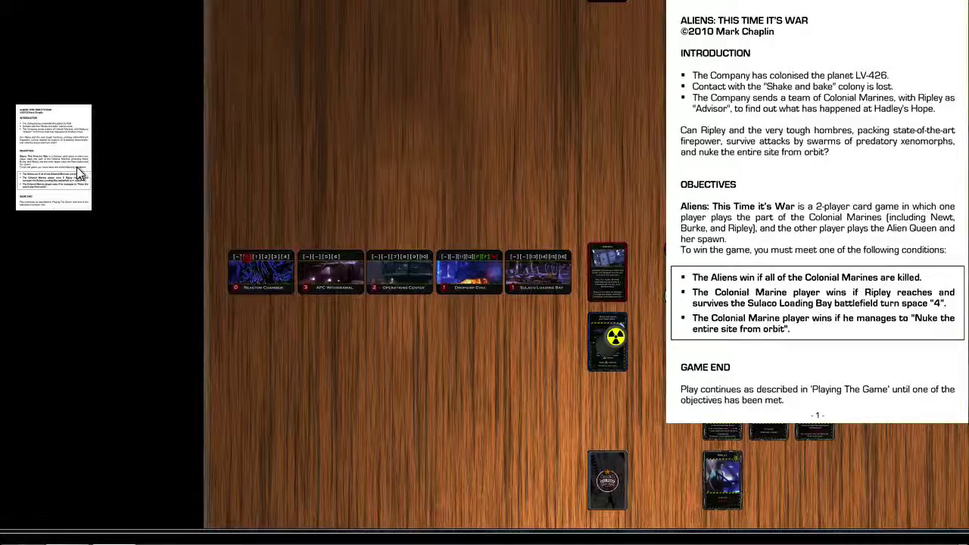
# Host a peer-to-peer game with the host's username and allow the program firewall access on private networks
pyautogui.click(39, 85)
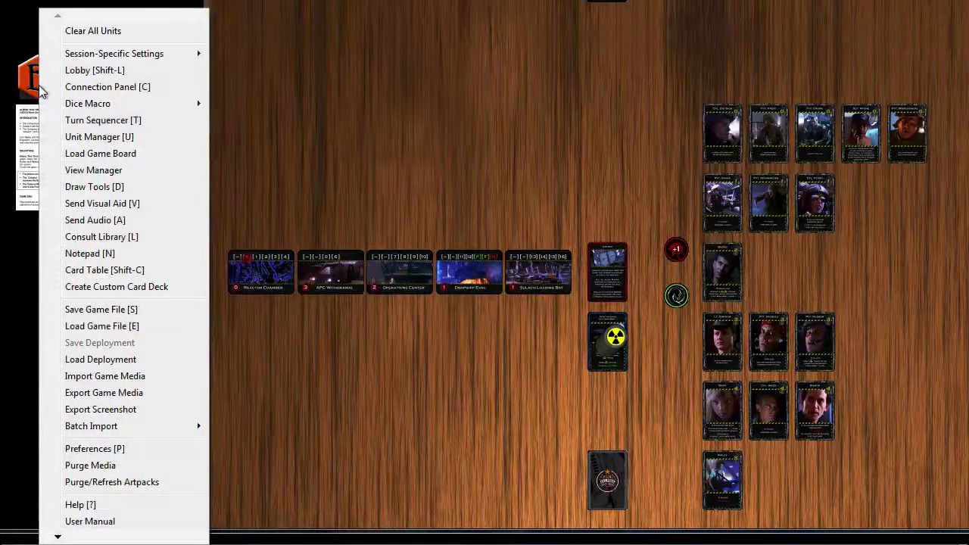
pyautogui.click(70, 86)
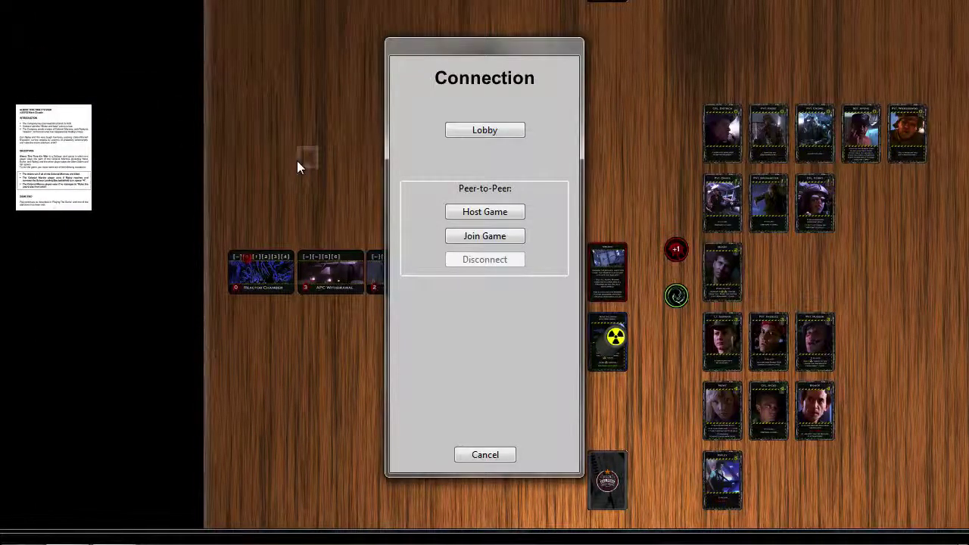
pyautogui.click(479, 212)
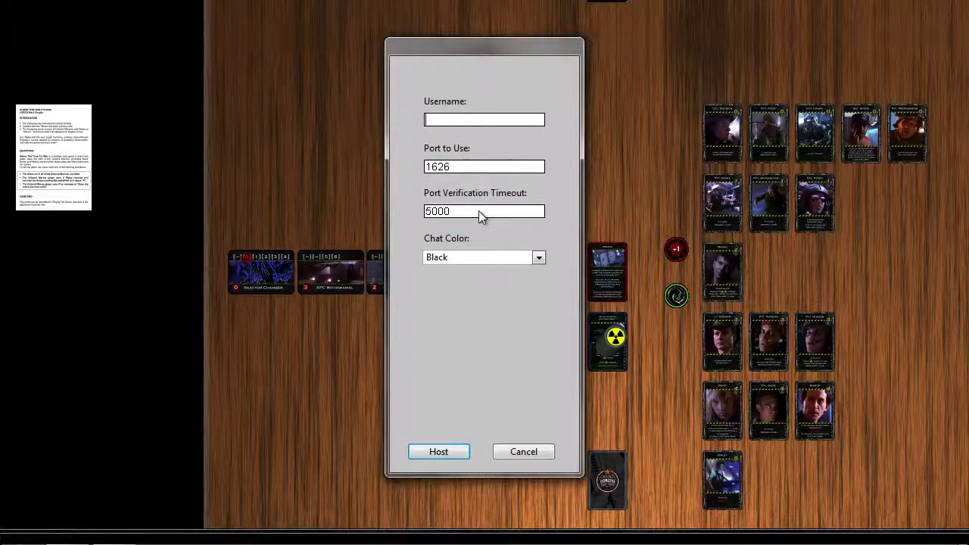
pyautogui.write('heruca')
pyautogui.click(456, 454)
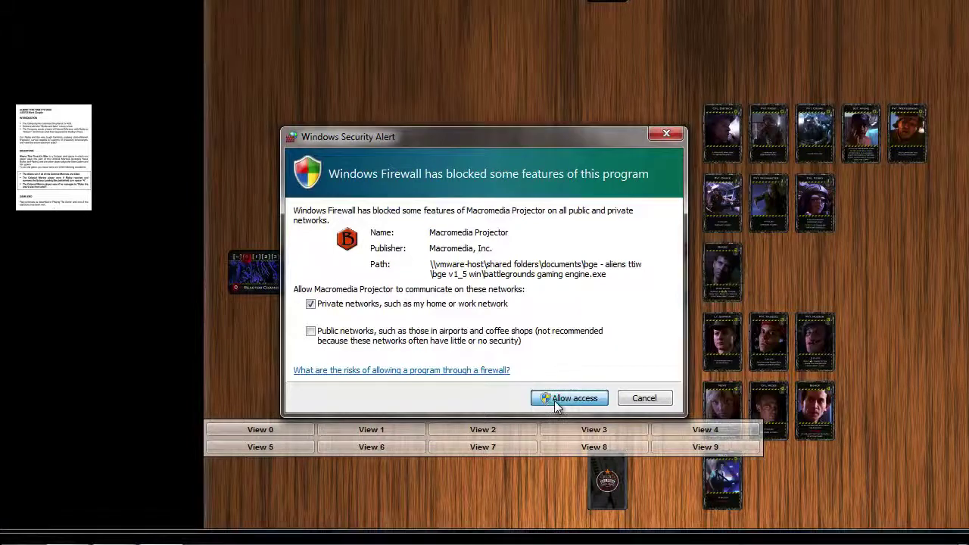
pyautogui.click(556, 401)
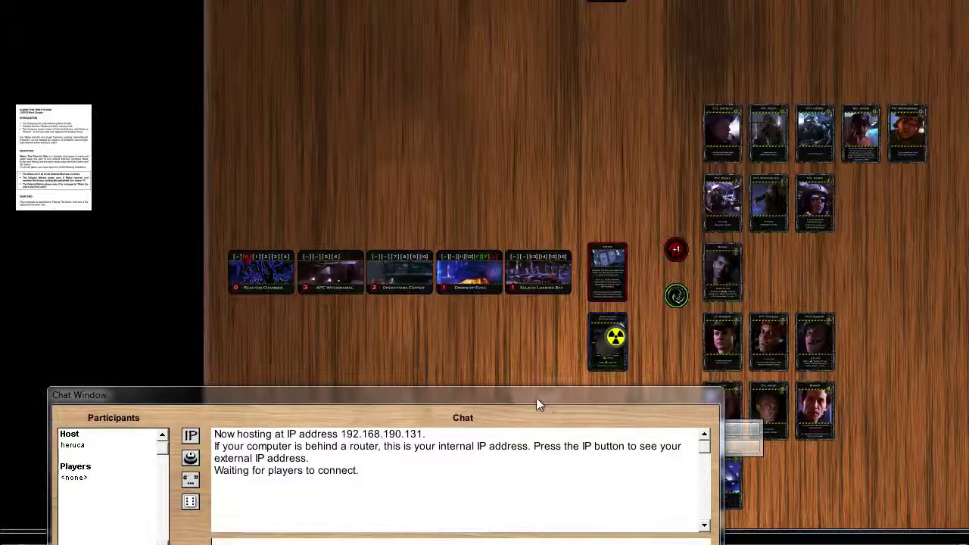
# Move the chat window up so it is fully on screen and make it narrower
pyautogui.moveTo(265, 394); pyautogui.dragTo(232, 311)
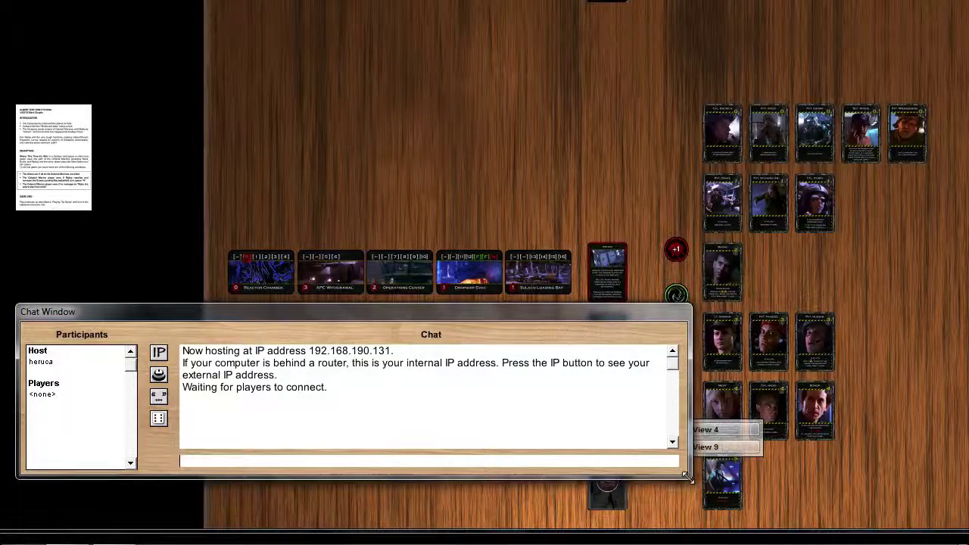
pyautogui.moveTo(690, 477); pyautogui.dragTo(524, 487)
pyautogui.moveTo(383, 307); pyautogui.dragTo(404, 291)
# Shift the rules component slightly toward the board and shrink all its tokens with the chat command resizeall=12
pyautogui.moveTo(70, 155)
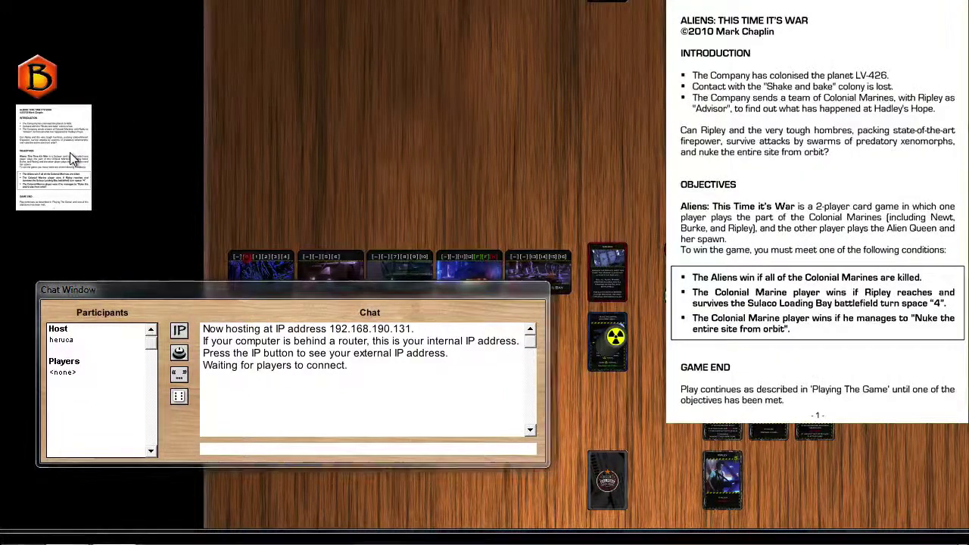
pyautogui.moveTo(70, 153); pyautogui.dragTo(78, 161)
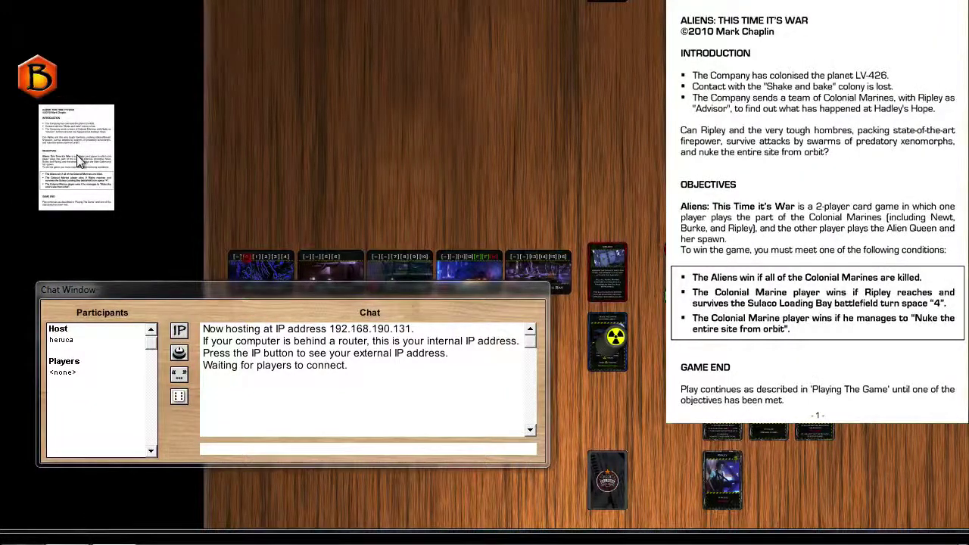
pyautogui.click(235, 447)
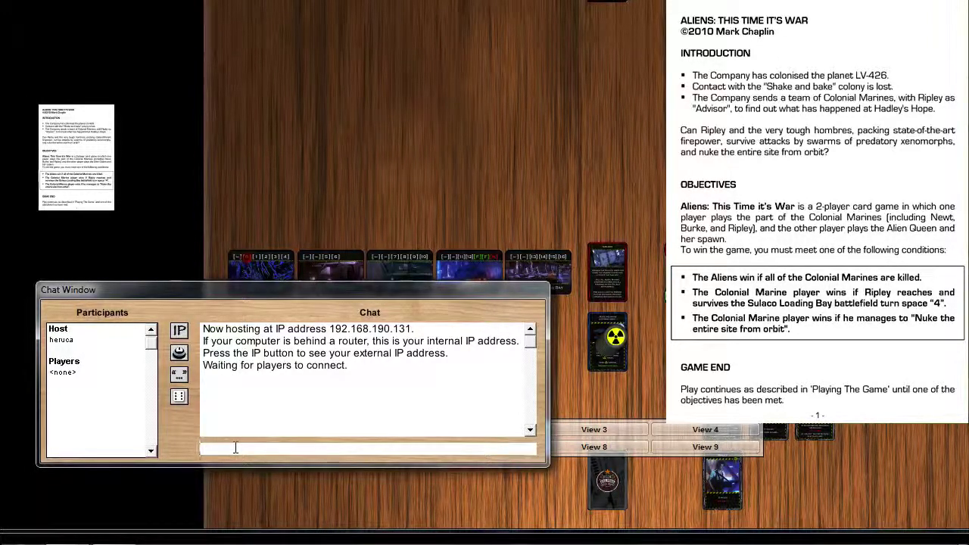
pyautogui.write('resizeall=12')
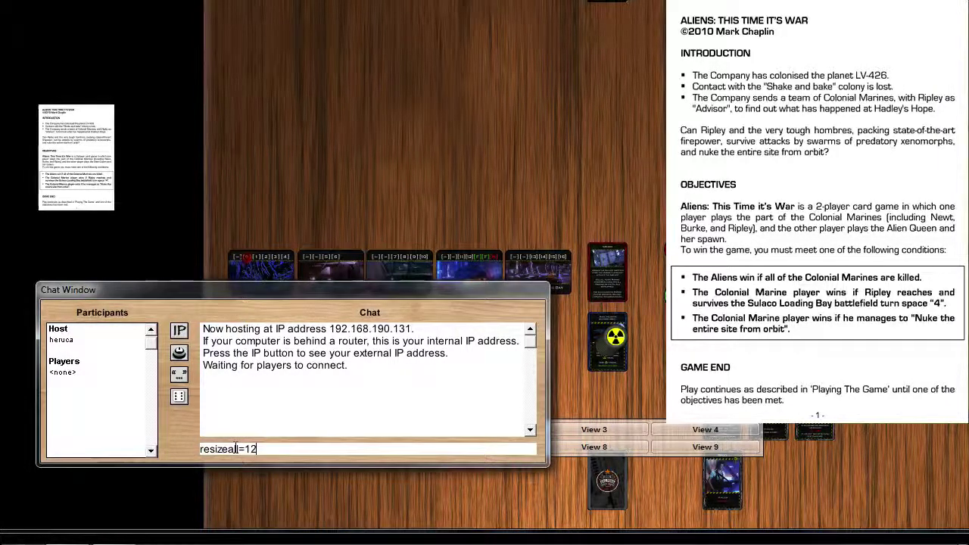
pyautogui.press('Return')
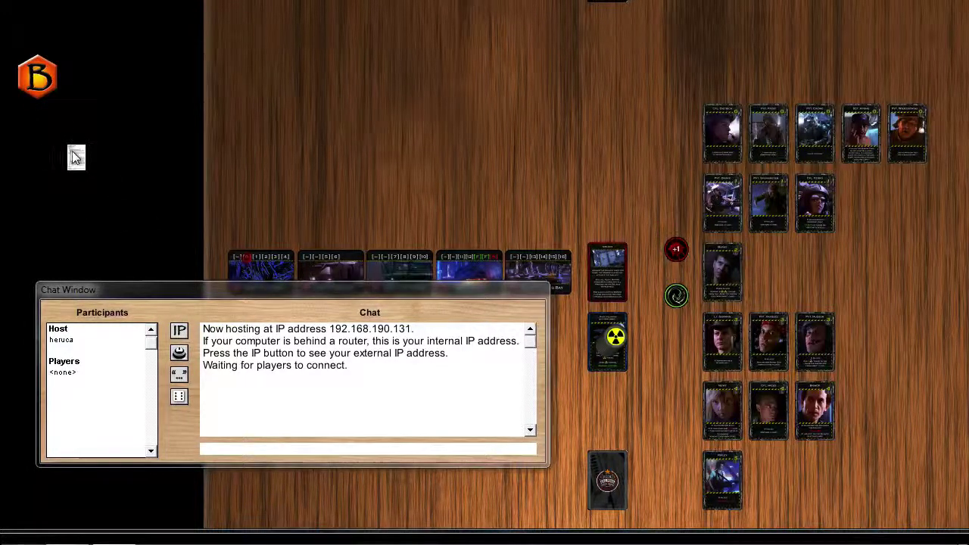
# Move the rules component near the B logo and page through its rulebook portraits to check their readability
pyautogui.moveTo(76, 156); pyautogui.dragTo(37, 134)
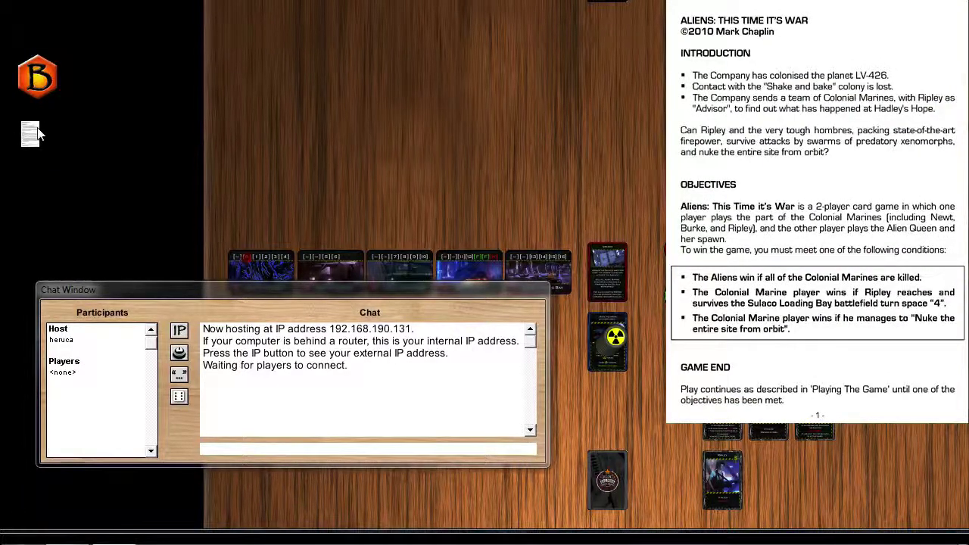
pyautogui.scroll(-5, 38, 134)
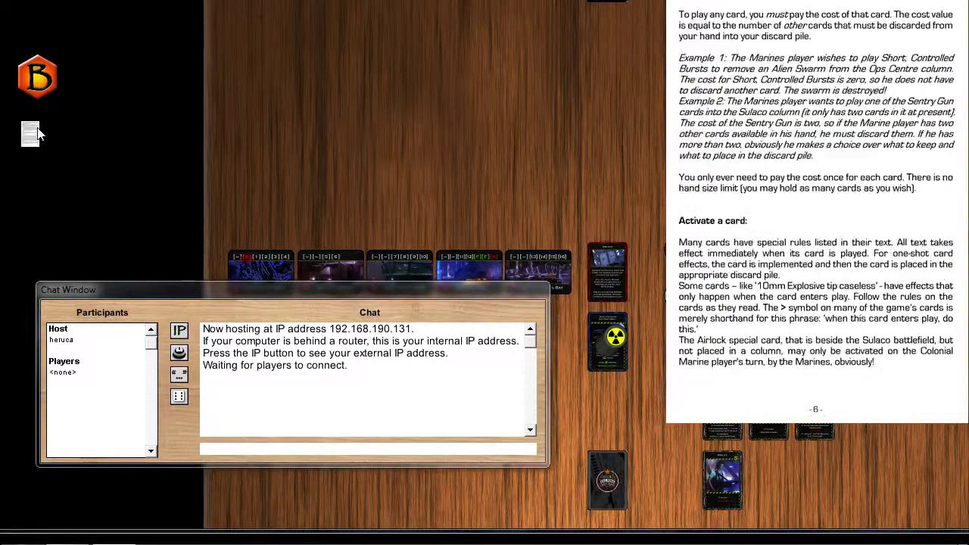
pyautogui.scroll(-6, 38, 134)
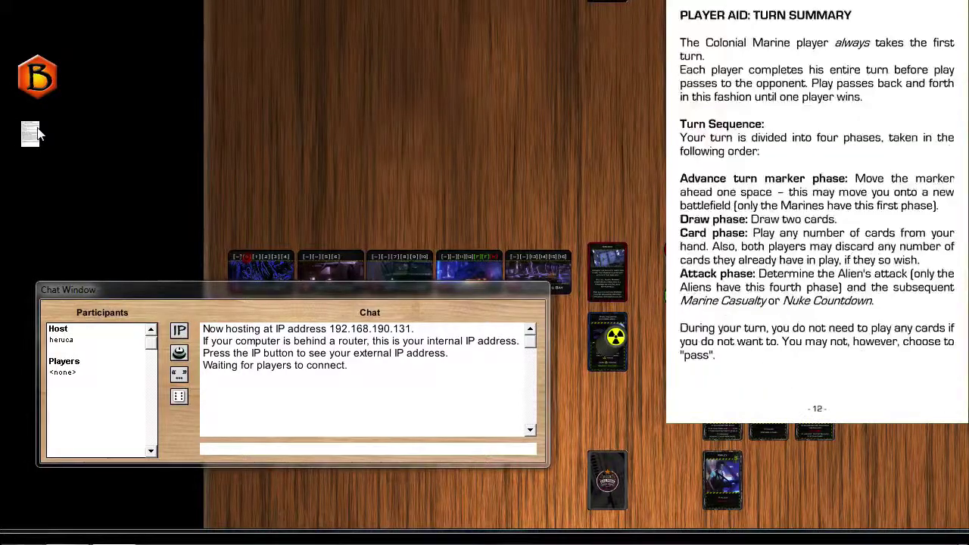
pyautogui.scroll(-3, 38, 134)
pyautogui.scroll(1, 38, 134)
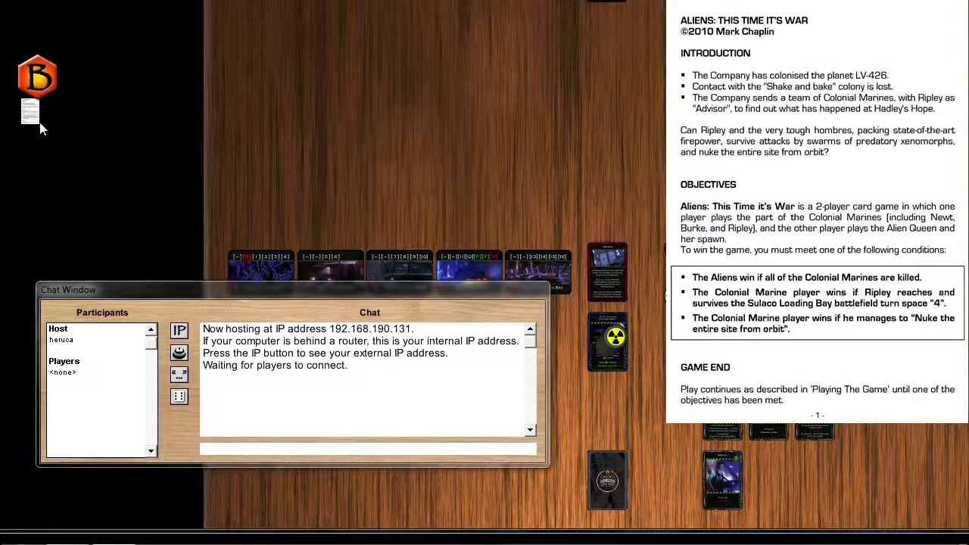
# Place the rules component just below the B logo and disconnect the hosted peer-to-peer game
pyautogui.click(106, 231)
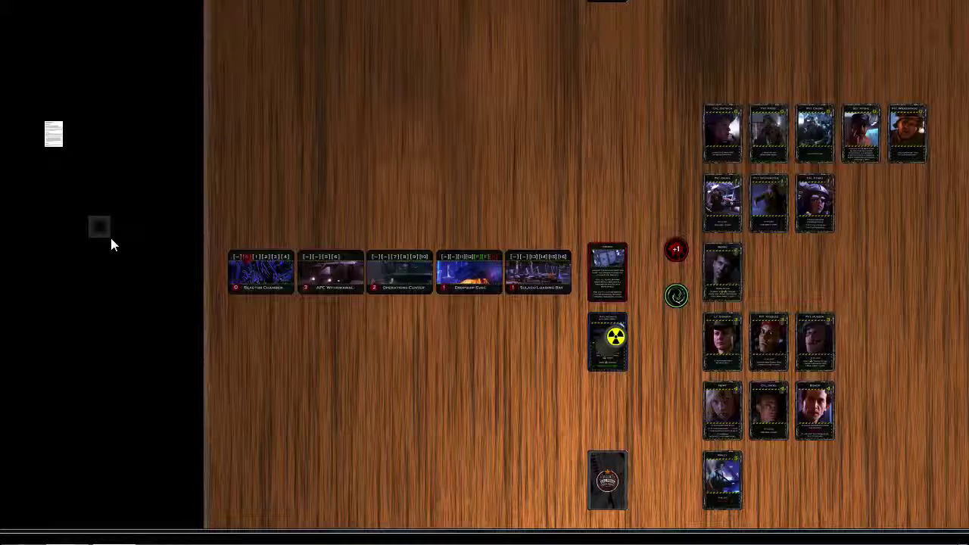
pyautogui.moveTo(57, 138)
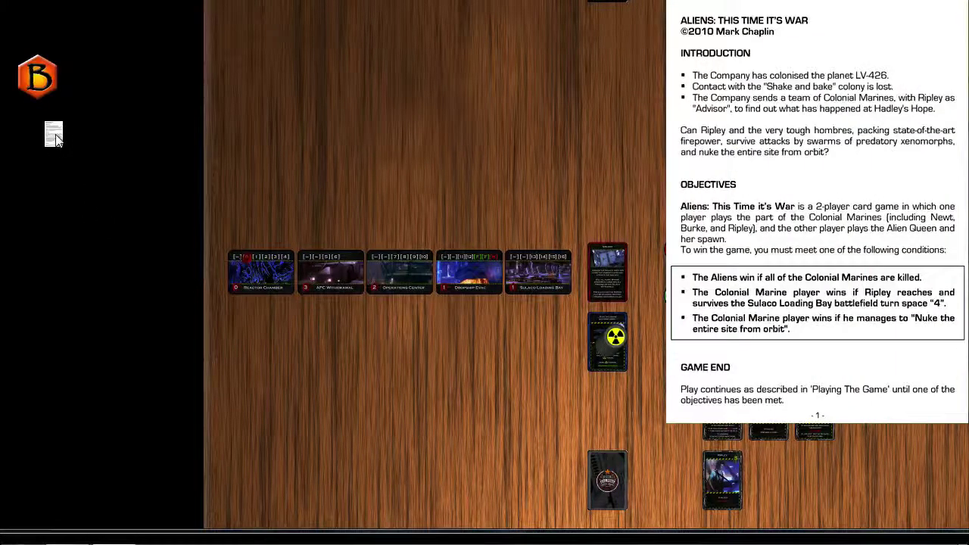
pyautogui.moveTo(57, 138); pyautogui.dragTo(41, 127)
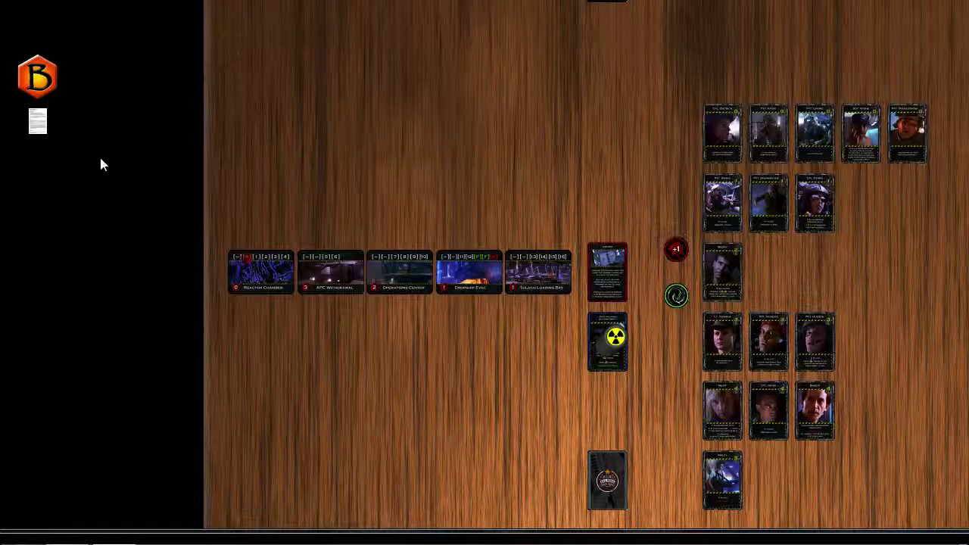
pyautogui.press('Escape')
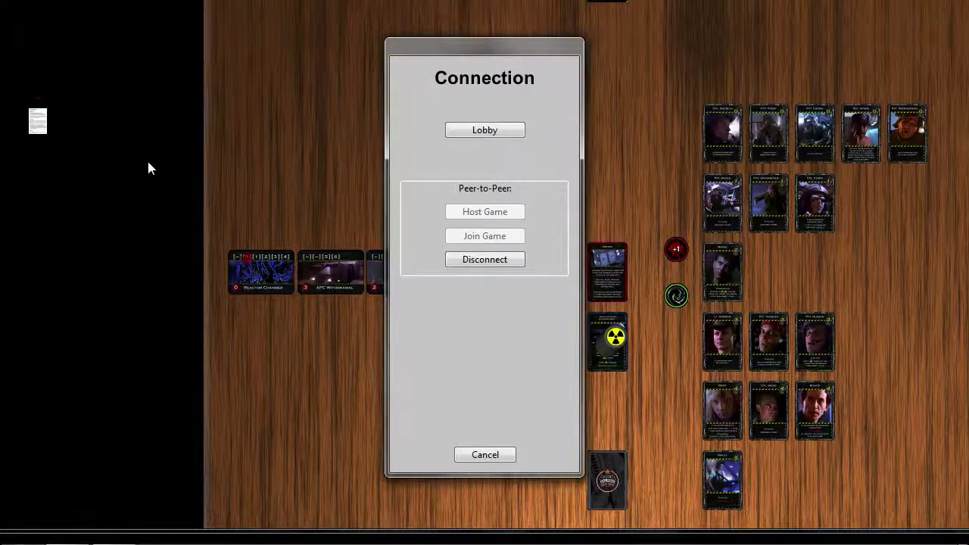
pyautogui.click(455, 257)
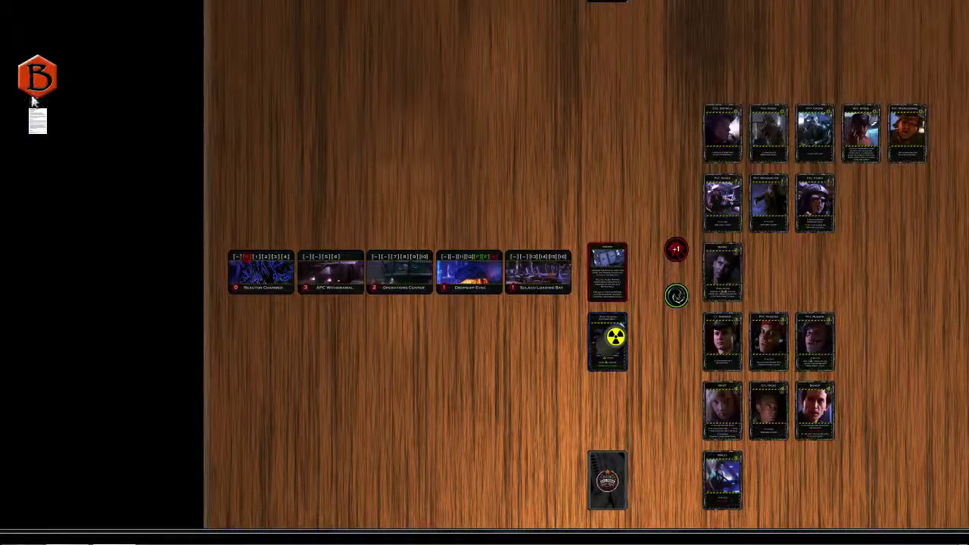
# Make the rules component free floating and place it directly below the B logo
pyautogui.scroll(-2, 287, 335)
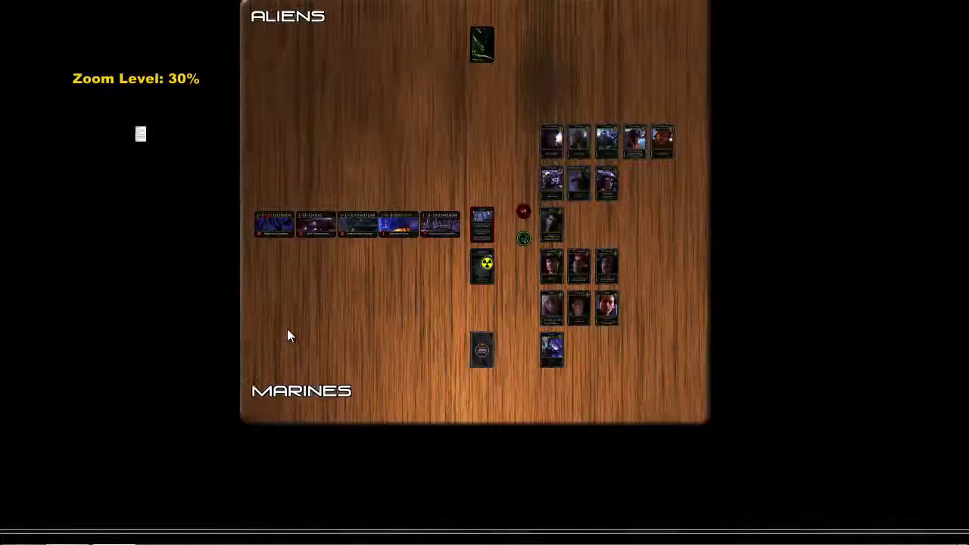
pyautogui.moveTo(385, 167); pyautogui.dragTo(305, 184)
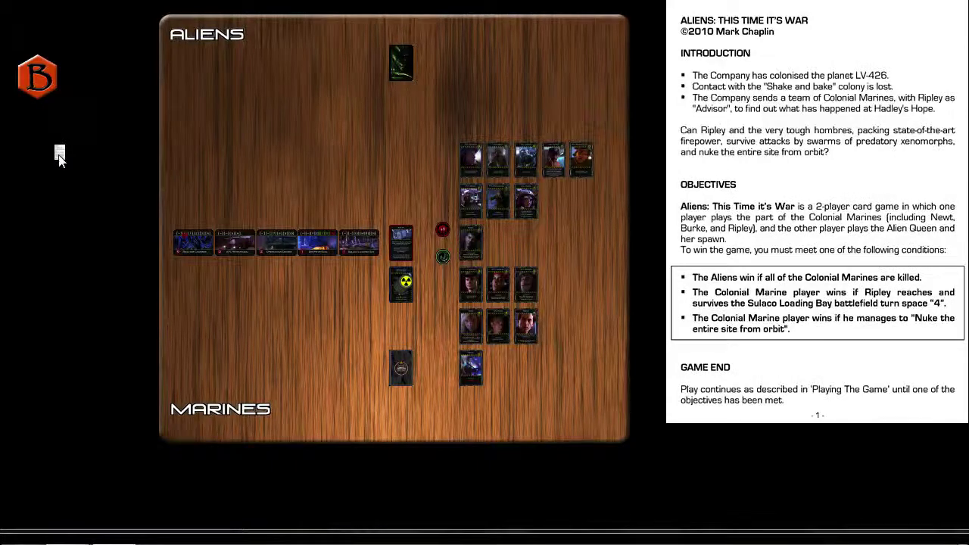
pyautogui.rightClick(60, 157)
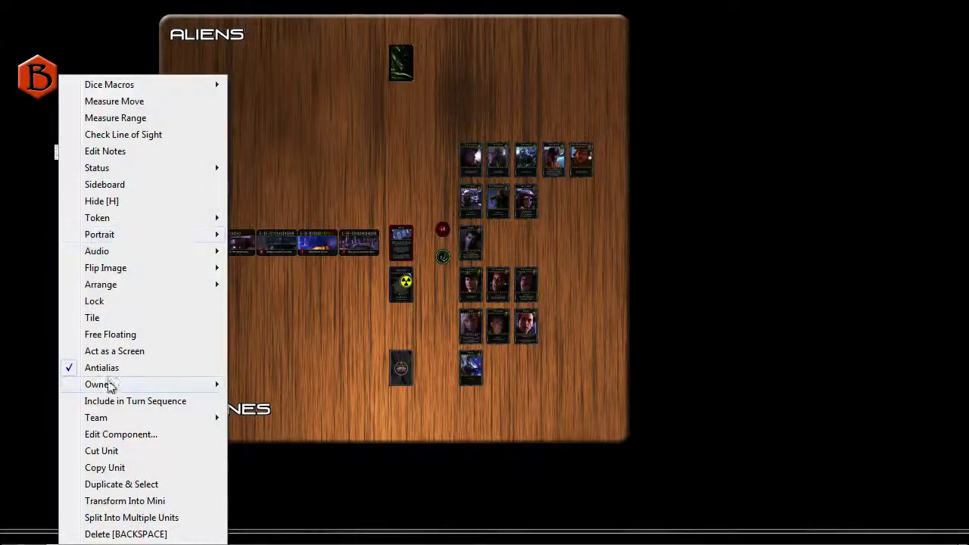
pyautogui.click(116, 338)
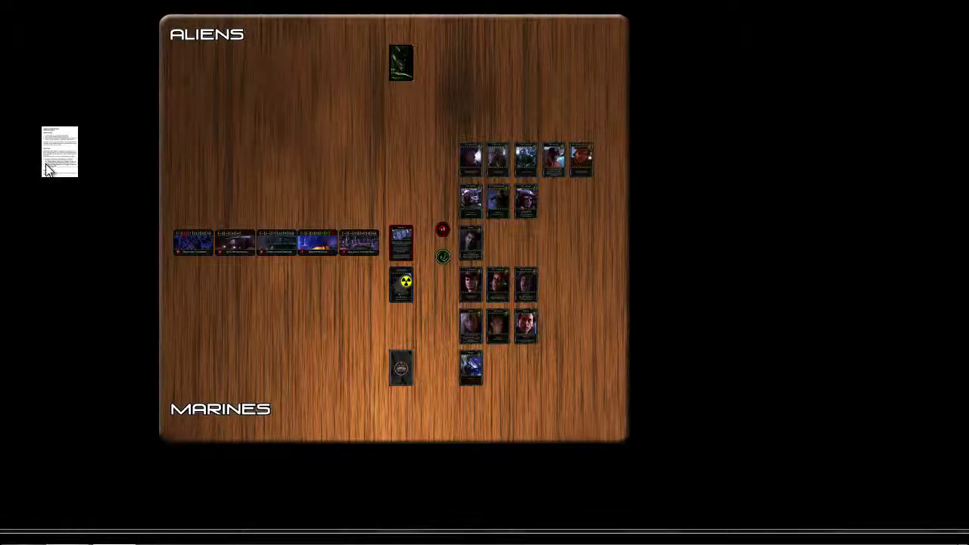
pyautogui.moveTo(50, 143)
pyautogui.moveTo(54, 144); pyautogui.dragTo(35, 127)
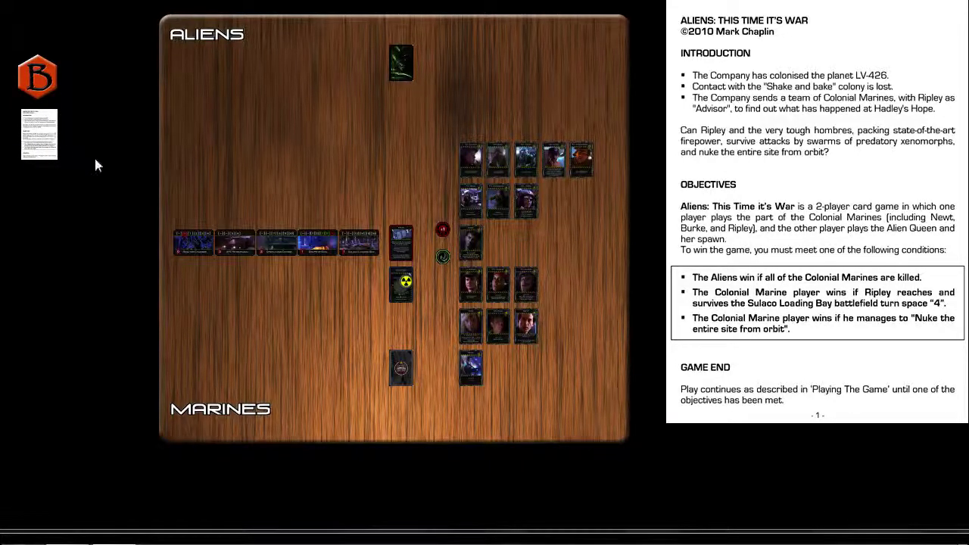
# Shift the whole board clear of the card portrait display area and lower the zoom level by 1% to 29%
pyautogui.moveTo(252, 180); pyautogui.dragTo(162, 179)
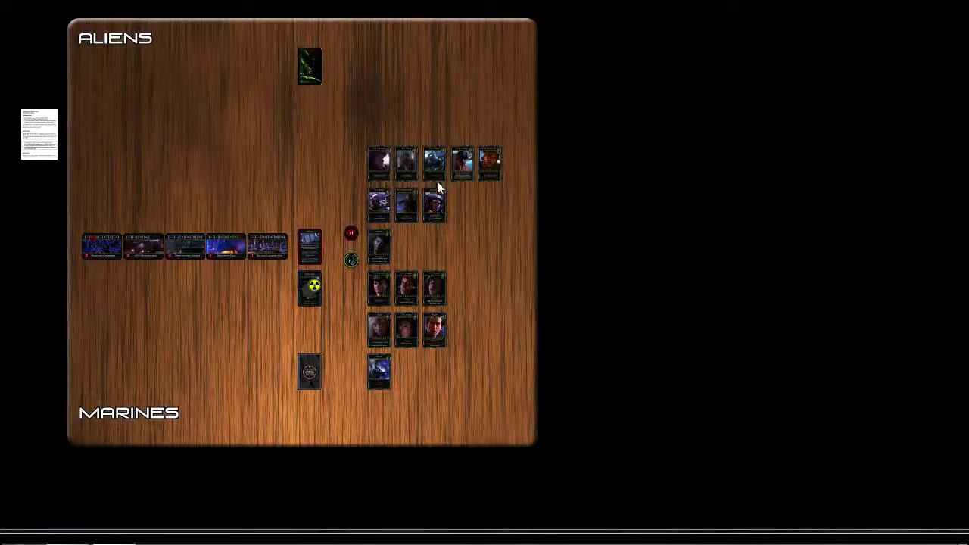
pyautogui.moveTo(463, 164)
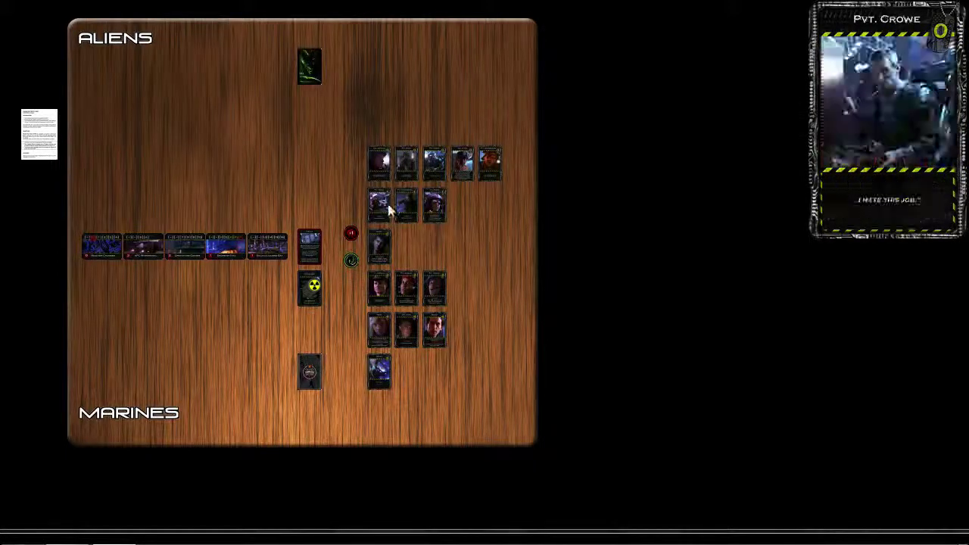
pyautogui.moveTo(293, 489)
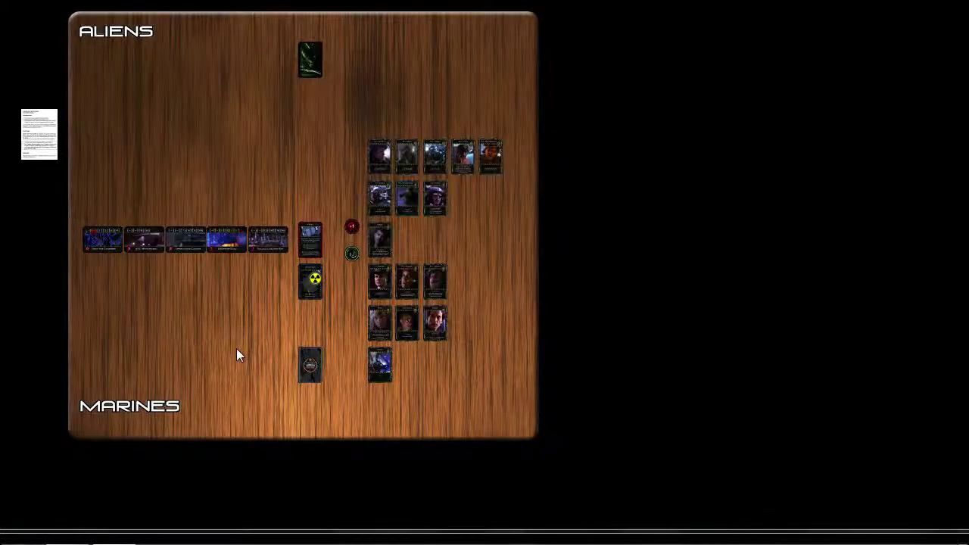
pyautogui.rightClick(236, 356)
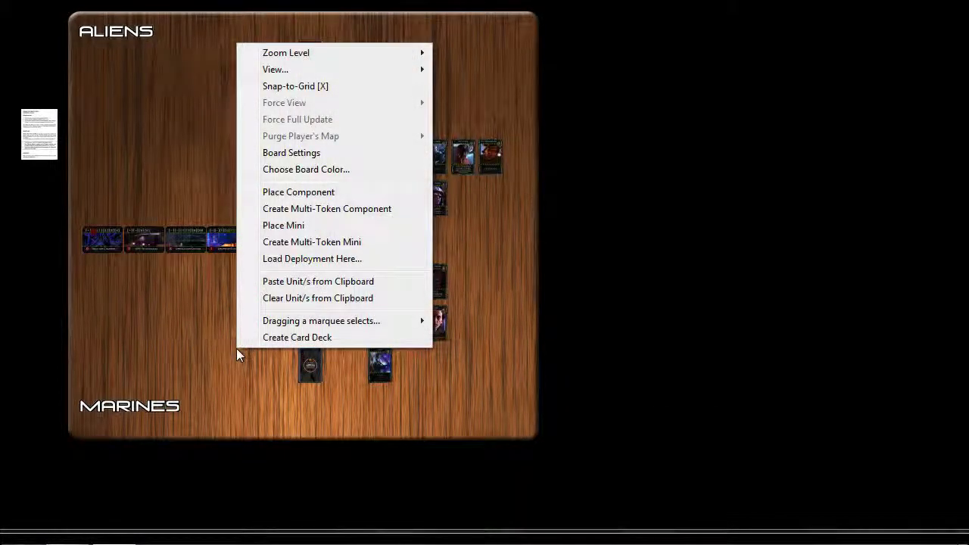
pyautogui.moveTo(285, 61)
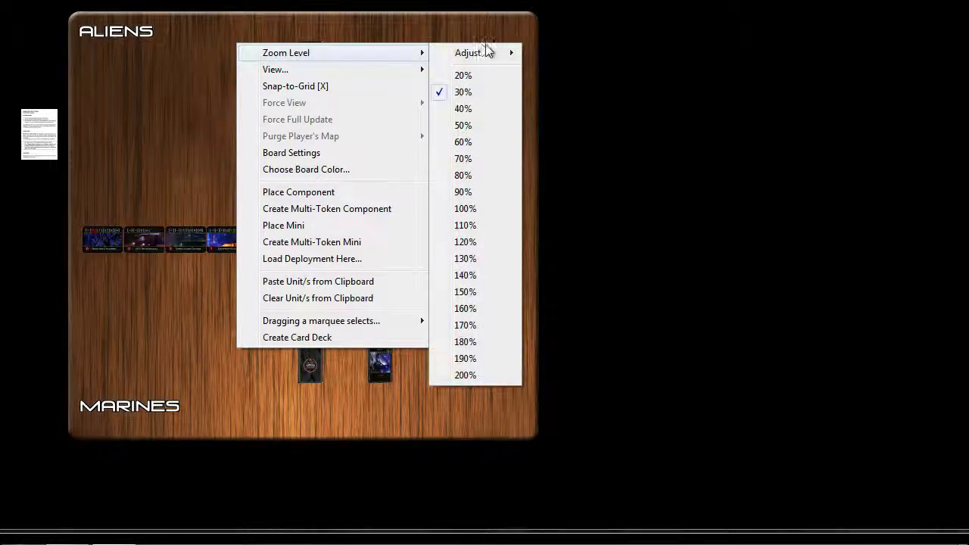
pyautogui.moveTo(517, 59)
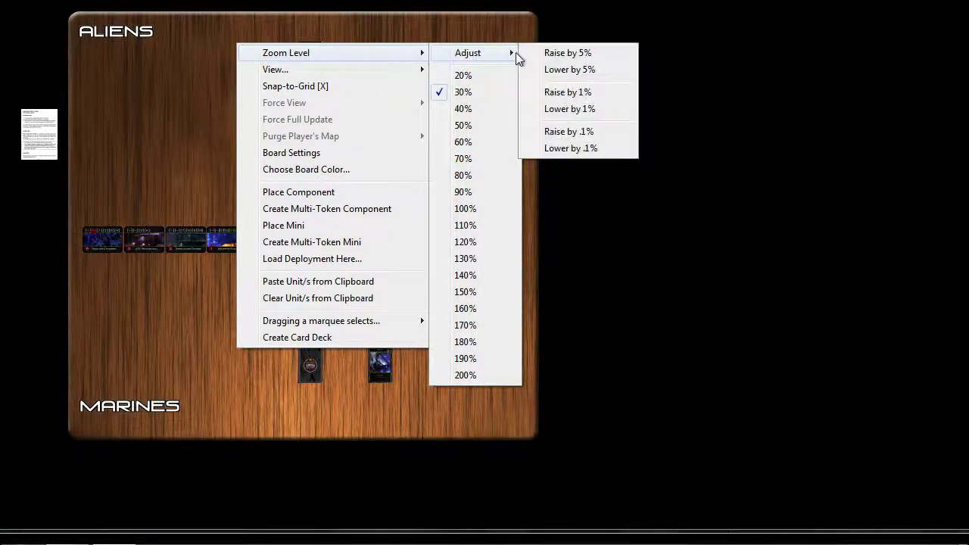
pyautogui.click(575, 109)
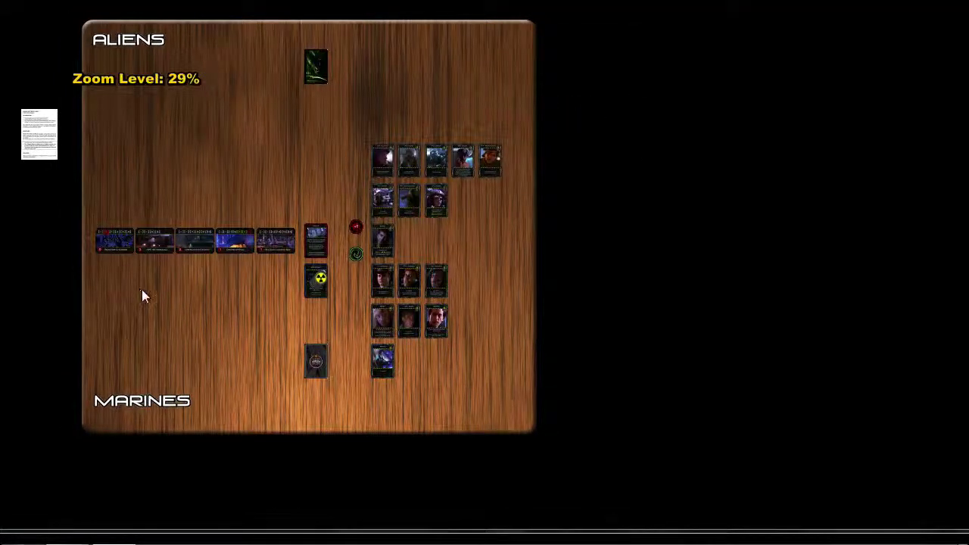
# Store the current board position as View 0, name it Overview and set its zoom to 29%
pyautogui.moveTo(243, 428)
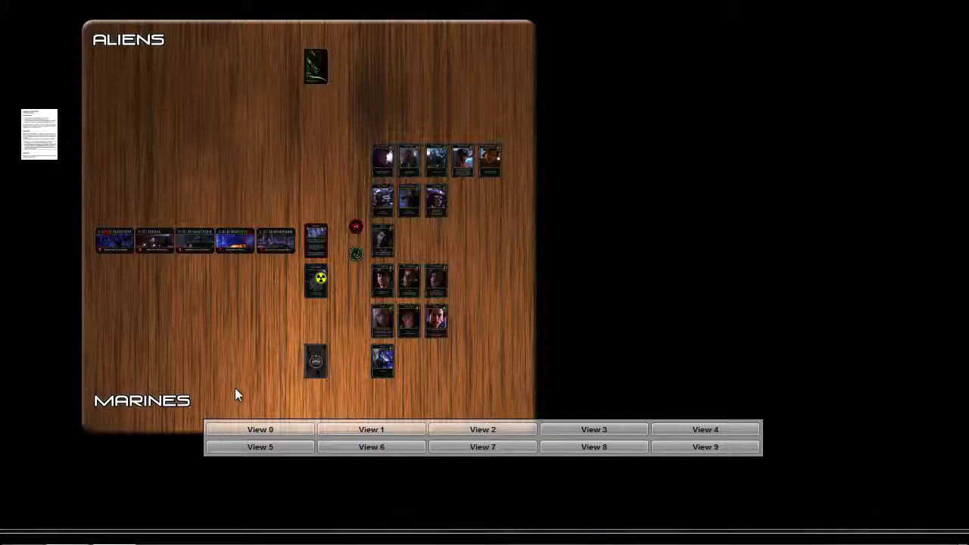
pyautogui.scroll(2, 235, 393)
pyautogui.press('ctrl')
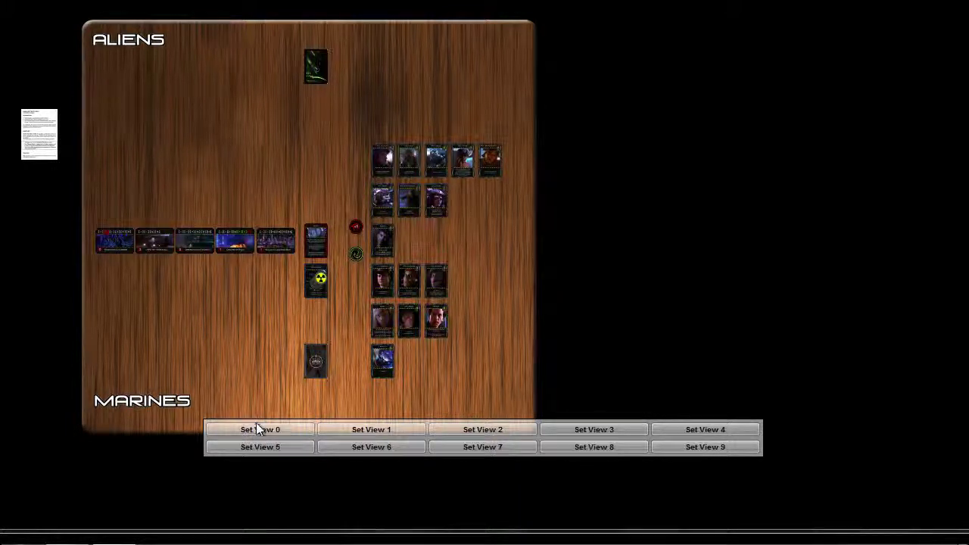
pyautogui.keyDown('ctrl'); pyautogui.click(265, 428); pyautogui.keyUp('ctrl')
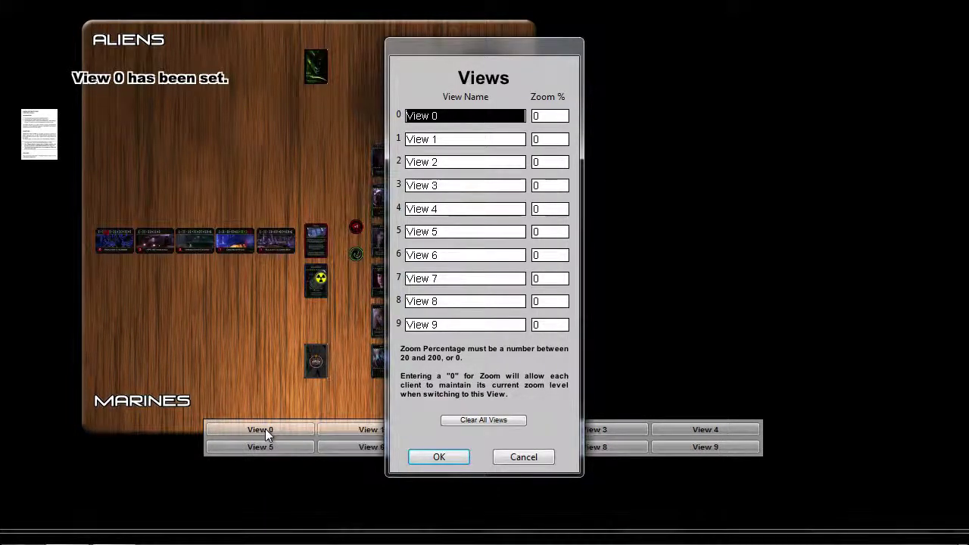
pyautogui.write('Over')
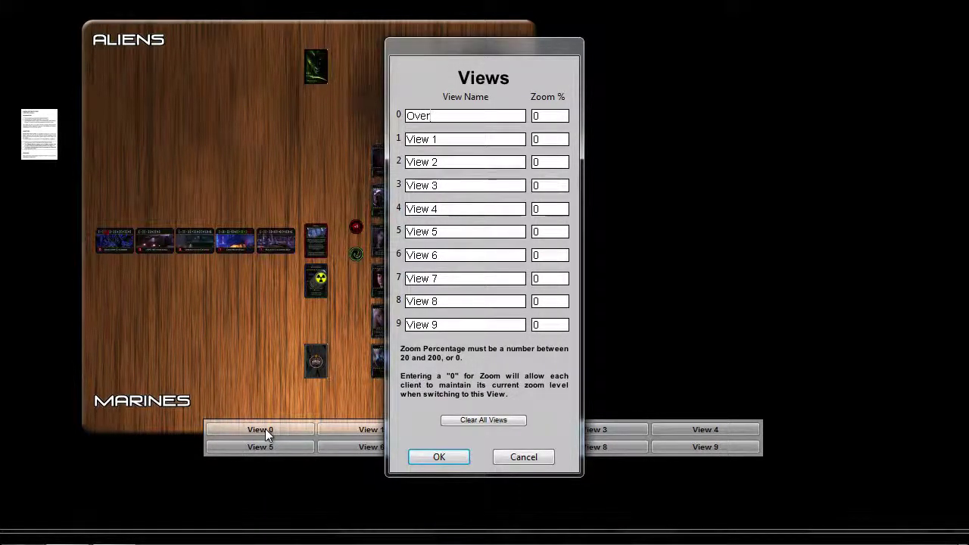
pyautogui.write('view')
pyautogui.press('Tab')
pyautogui.write('29')
pyautogui.click(460, 457)
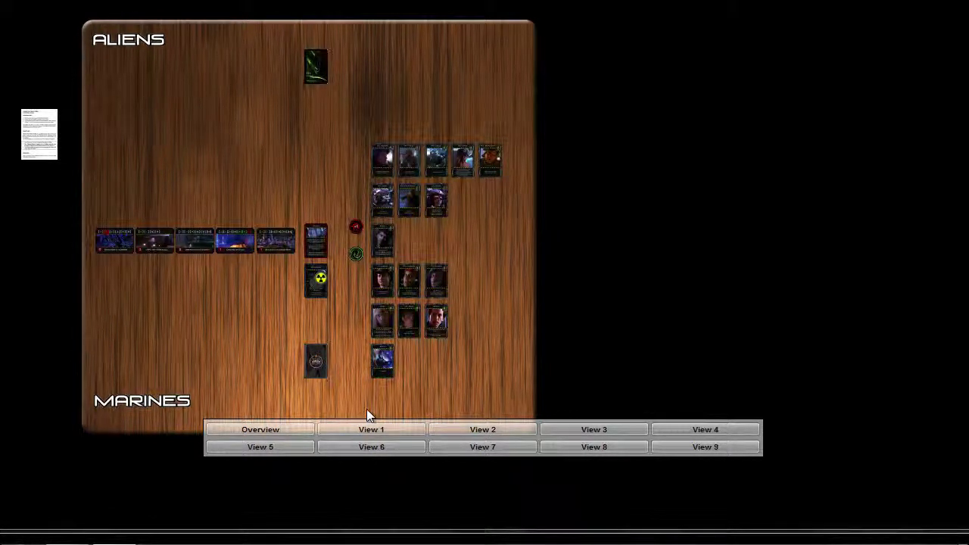
# Test the Overview view by zooming to 59%, moving away from the board's centre and recalling the view
pyautogui.scroll(-1, 367, 409)
pyautogui.scroll(1, 366, 409)
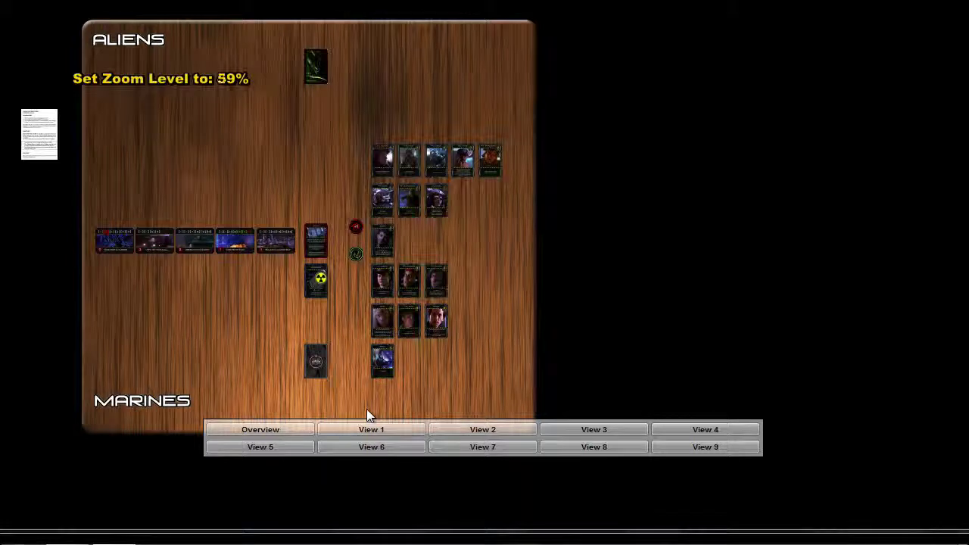
pyautogui.moveTo(523, 378); pyautogui.dragTo(281, 222)
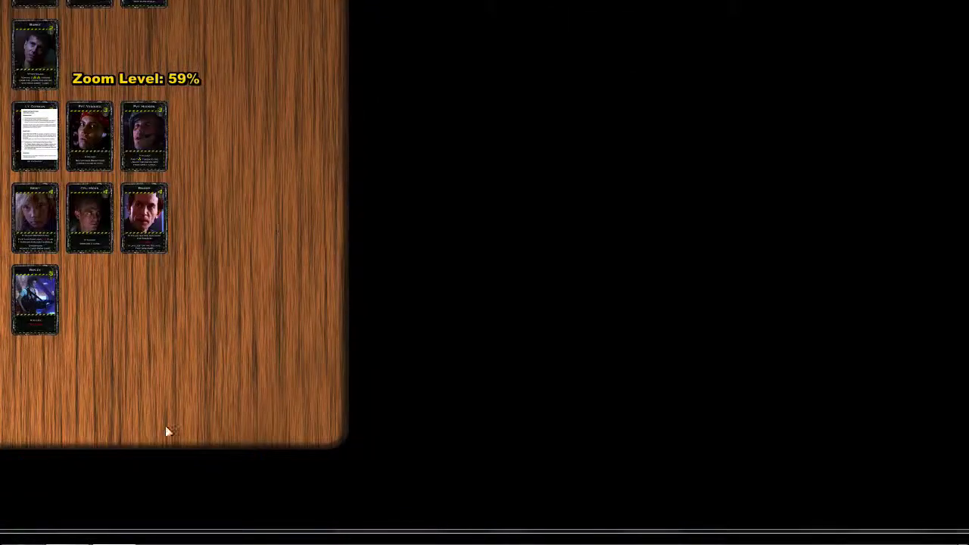
pyautogui.click(248, 431)
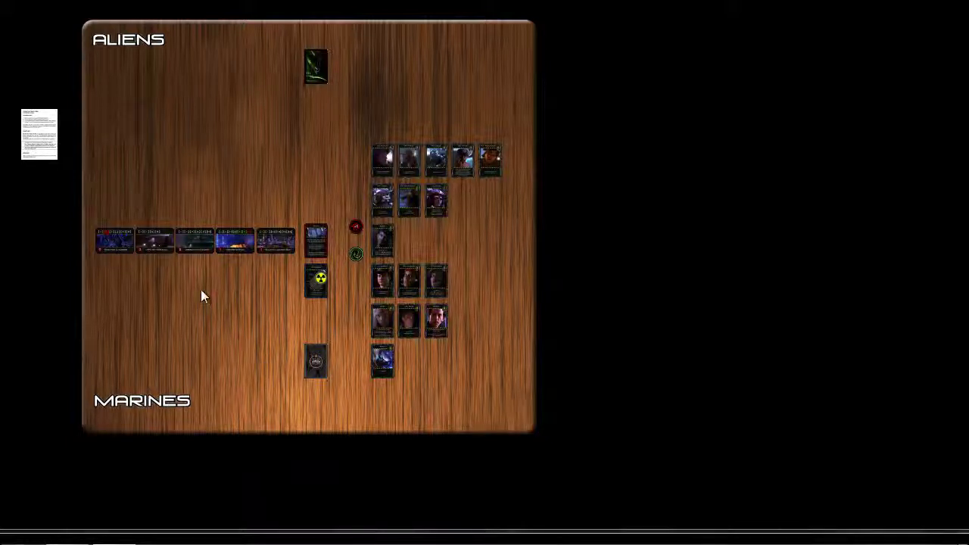
# Zoom in to 99% on the row of five battlefield location cards and fit the whole row within the visible board area
pyautogui.moveTo(202, 290); pyautogui.dragTo(410, 307)
pyautogui.scroll(3, 409, 307)
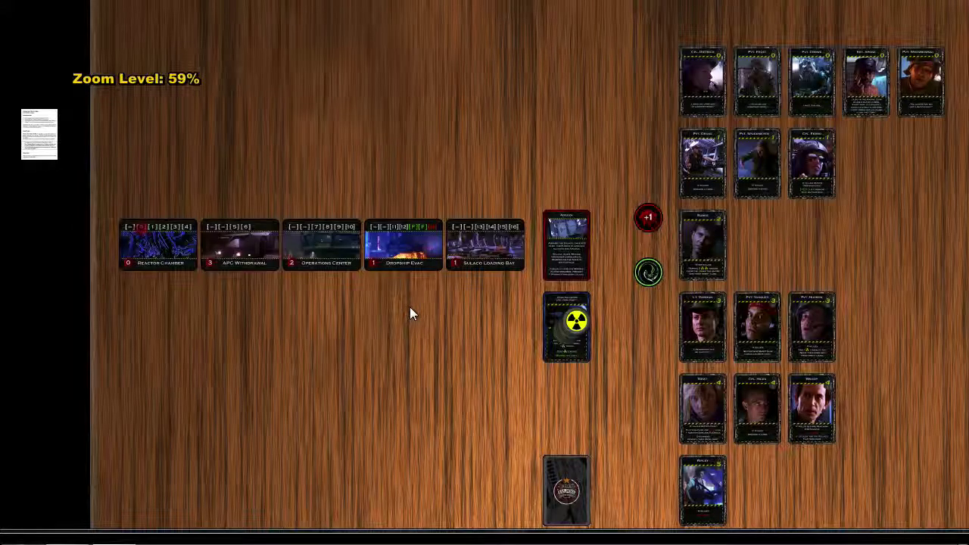
pyautogui.scroll(2, 409, 308)
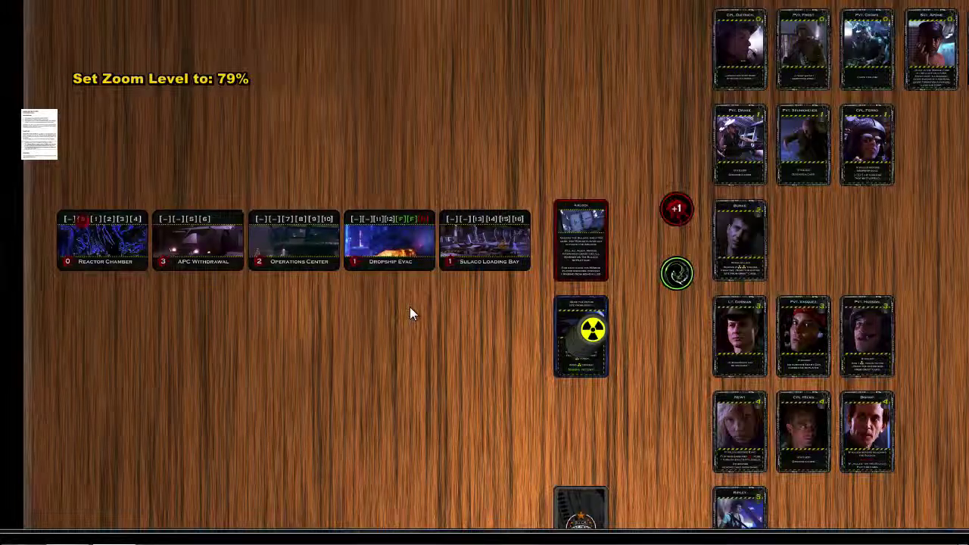
pyautogui.scroll(1, 409, 306)
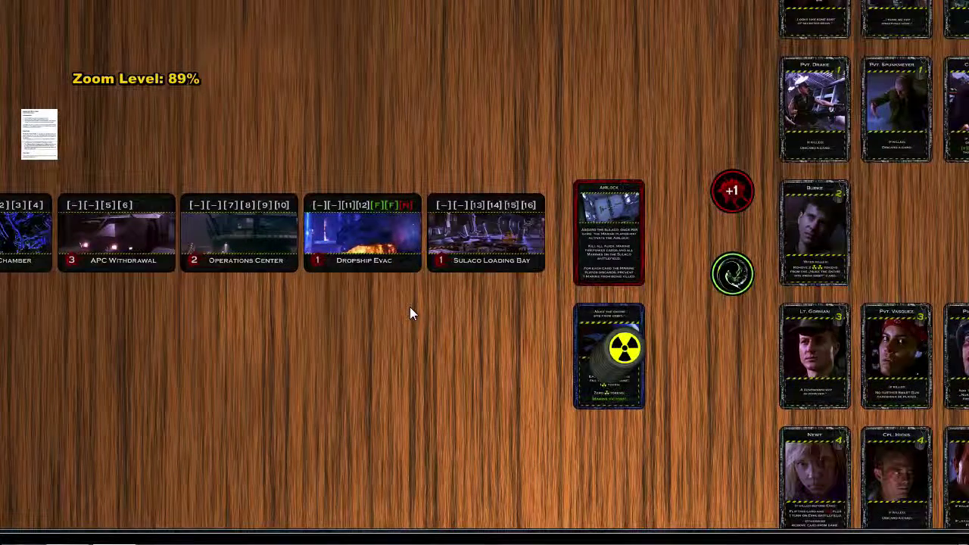
pyautogui.moveTo(229, 388); pyautogui.dragTo(367, 392)
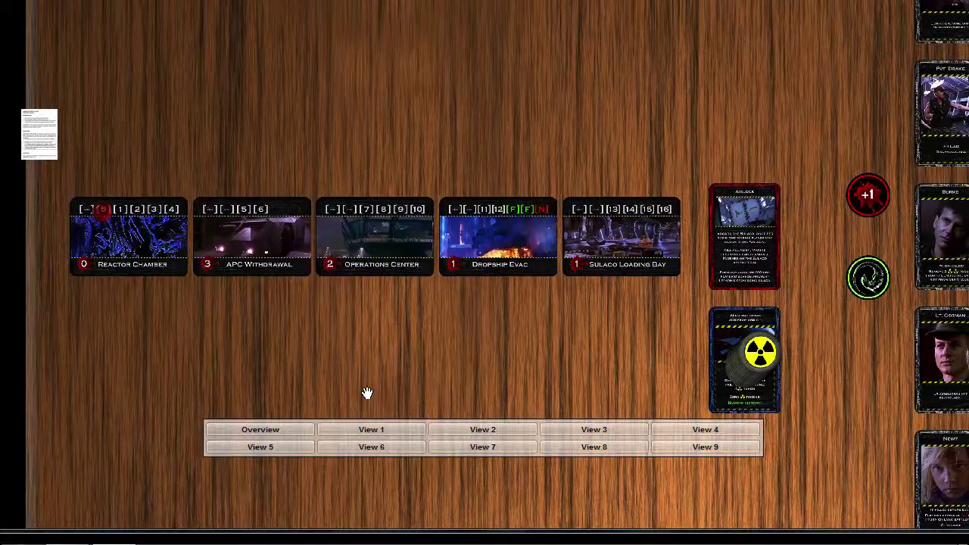
pyautogui.moveTo(385, 315); pyautogui.dragTo(376, 331)
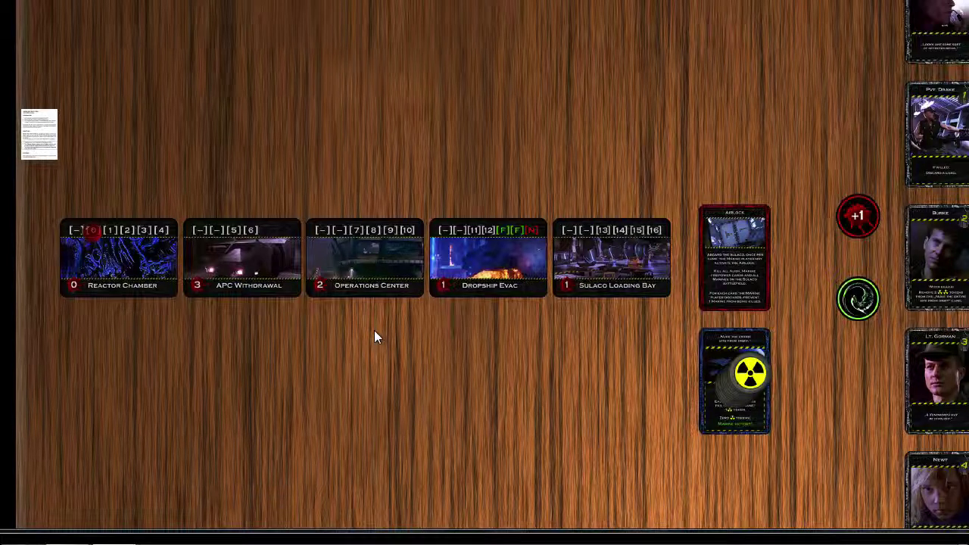
pyautogui.scroll(1, 374, 330)
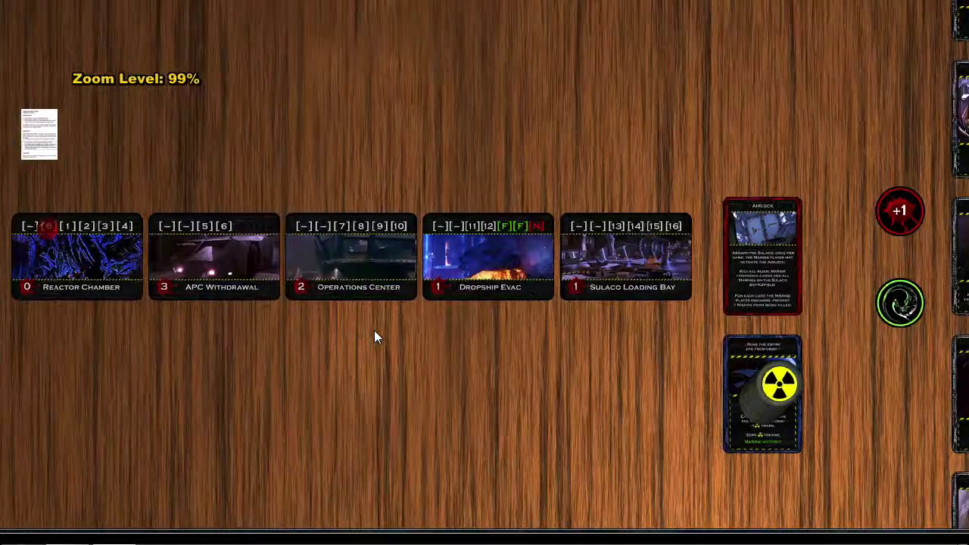
pyautogui.moveTo(294, 357); pyautogui.dragTo(313, 341)
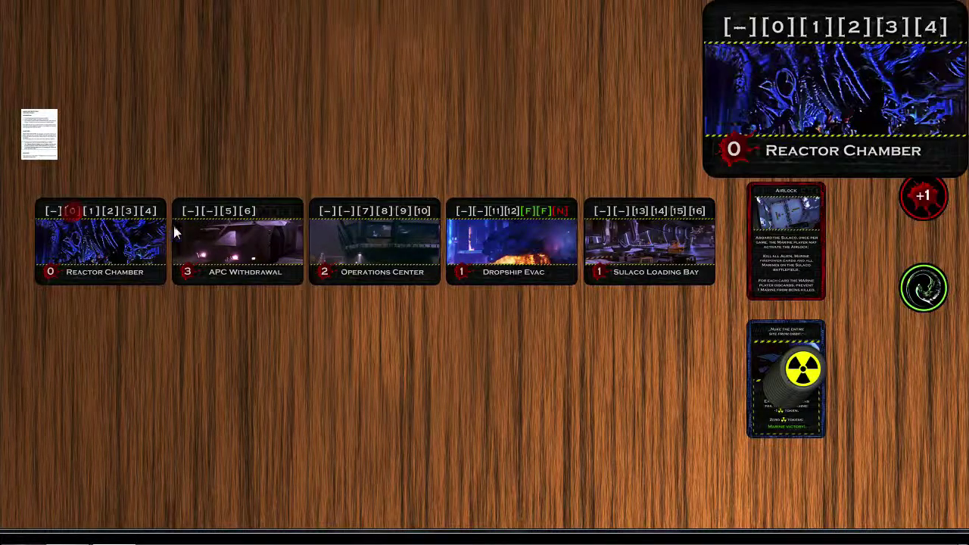
# Lower the battlefield location row clear of the card portrait area and set the zoom level to exactly 100%
pyautogui.moveTo(278, 241)
pyautogui.moveTo(390, 245)
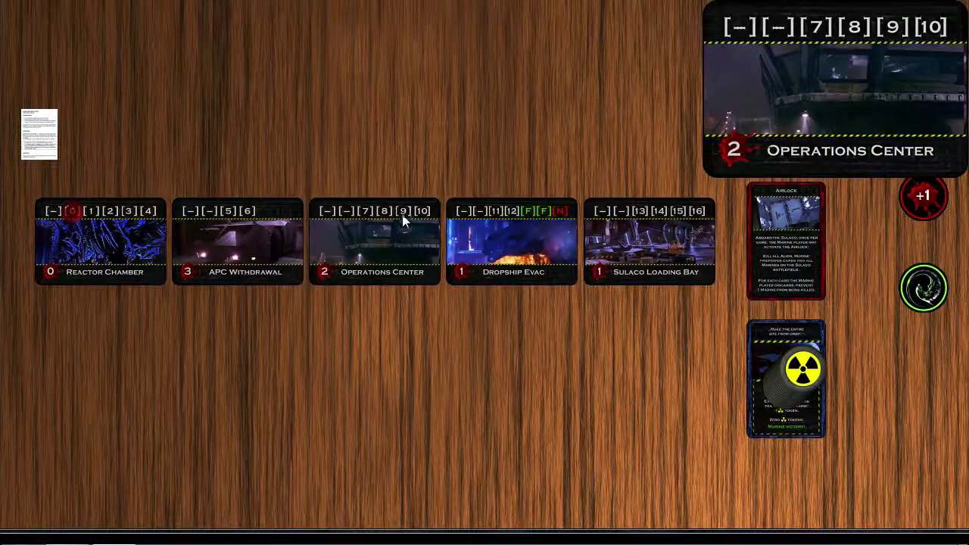
pyautogui.moveTo(398, 156); pyautogui.dragTo(397, 180)
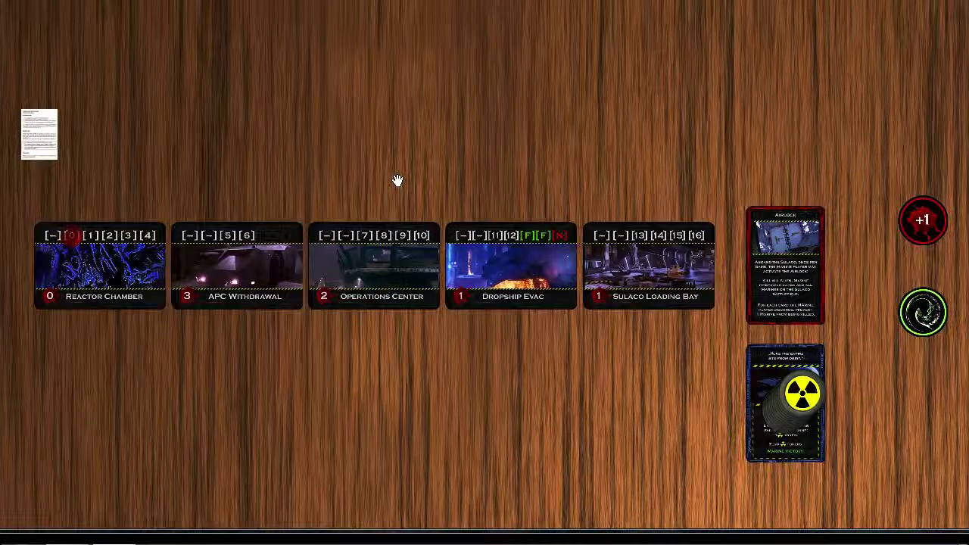
pyautogui.moveTo(141, 263)
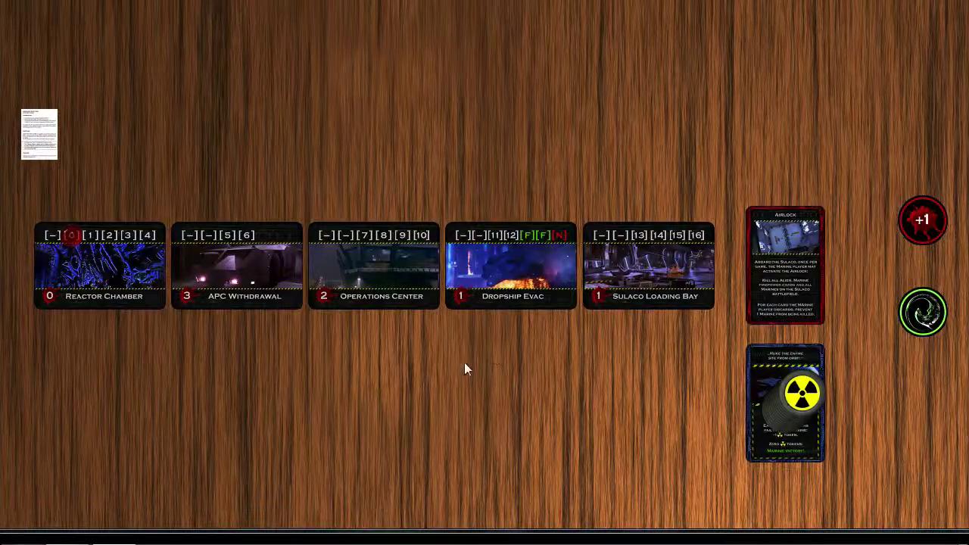
pyautogui.scroll(-1, 432, 378)
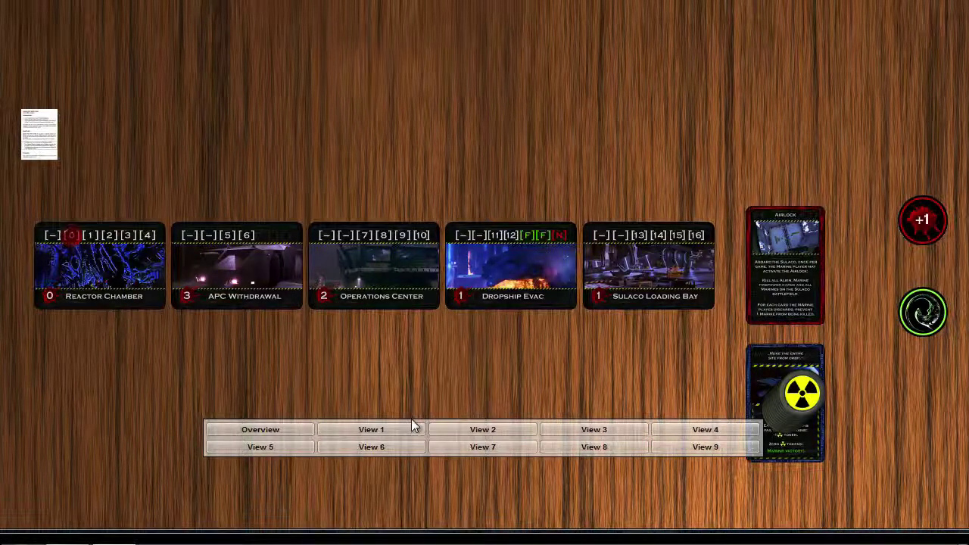
pyautogui.rightClick(412, 371)
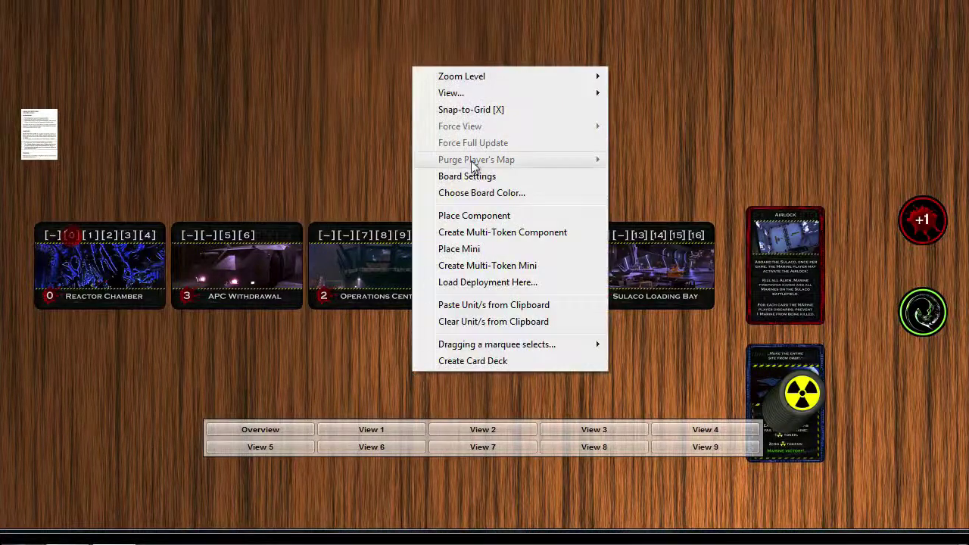
pyautogui.moveTo(523, 74)
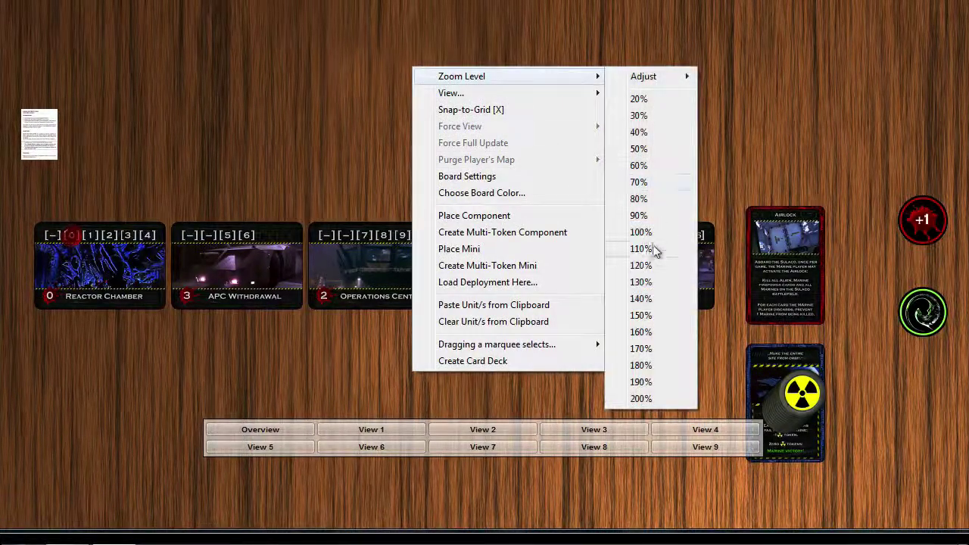
pyautogui.click(649, 233)
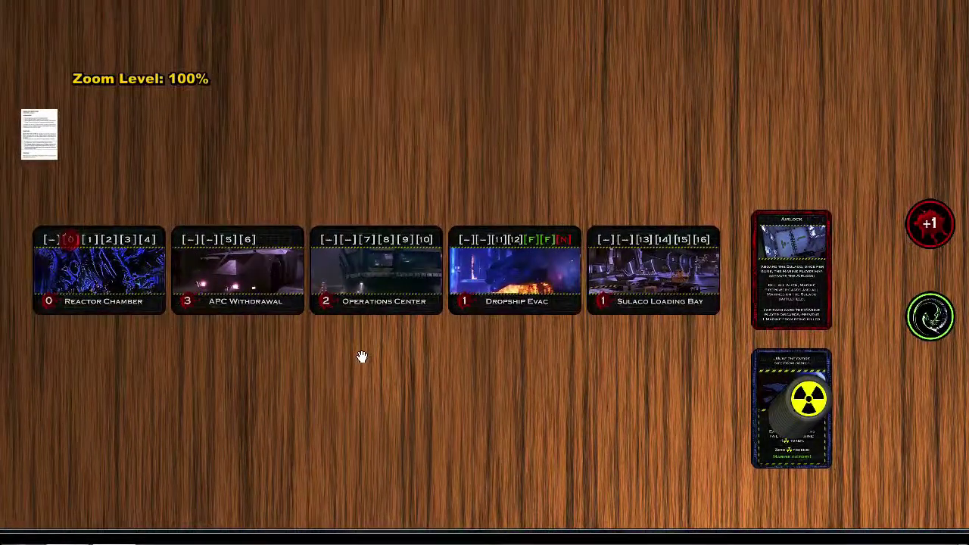
# Store the current board position as View 1, name it Battlefield Locations and set its zoom to 100%
pyautogui.moveTo(352, 370)
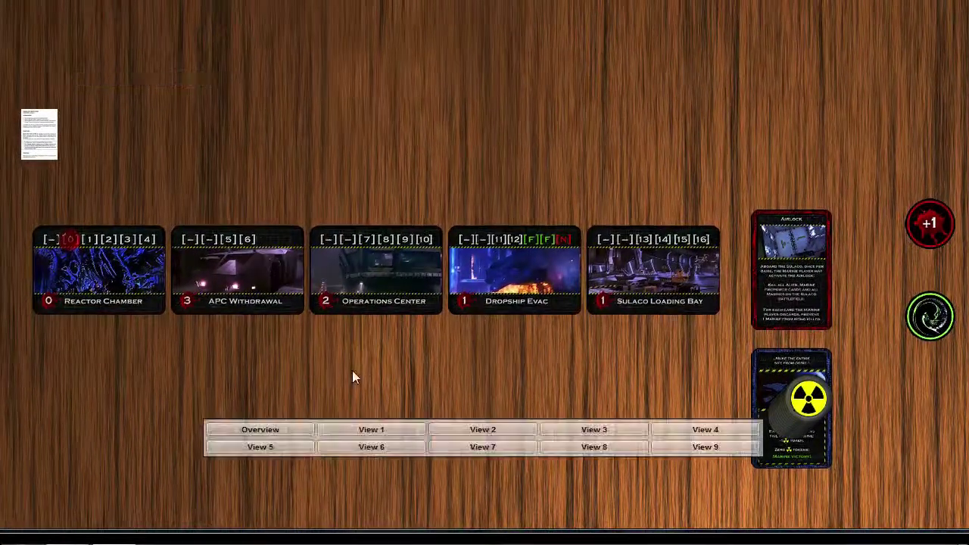
pyautogui.keyDown('ctrl'); pyautogui.click(375, 430); pyautogui.keyUp('ctrl')
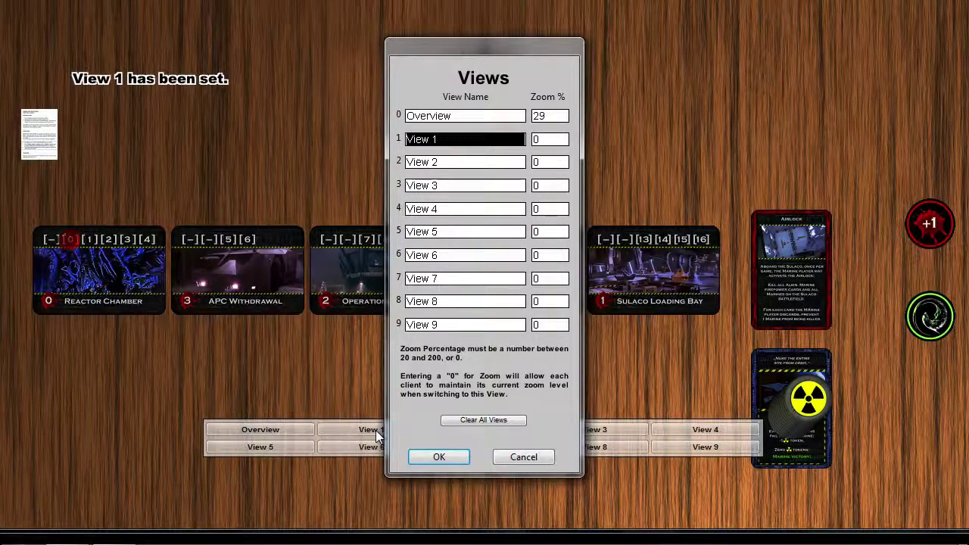
pyautogui.write('Batt')
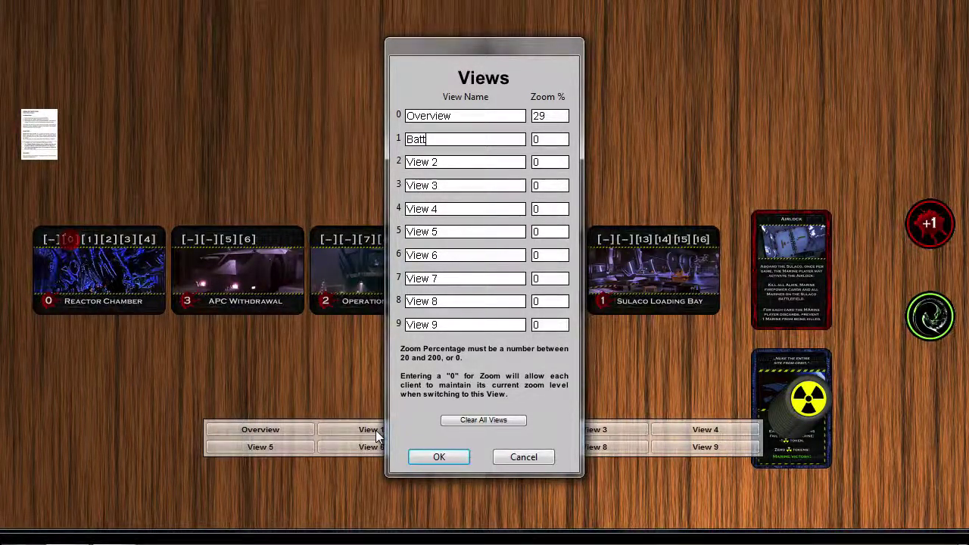
pyautogui.write('lefield Locat')
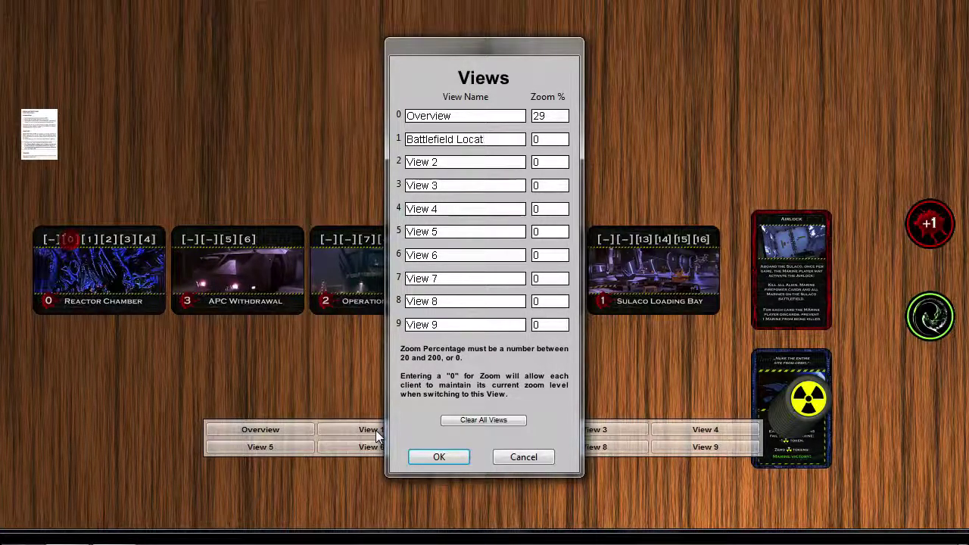
pyautogui.write('ions')
pyautogui.press('Tab')
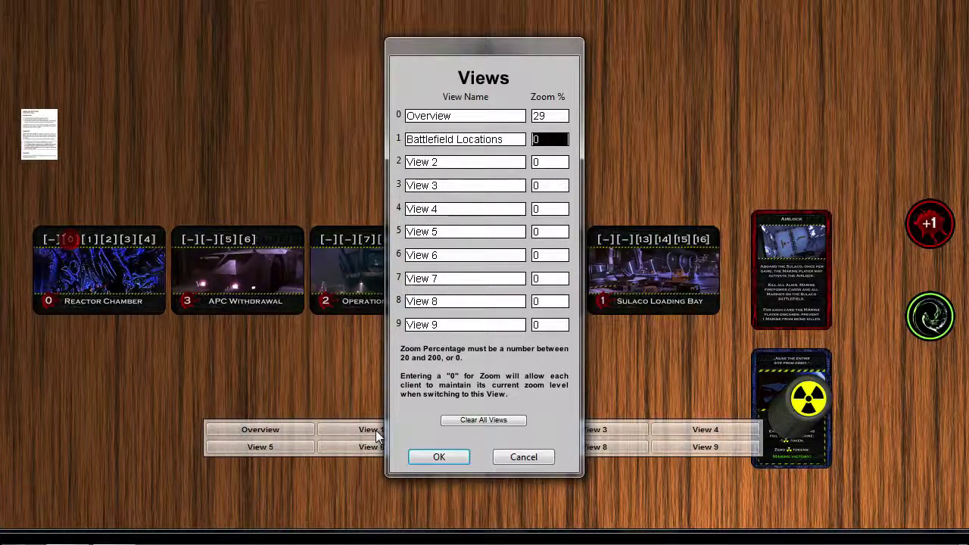
pyautogui.write('100')
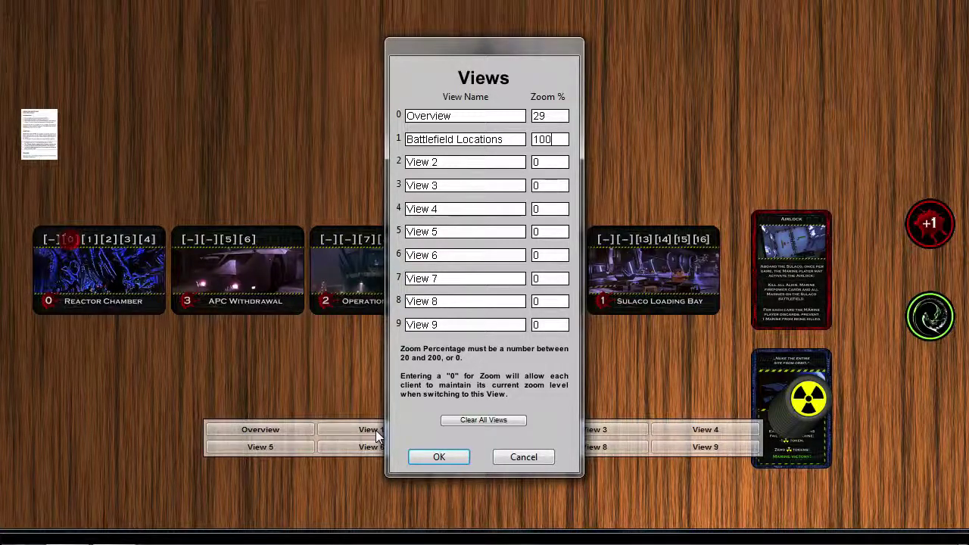
pyautogui.click(440, 457)
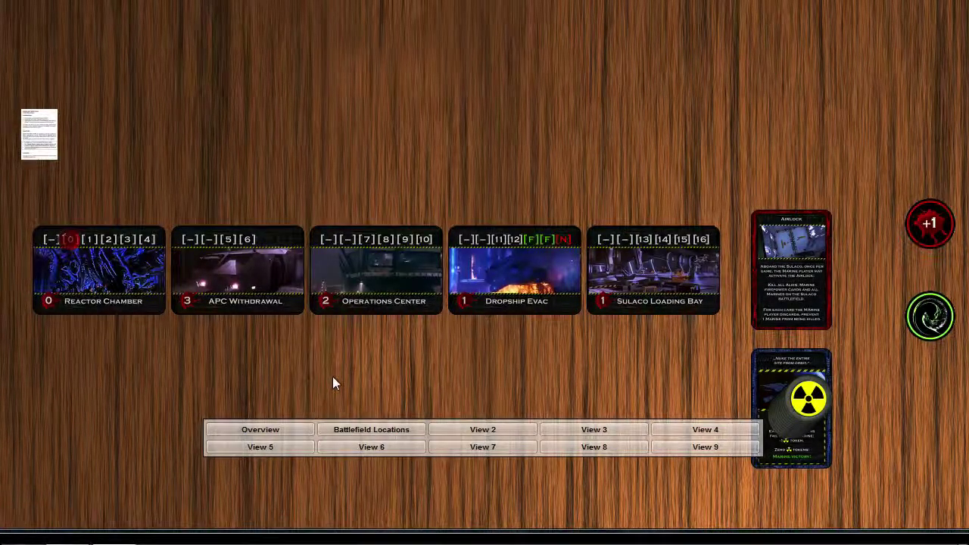
# Test the stored views by recalling Overview and Battlefield Locations in turn
pyautogui.click(293, 430)
pyautogui.click(356, 430)
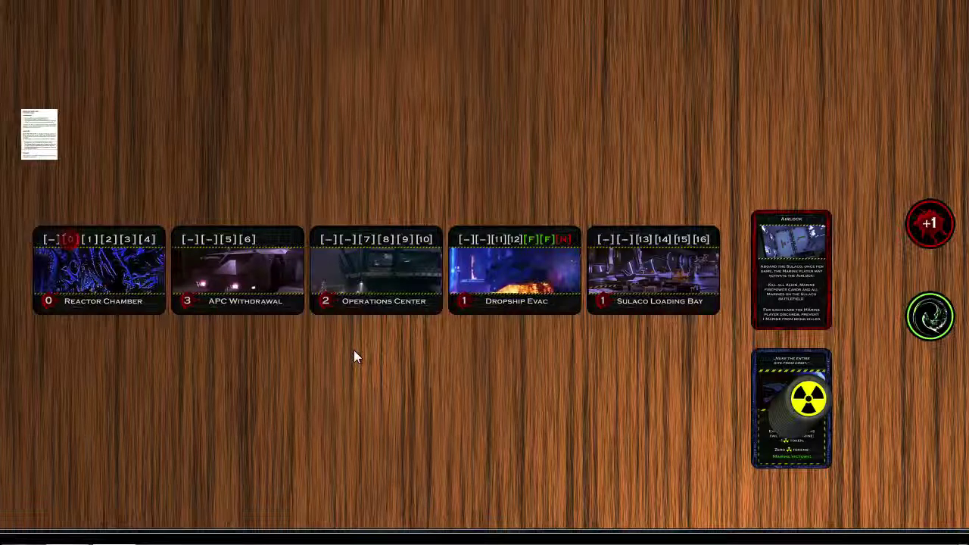
pyautogui.moveTo(381, 375)
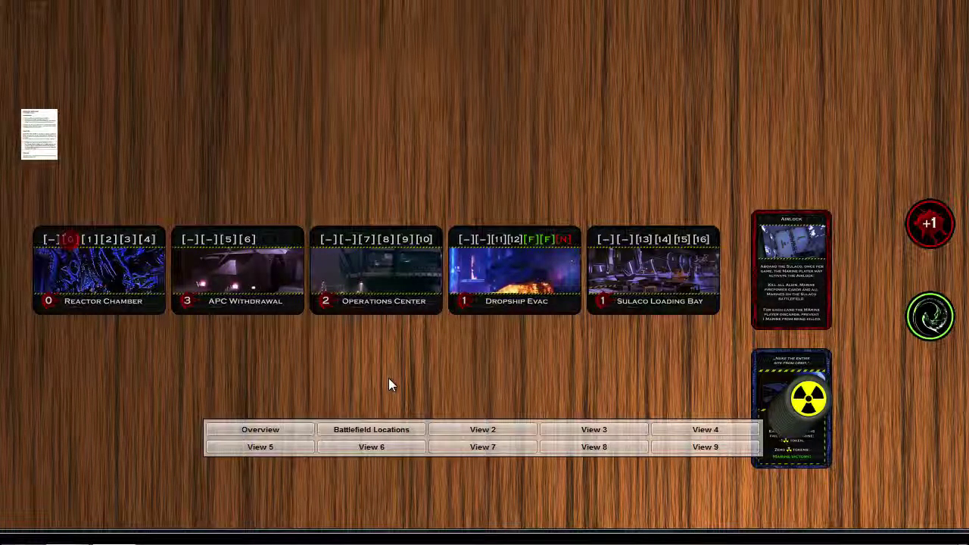
# Deal seven cards from the Marines deck into a face-down row along the board's lower edge, filling from the right corner leftwards
pyautogui.moveTo(385, 368); pyautogui.dragTo(313, 113, button='middle')
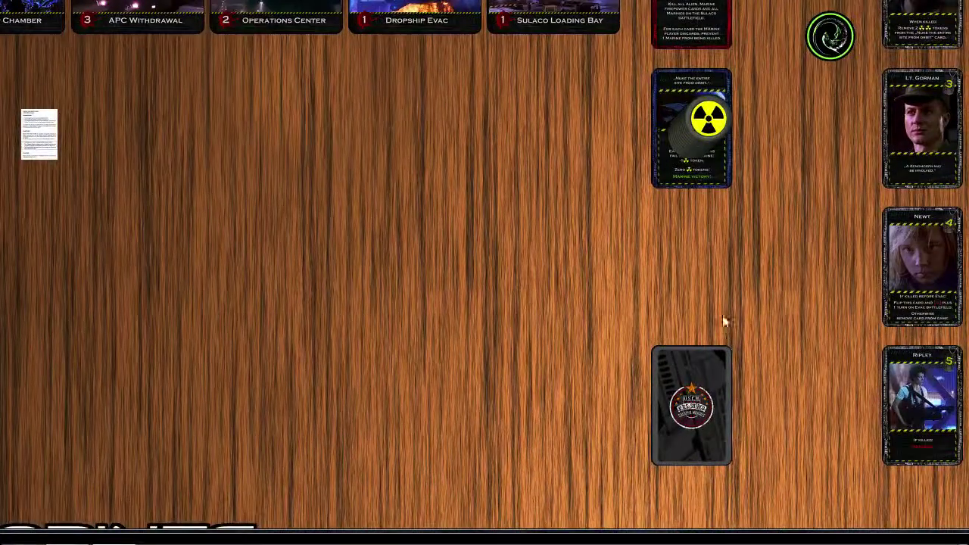
pyautogui.moveTo(724, 324); pyautogui.dragTo(417, 139, button='middle')
pyautogui.moveTo(500, 209); pyautogui.dragTo(337, 189, button='middle')
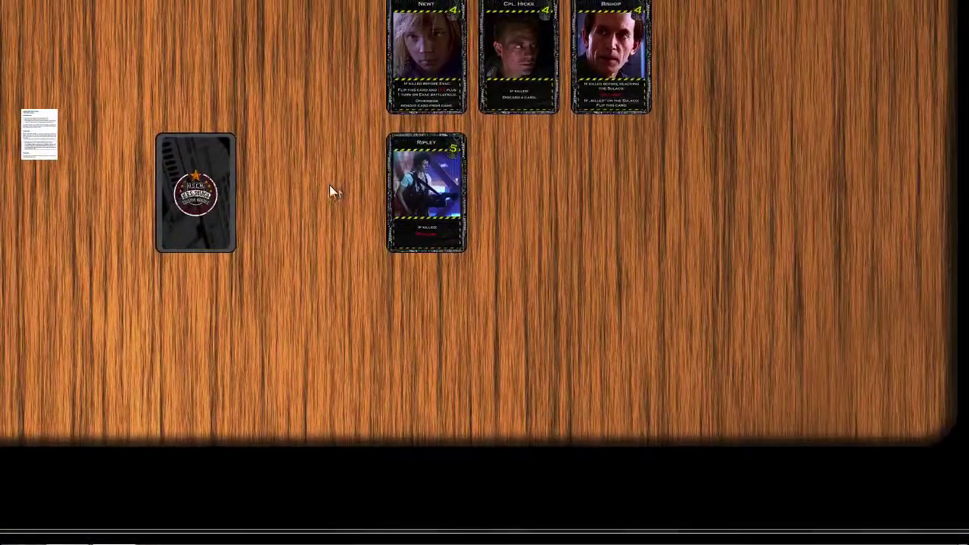
pyautogui.moveTo(203, 211)
pyautogui.moveTo(202, 210); pyautogui.dragTo(880, 342)
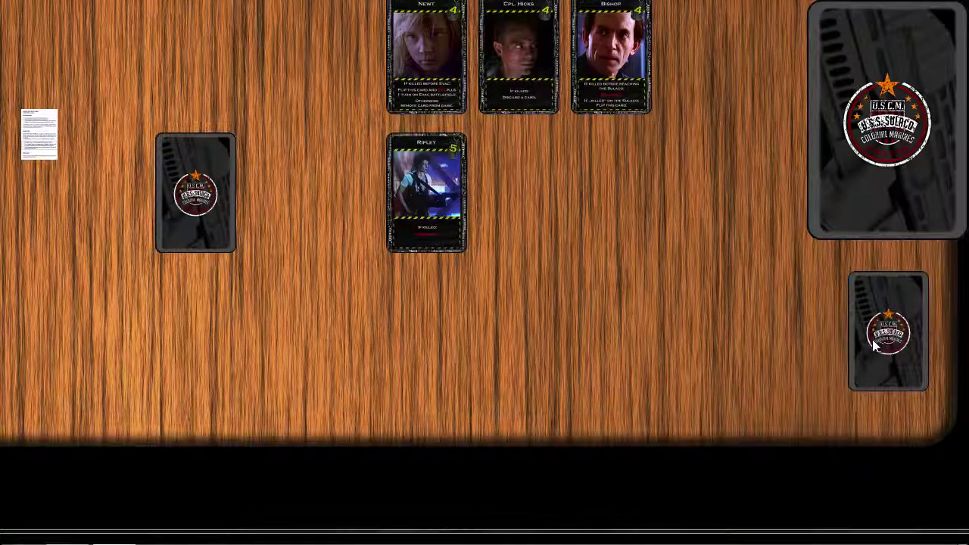
pyautogui.moveTo(204, 193); pyautogui.dragTo(791, 339)
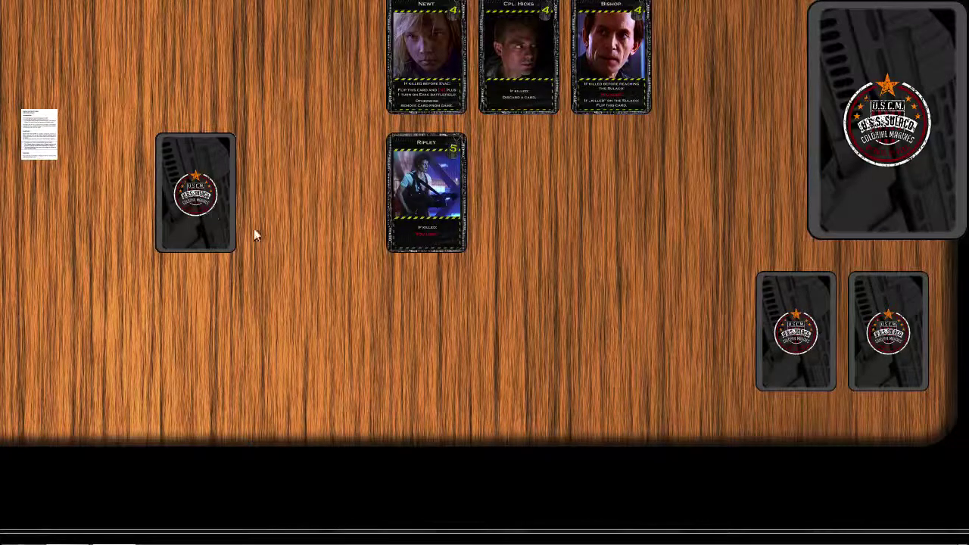
pyautogui.moveTo(196, 205); pyautogui.dragTo(703, 342)
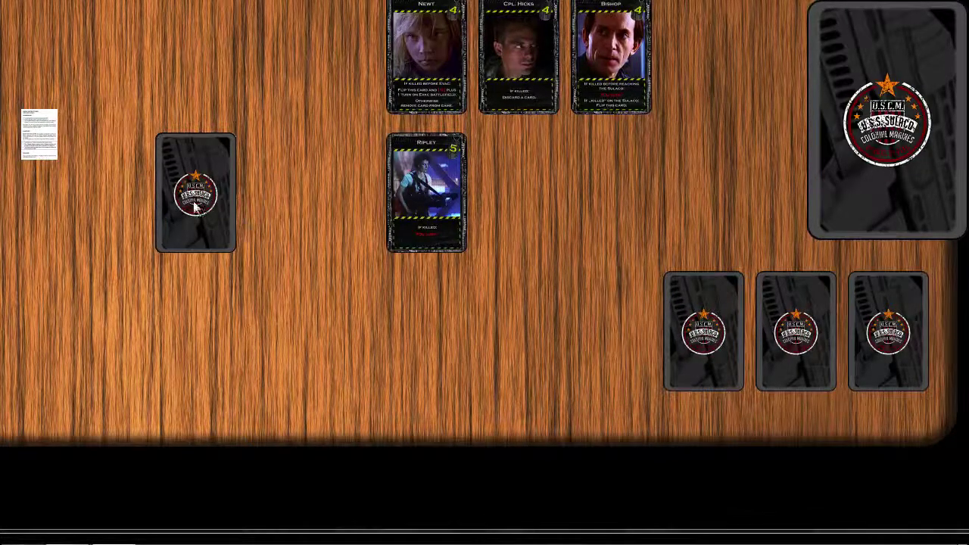
pyautogui.moveTo(197, 205); pyautogui.dragTo(611, 316)
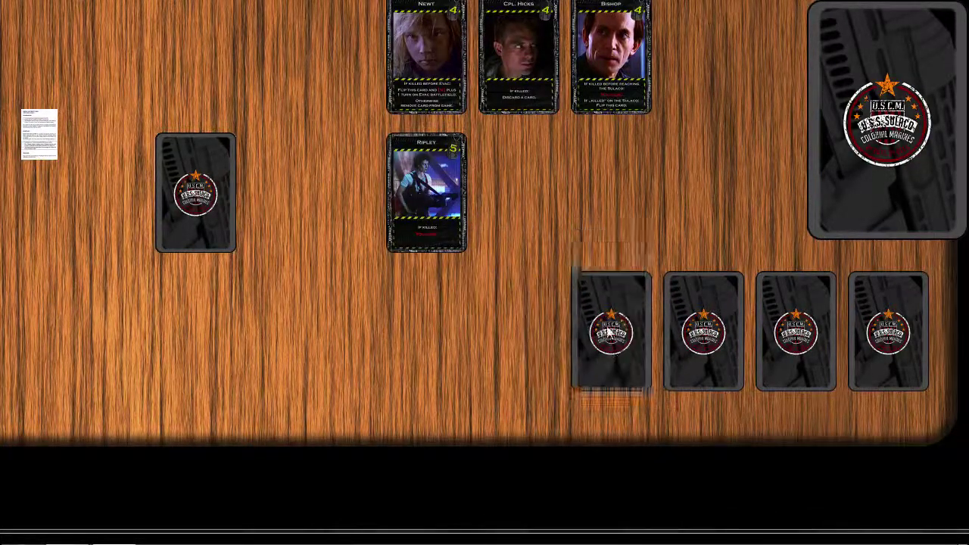
pyautogui.moveTo(201, 206); pyautogui.dragTo(517, 329)
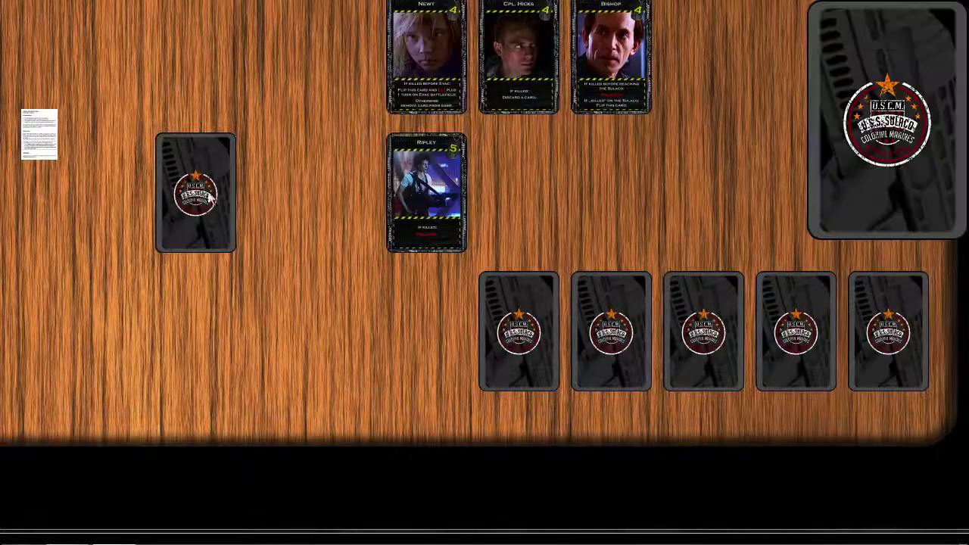
pyautogui.moveTo(201, 200); pyautogui.dragTo(426, 294)
pyautogui.moveTo(187, 193); pyautogui.dragTo(327, 331)
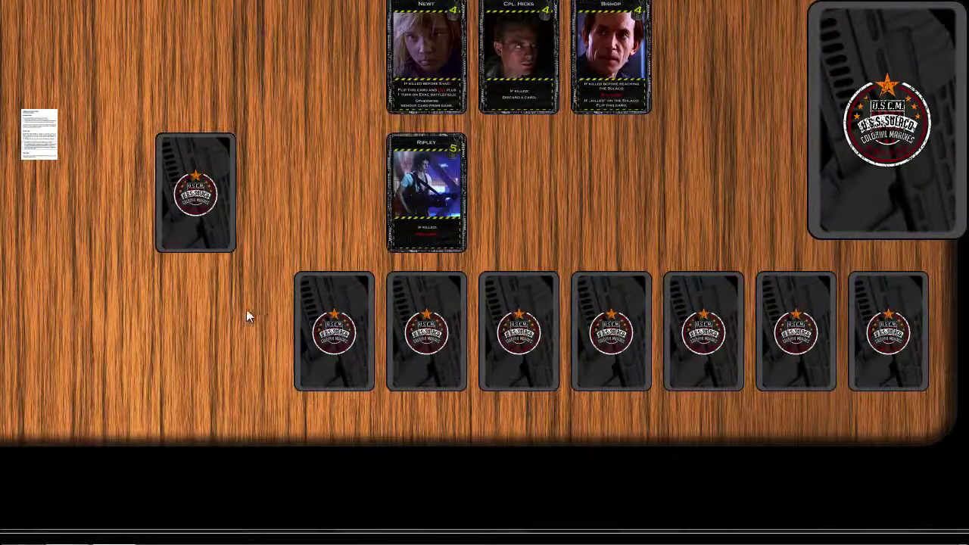
# Move the dealt row clear of the card portrait area, flip all seven cards face up and preview several of them
pyautogui.moveTo(248, 310); pyautogui.dragTo(222, 353)
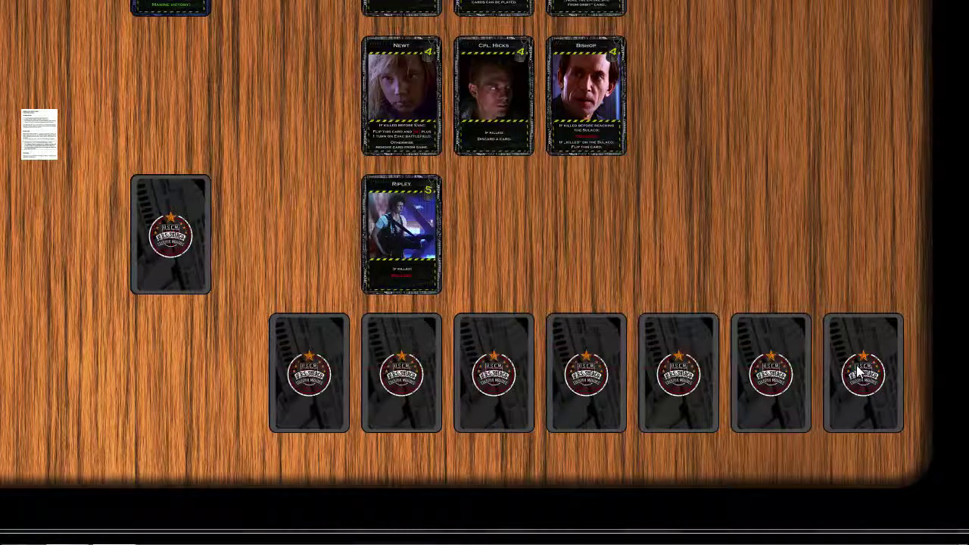
pyautogui.press('f')
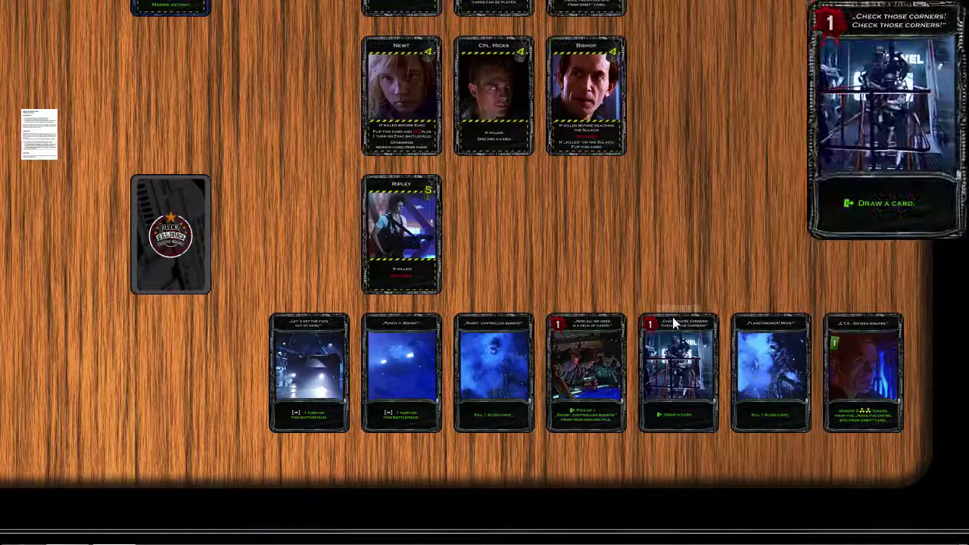
pyautogui.moveTo(595, 355)
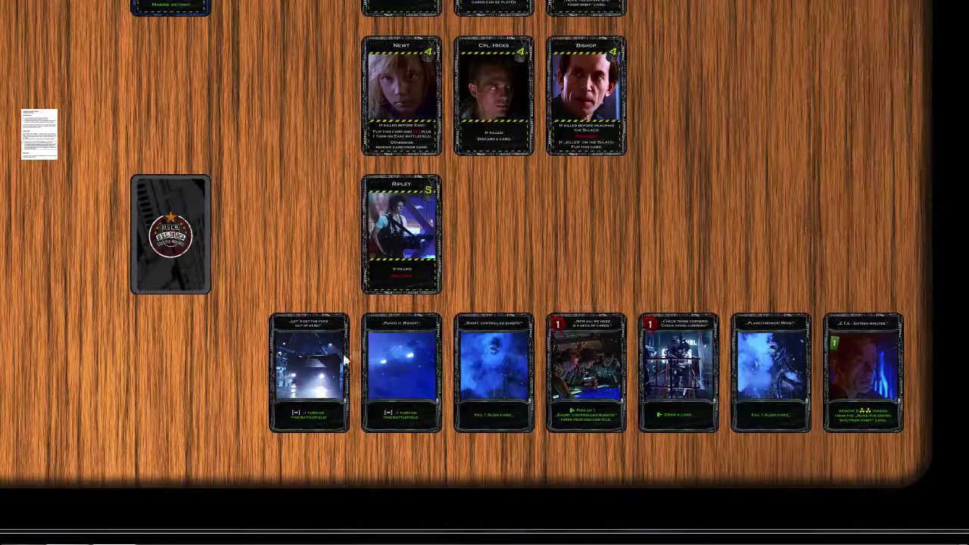
pyautogui.moveTo(299, 367)
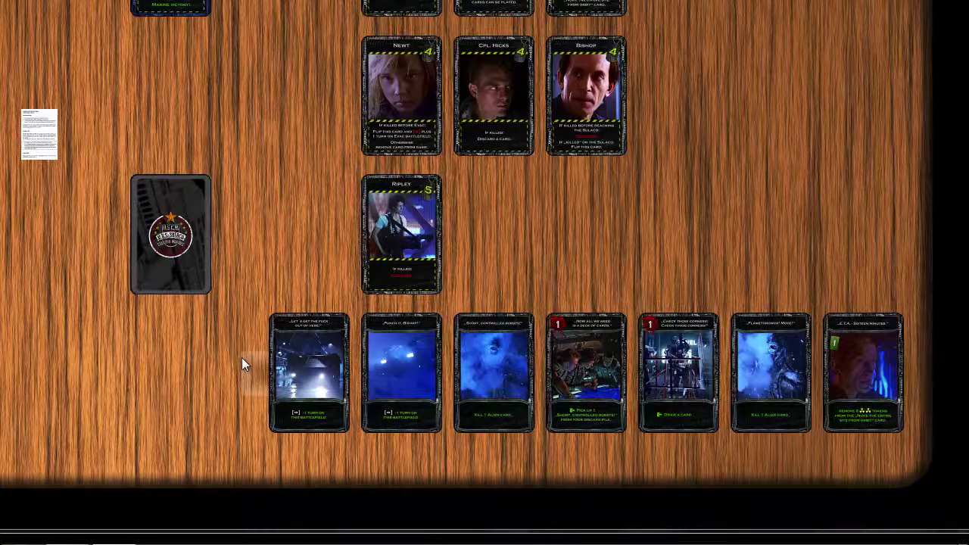
# Enlarge the board to 140% zoom with all seven face-up Marines cards fitting across the screen
pyautogui.scroll(1, 242, 357)
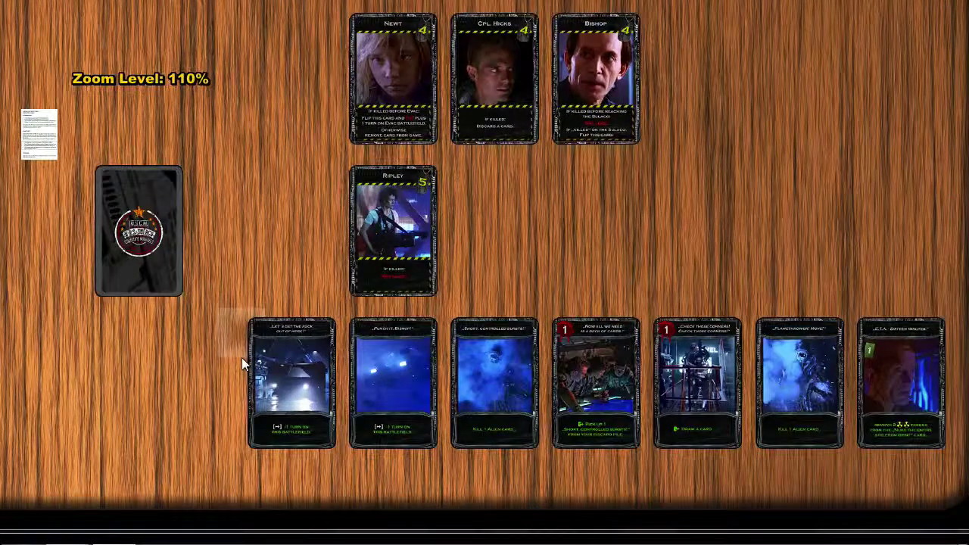
pyautogui.scroll(1, 242, 357)
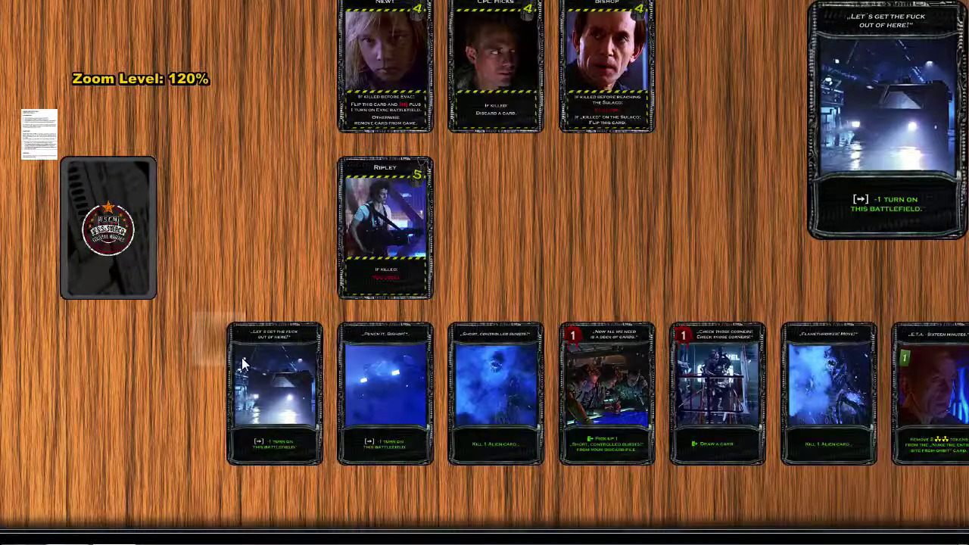
pyautogui.moveTo(225, 273); pyautogui.dragTo(168, 244)
pyautogui.moveTo(447, 238)
pyautogui.mouseDown()
pyautogui.moveTo(405, 232)
pyautogui.moveTo(426, 222)
pyautogui.moveTo(436, 237)
pyautogui.mouseUp()
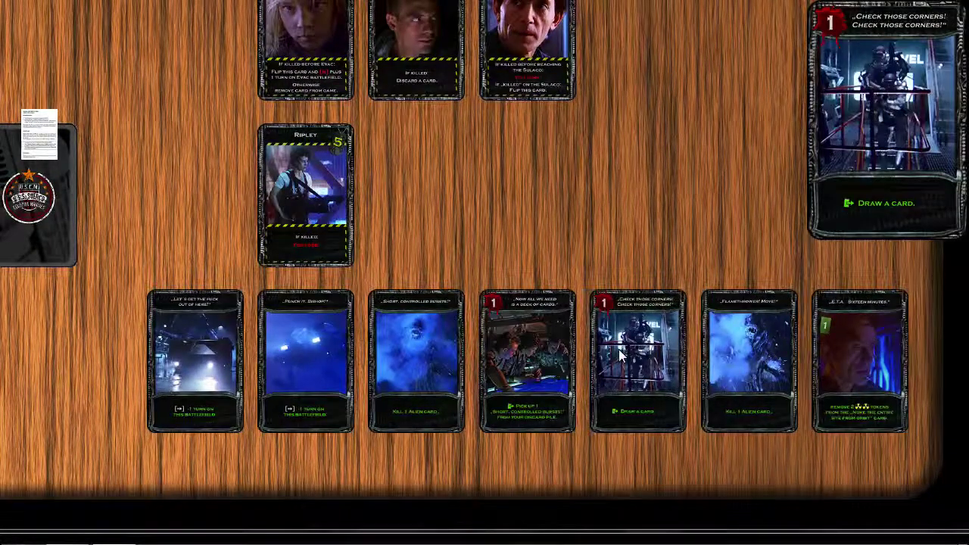
pyautogui.scroll(1, 618, 349)
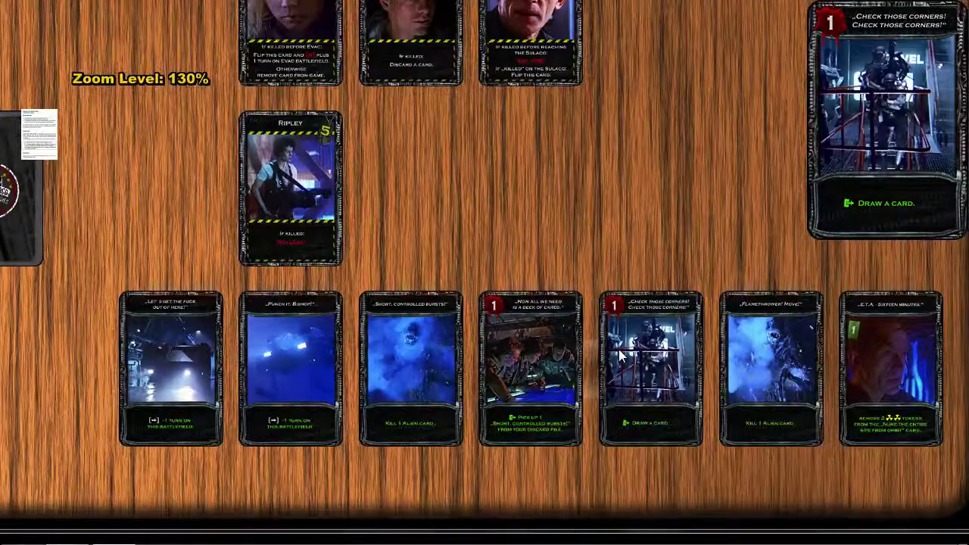
pyautogui.scroll(1, 618, 354)
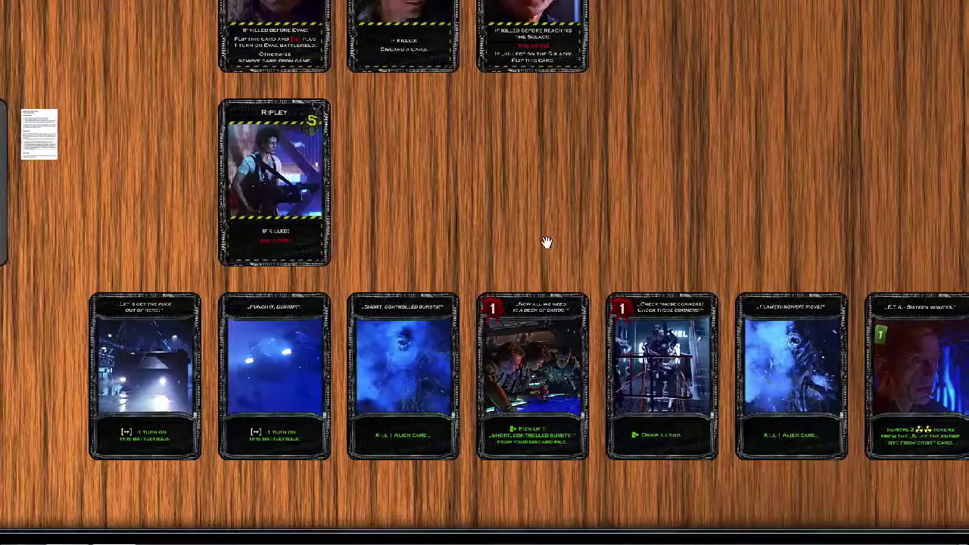
pyautogui.moveTo(545, 242); pyautogui.dragTo(521, 250)
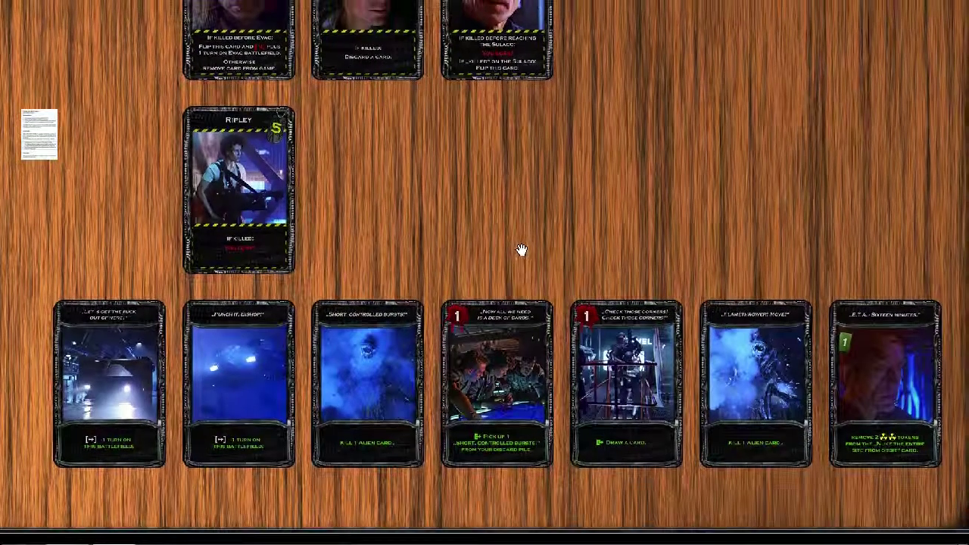
# Reposition the board so the seven-card row sits clear of both the view selector and the card preview
pyautogui.moveTo(762, 441)
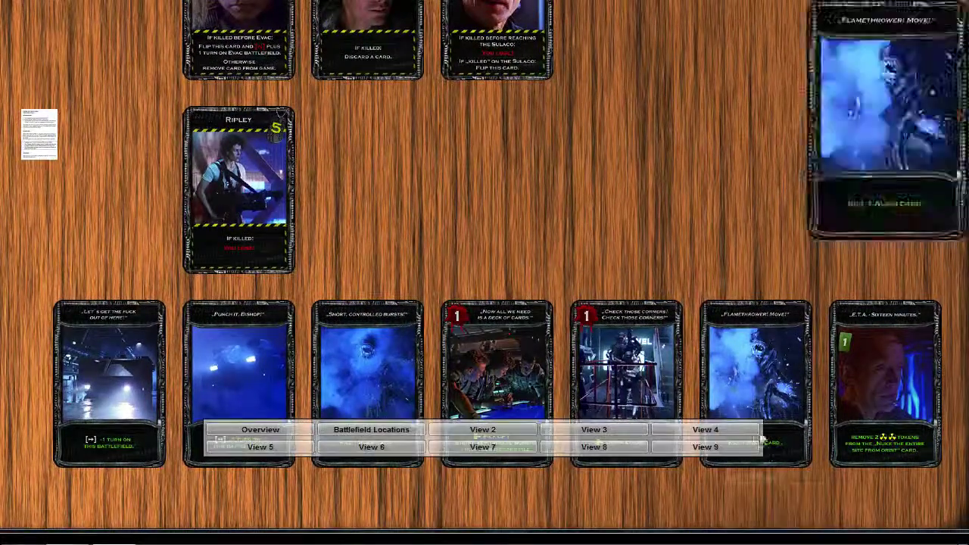
pyautogui.moveTo(796, 504); pyautogui.dragTo(792, 439)
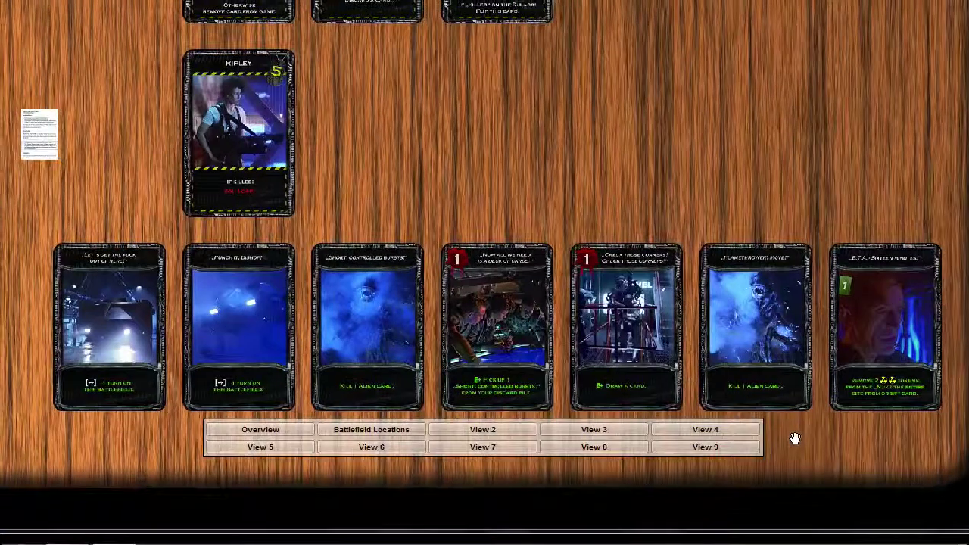
pyautogui.moveTo(775, 378)
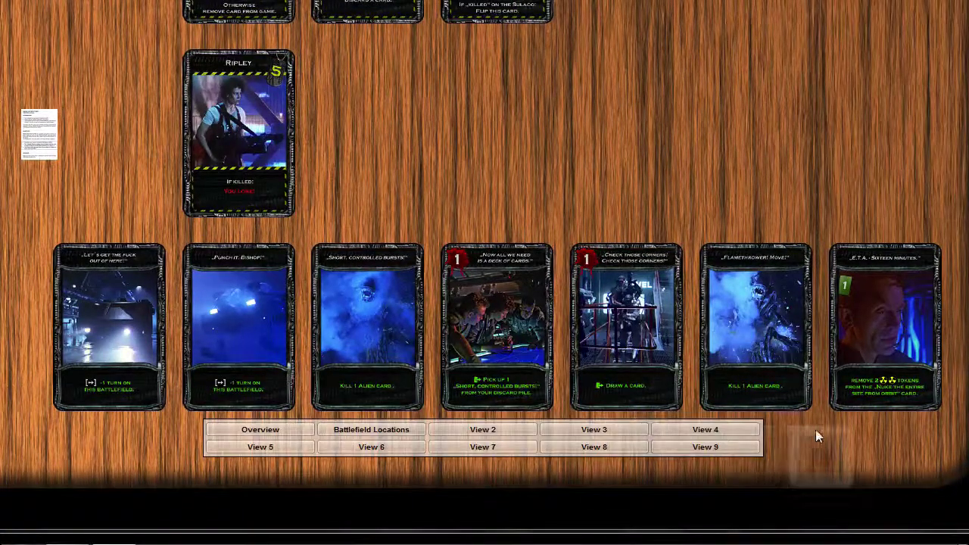
pyautogui.moveTo(815, 430); pyautogui.dragTo(788, 432)
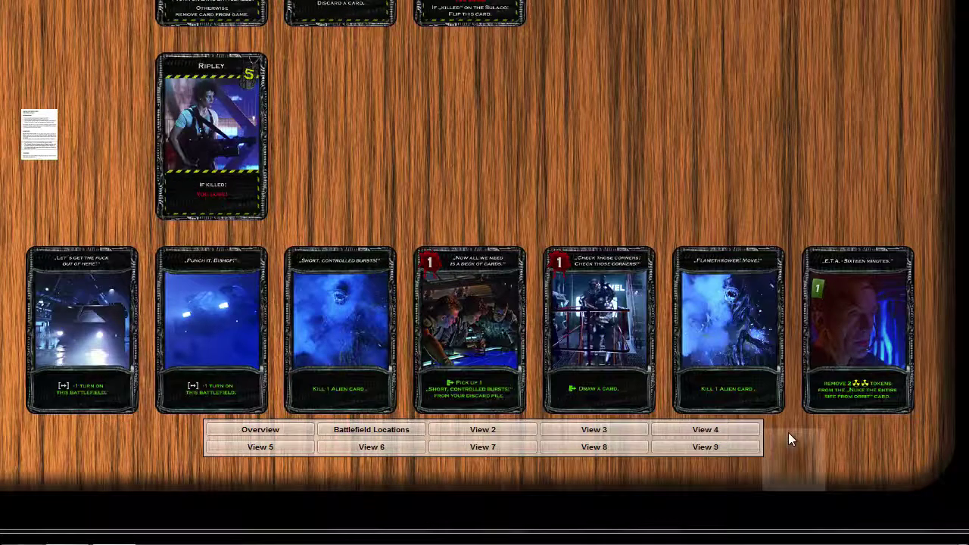
pyautogui.moveTo(108, 337)
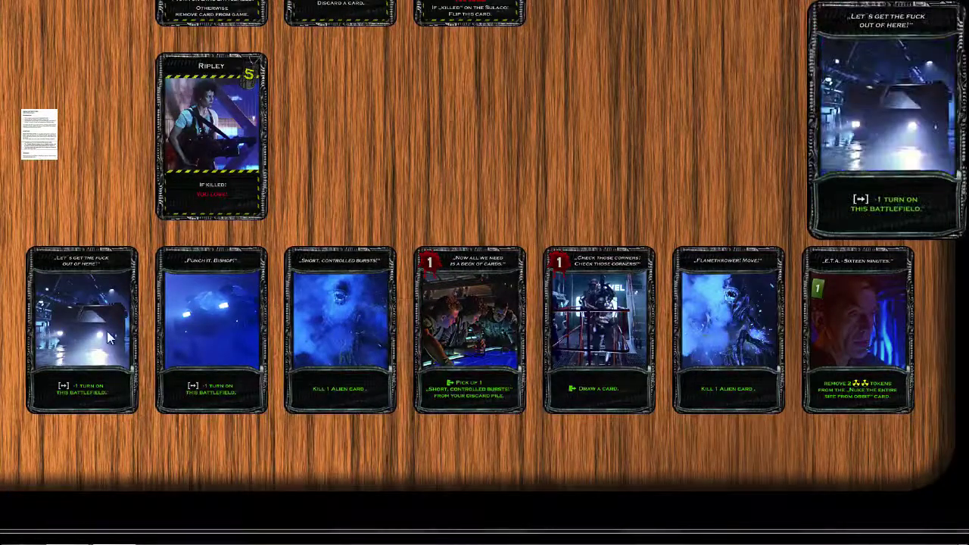
pyautogui.scroll(1, 347, 195)
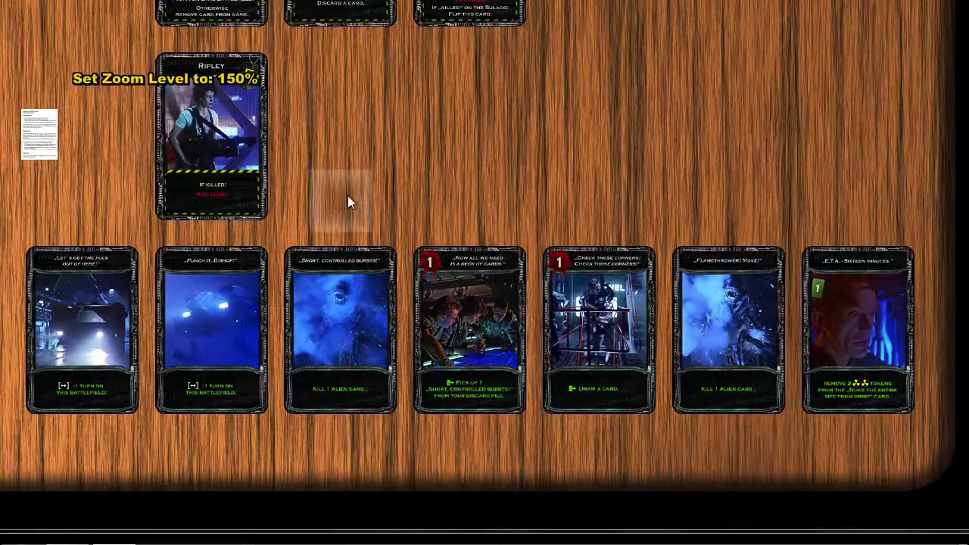
pyautogui.scroll(-1, 347, 195)
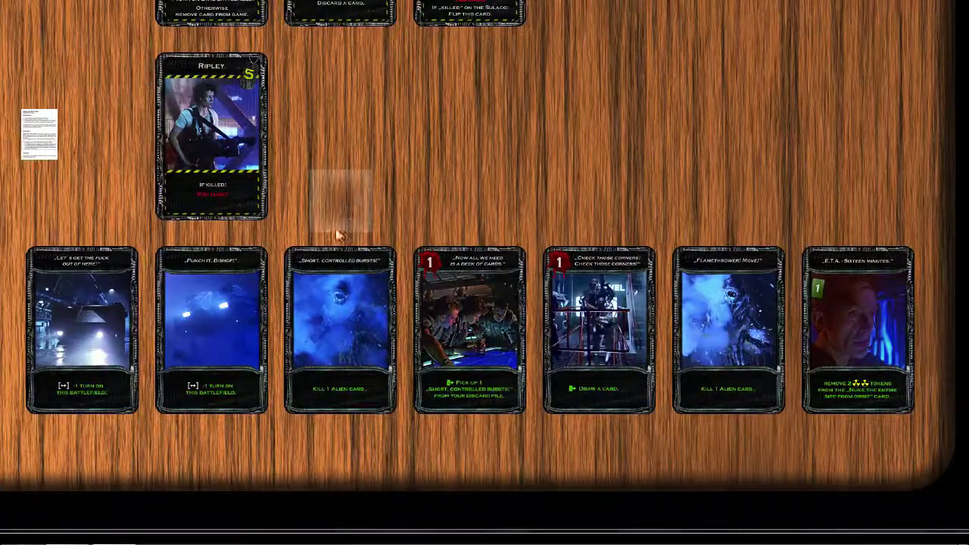
pyautogui.moveTo(352, 411)
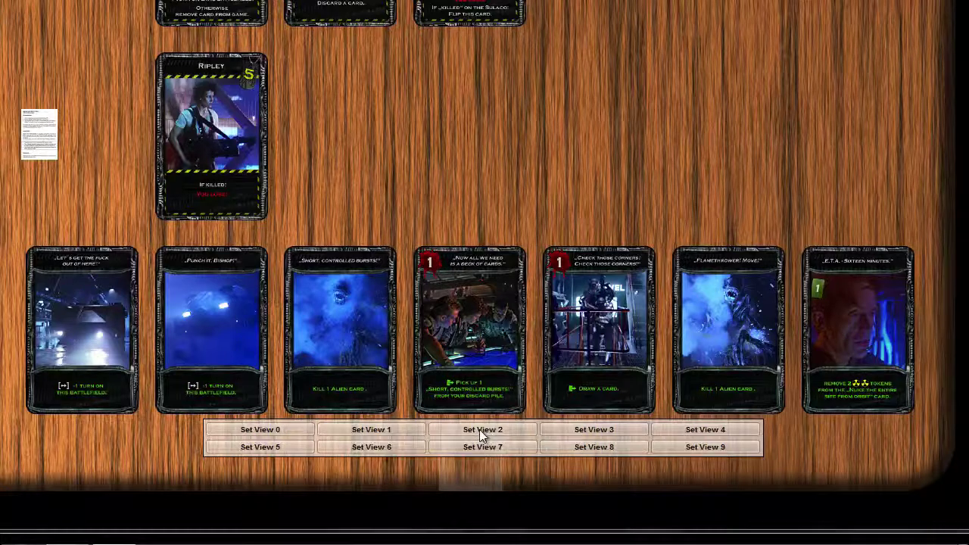
# Store the current board position as View 2, name it Marine Hand and set its zoom to 140%
pyautogui.click(479, 429)
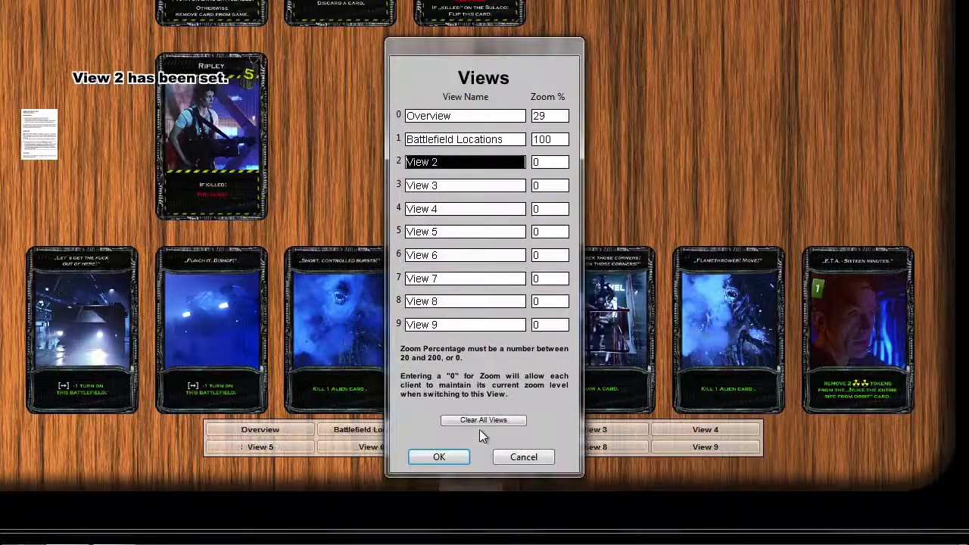
pyautogui.write('Ma')
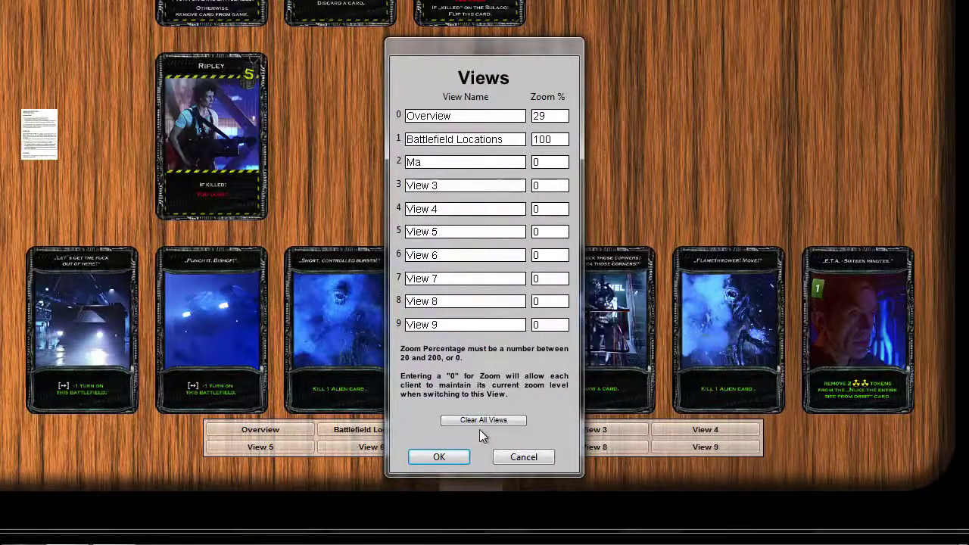
pyautogui.write('rine Hand')
pyautogui.press('Tab')
pyautogui.write('140')
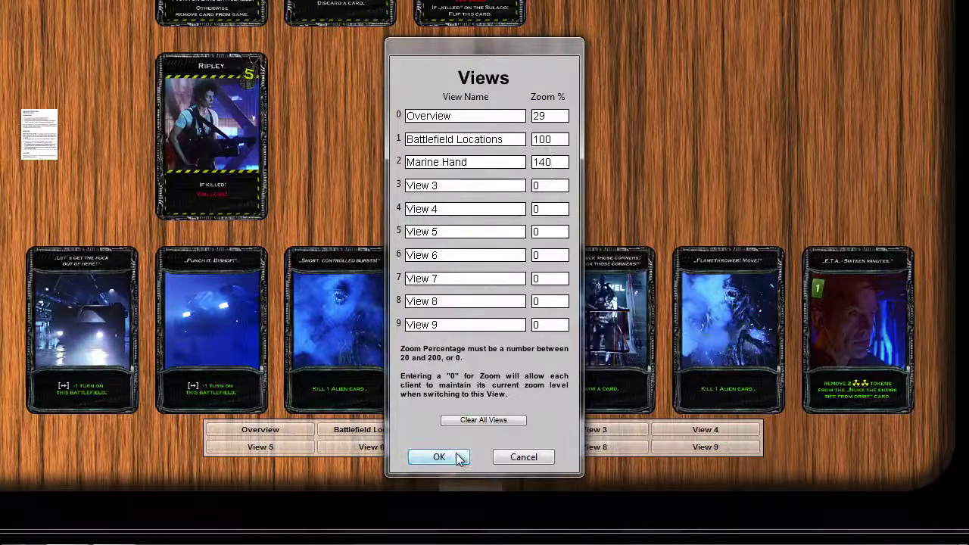
pyautogui.click(456, 455)
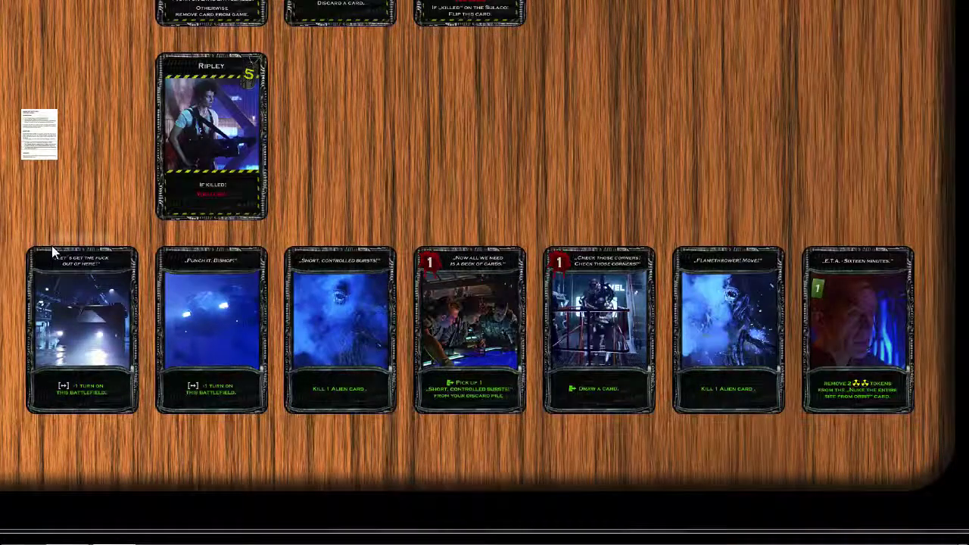
# Recall Overview, then move the seven-card row to the Aliens' edge of the board and the Aliens deck closer to the battlefield row
pyautogui.click(291, 430)
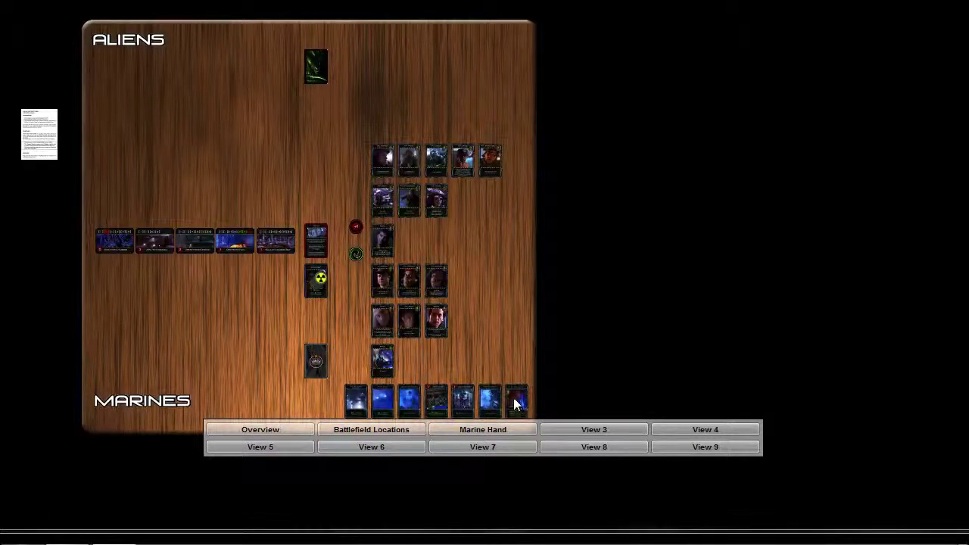
pyautogui.moveTo(513, 400); pyautogui.dragTo(513, 53)
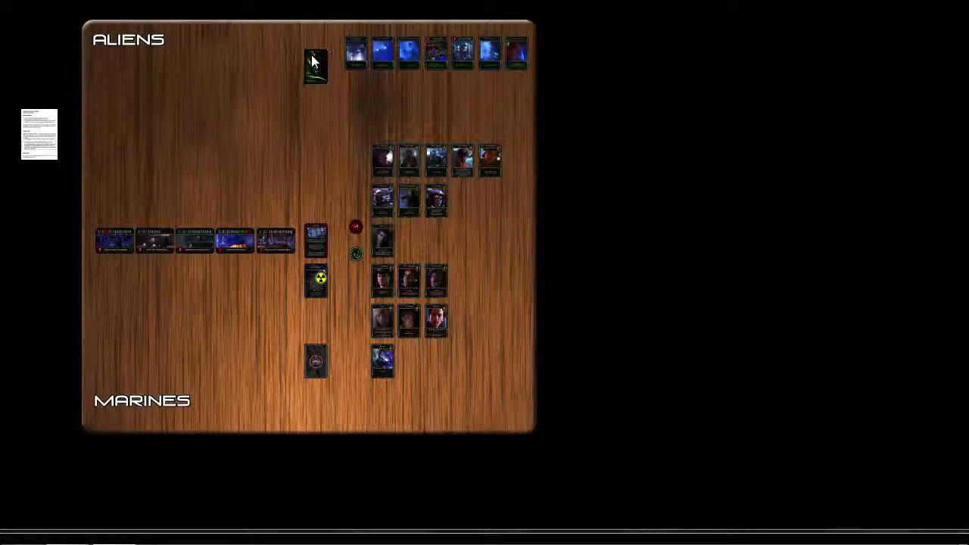
pyautogui.moveTo(313, 65); pyautogui.dragTo(318, 124)
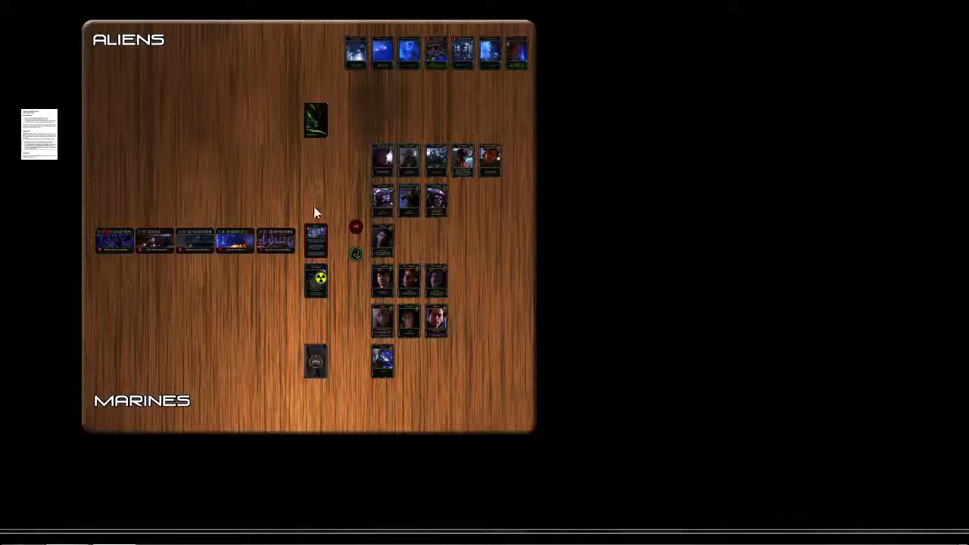
# Set the board zoom to 140%, matching the Marine Hand view
pyautogui.moveTo(309, 429)
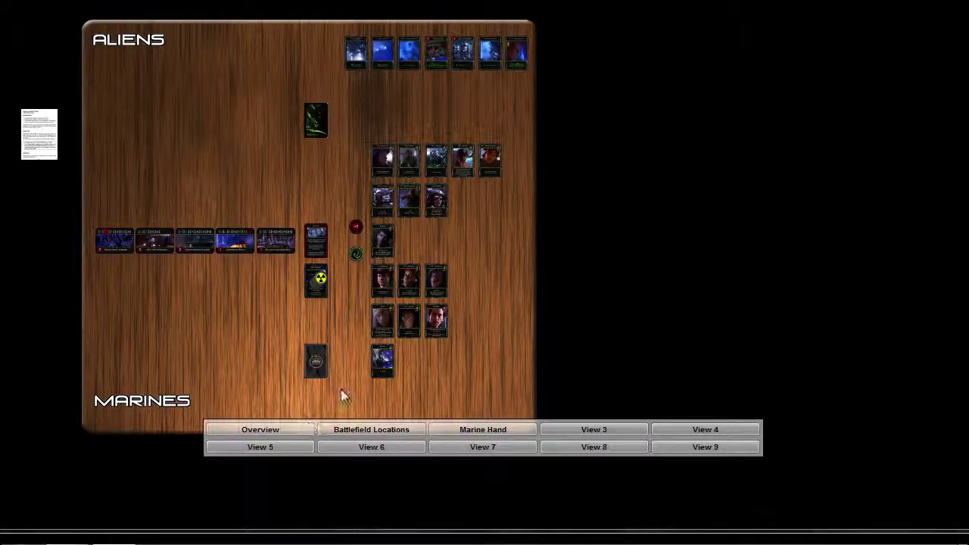
pyautogui.scroll(3, 341, 392)
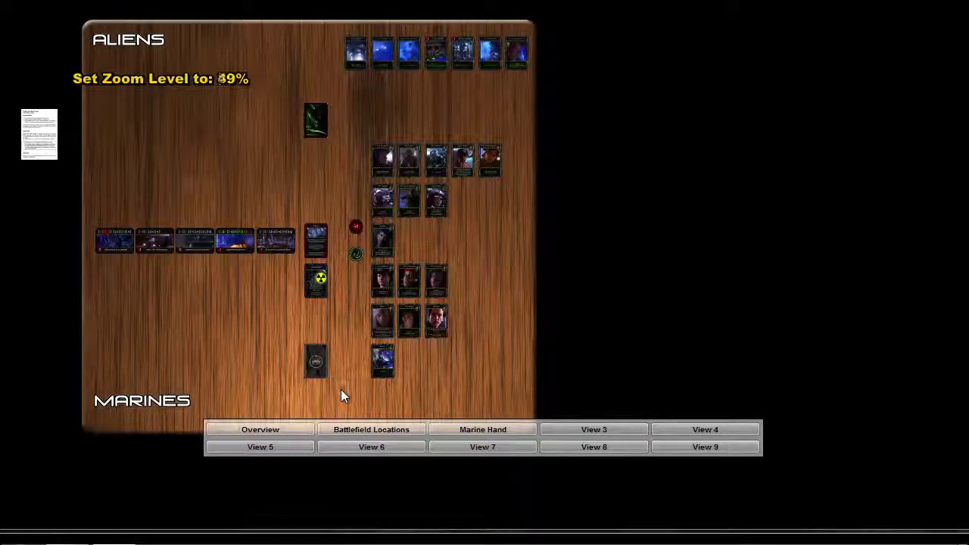
pyautogui.scroll(2, 341, 393)
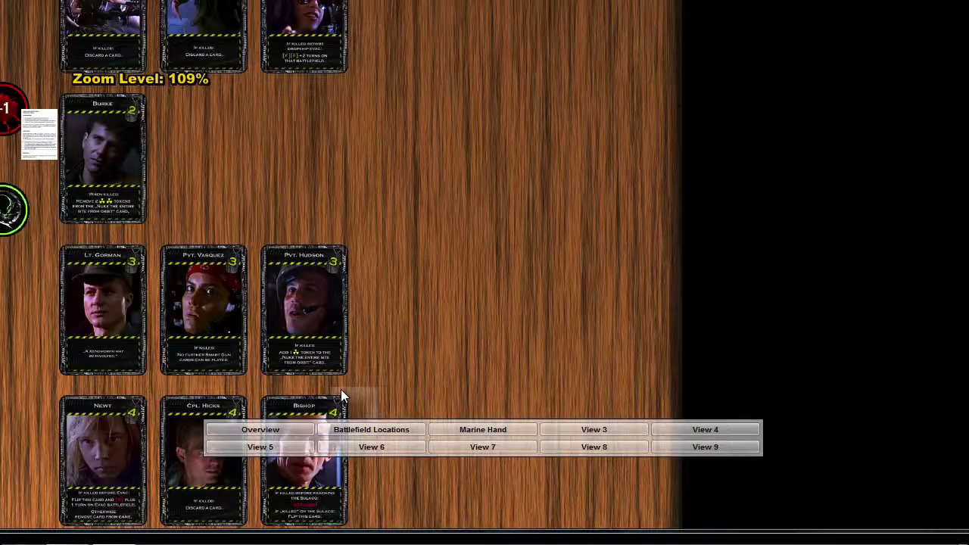
pyautogui.rightClick(447, 174)
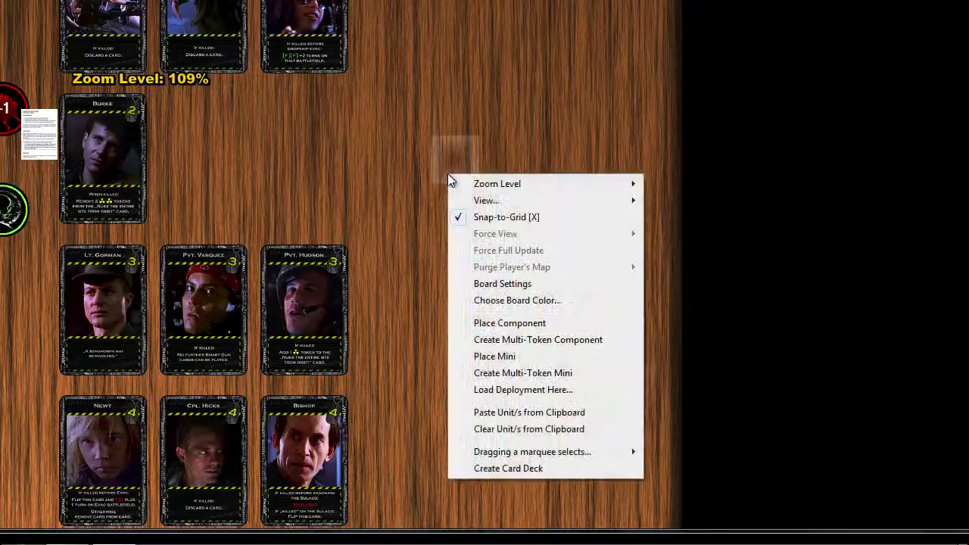
pyautogui.moveTo(488, 184)
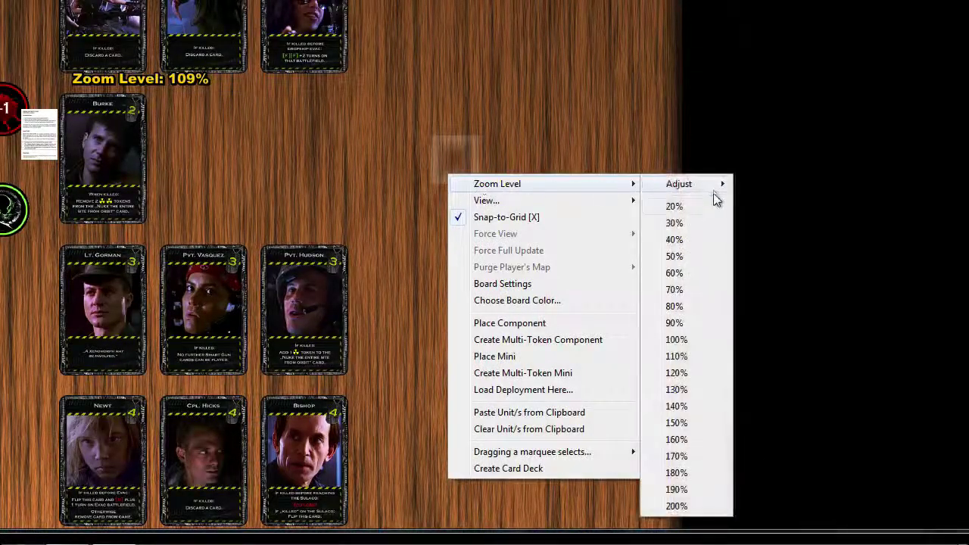
pyautogui.click(695, 404)
# Position the board so the seven-card row at the Aliens' edge fits between the view selector and the card preview
pyautogui.moveTo(381, 95); pyautogui.dragTo(519, 326)
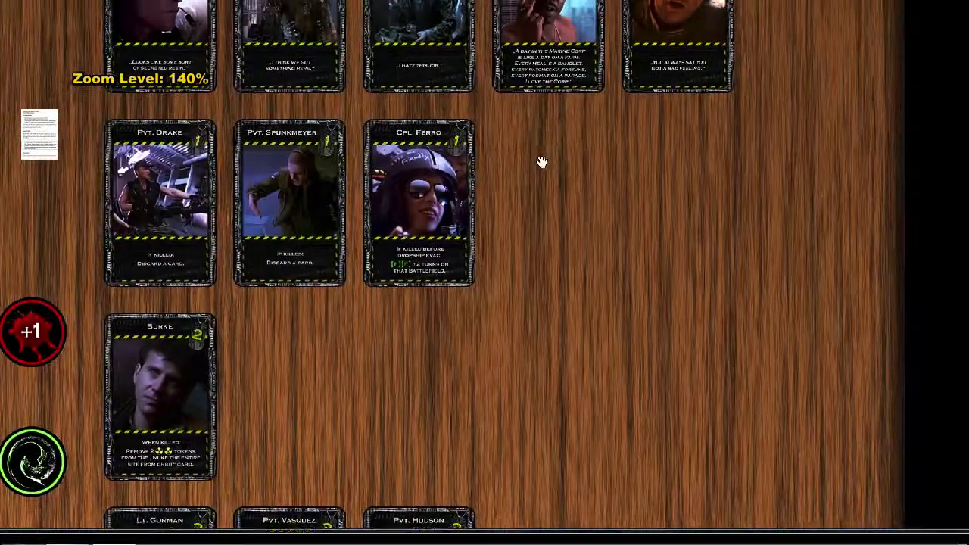
pyautogui.moveTo(540, 162); pyautogui.dragTo(553, 306)
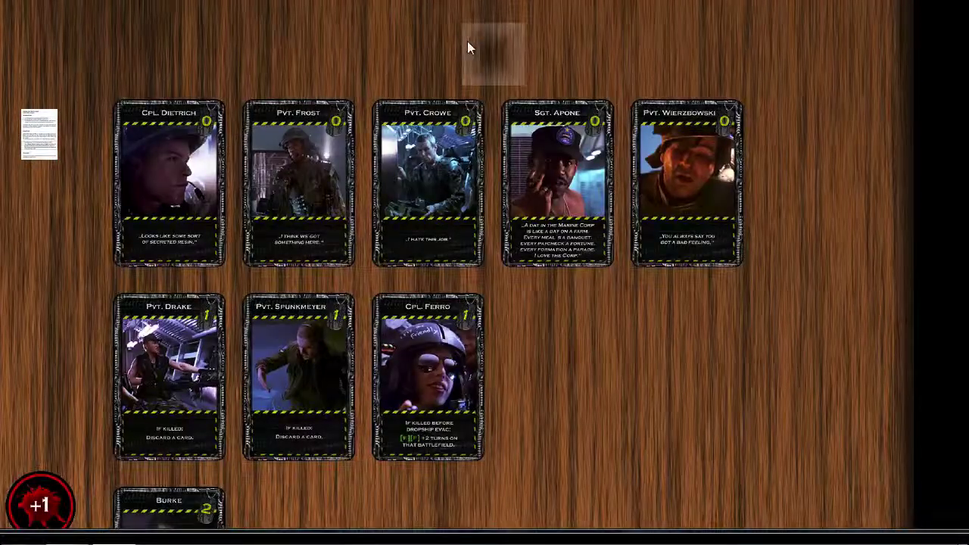
pyautogui.moveTo(467, 43); pyautogui.dragTo(485, 411)
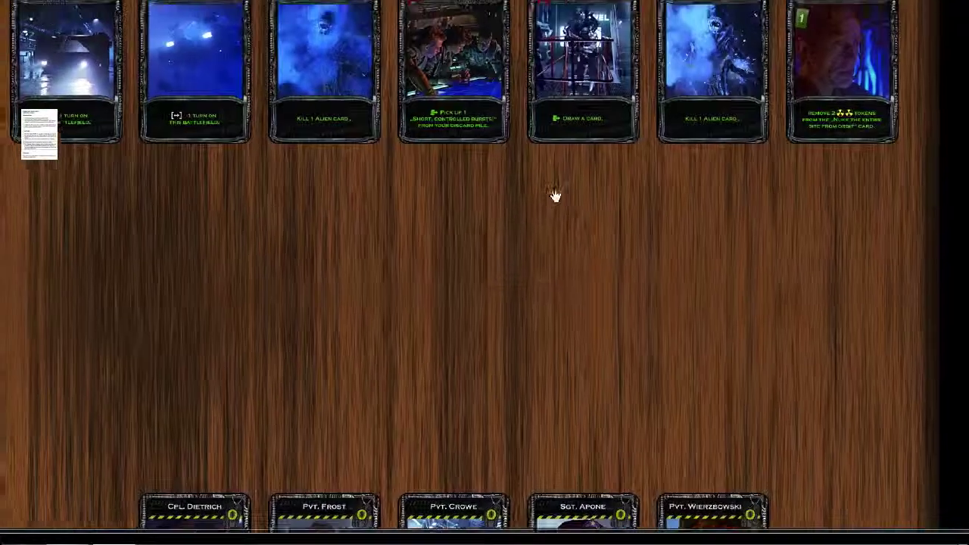
pyautogui.moveTo(555, 196); pyautogui.dragTo(566, 368)
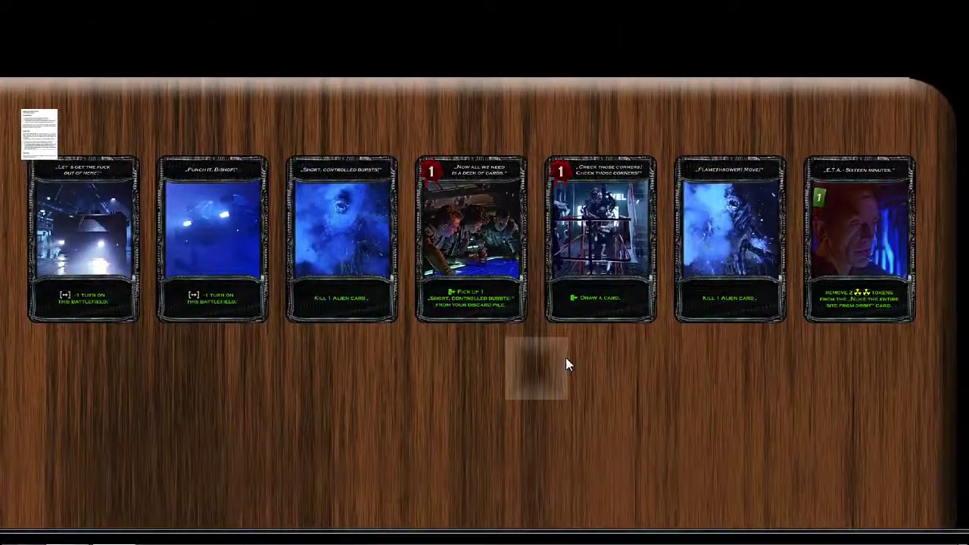
pyautogui.moveTo(622, 381); pyautogui.dragTo(628, 445)
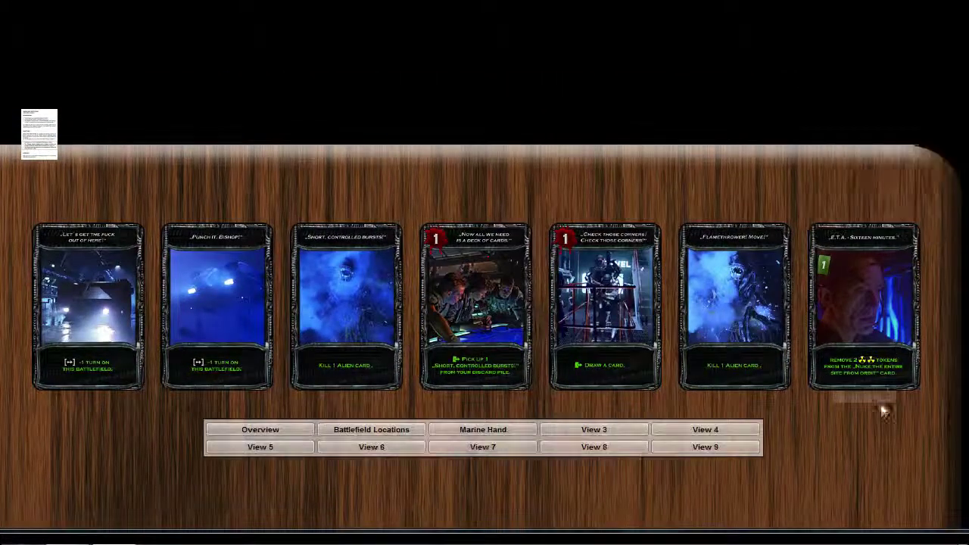
pyautogui.moveTo(883, 407); pyautogui.dragTo(878, 422)
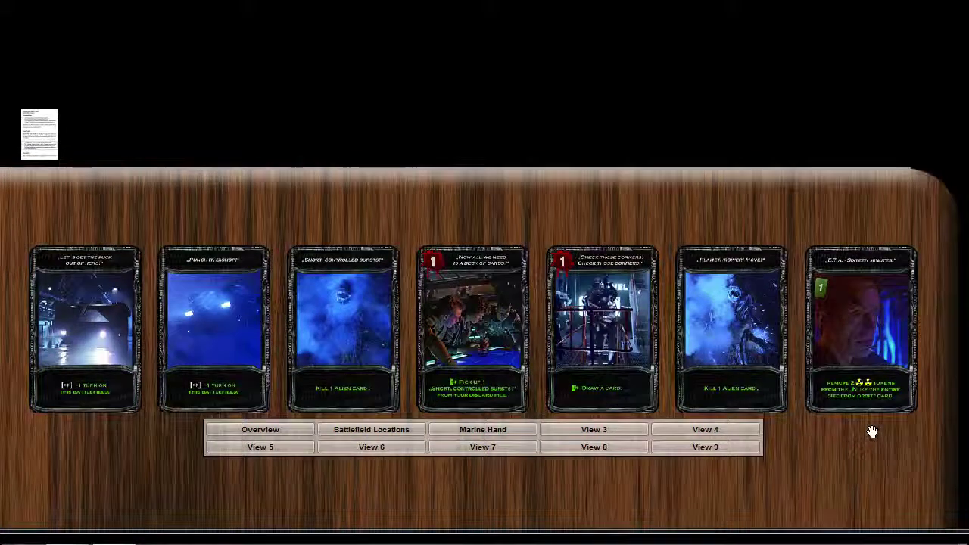
pyautogui.moveTo(863, 366)
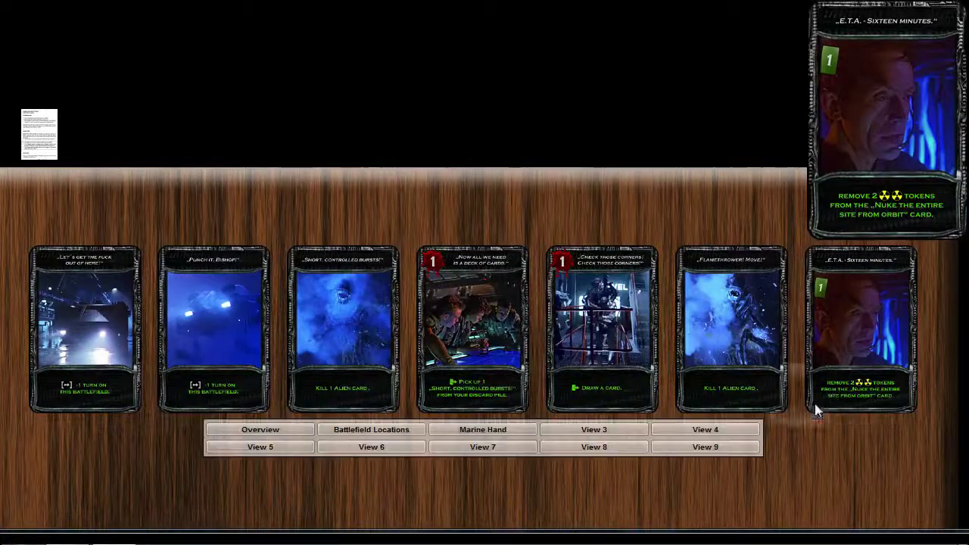
pyautogui.moveTo(535, 212); pyautogui.dragTo(555, 206)
pyautogui.moveTo(411, 449)
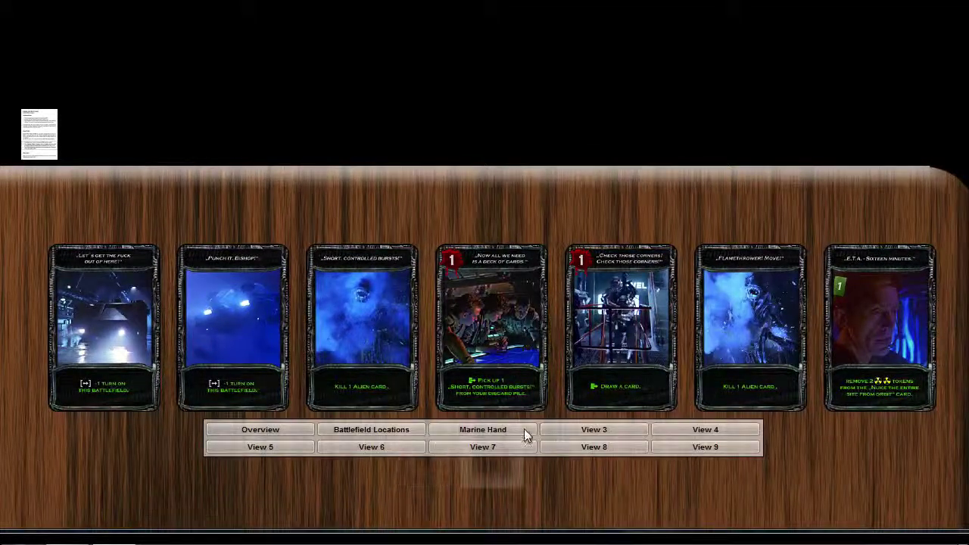
# Store the current board position as View 3, name it Alien Hand and set its zoom to 140%
pyautogui.click(594, 429)
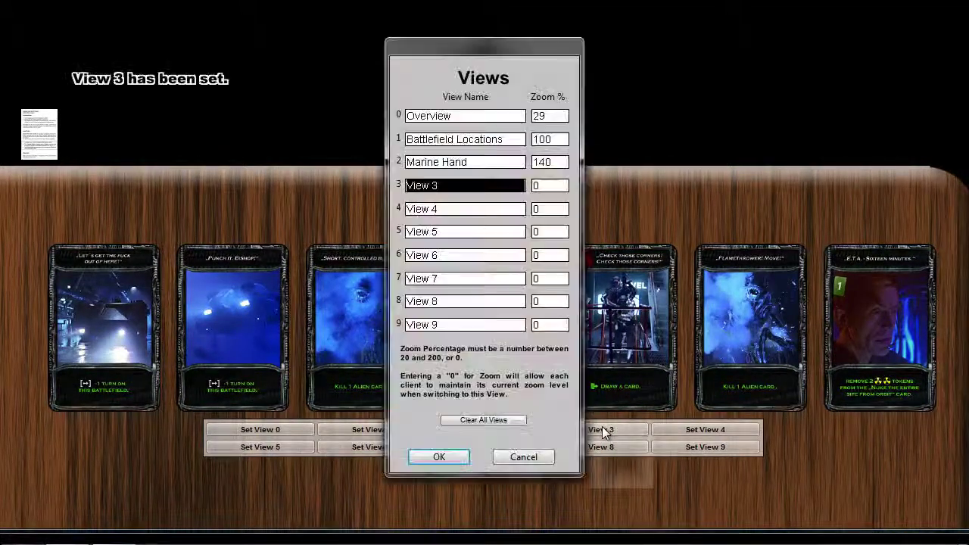
pyautogui.write('A')
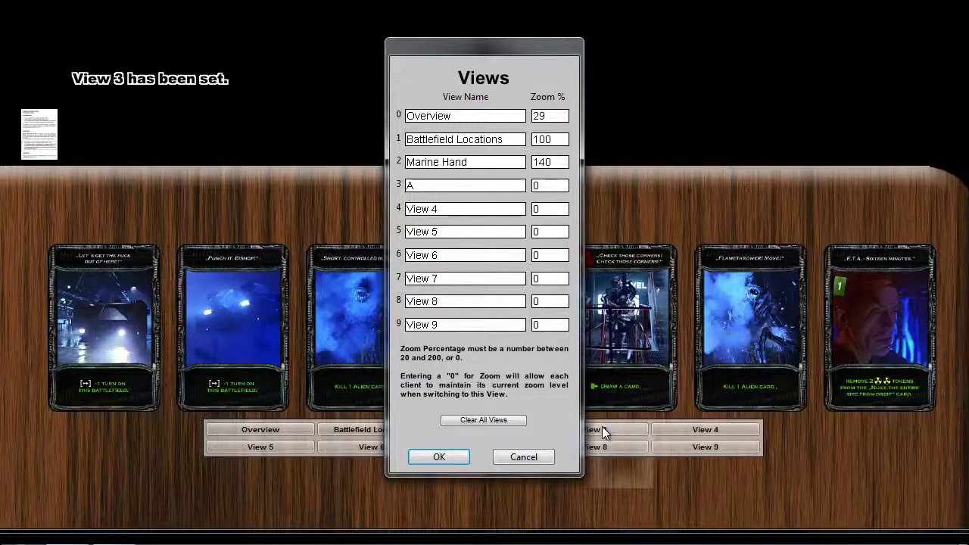
pyautogui.write('lien Ha')
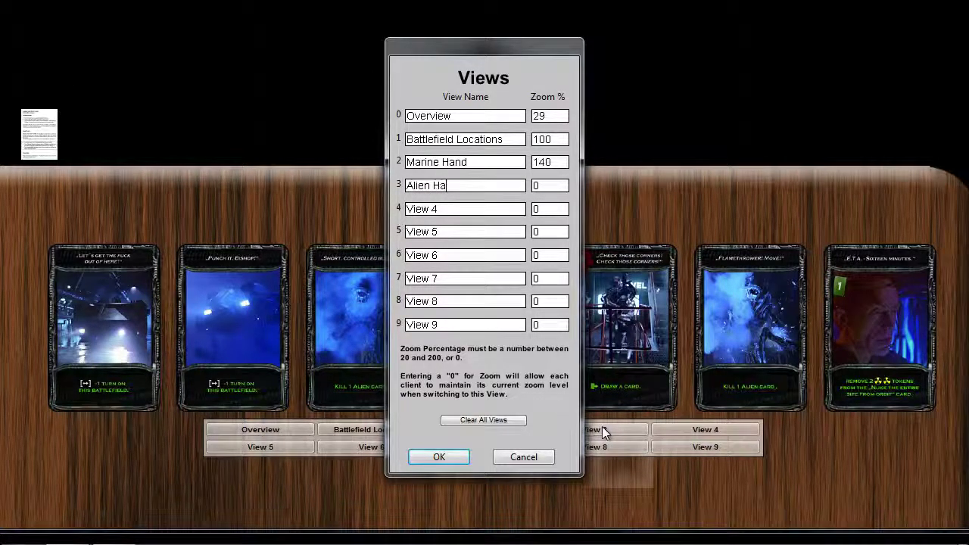
pyautogui.write('nd')
pyautogui.press('Tab')
pyautogui.write('140')
pyautogui.click(438, 457)
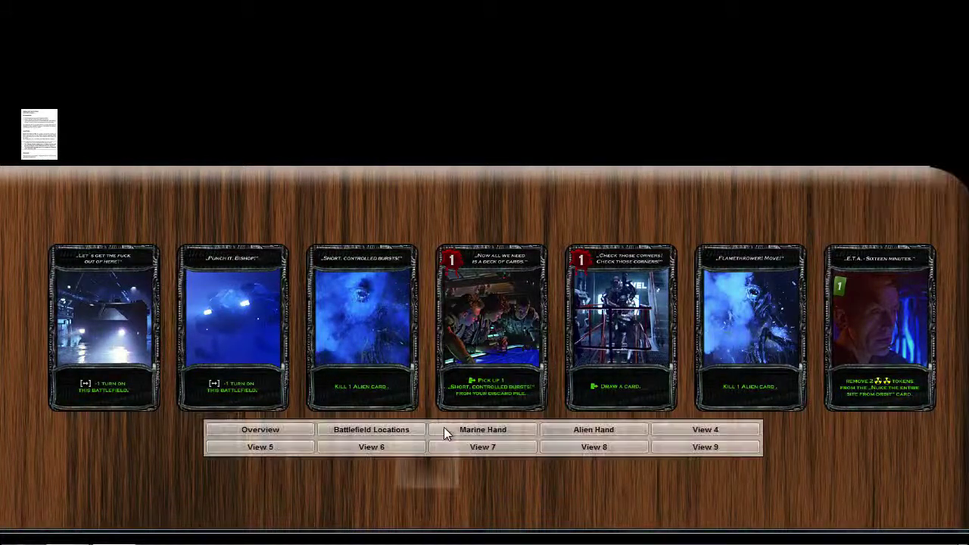
# Recall Overview, frame all the character cards and fine-tune the board zoom to 63%
pyautogui.click(298, 430)
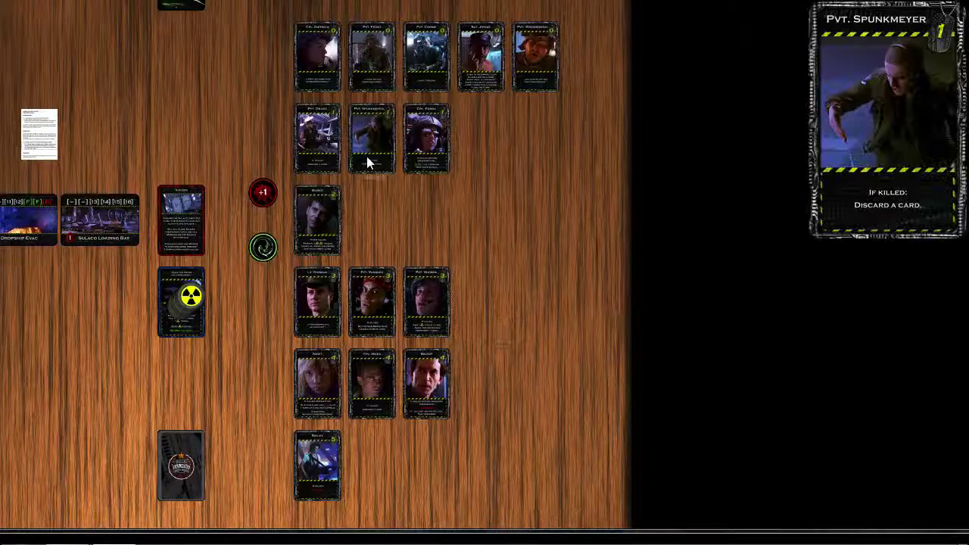
pyautogui.moveTo(332, 141)
pyautogui.moveTo(430, 167)
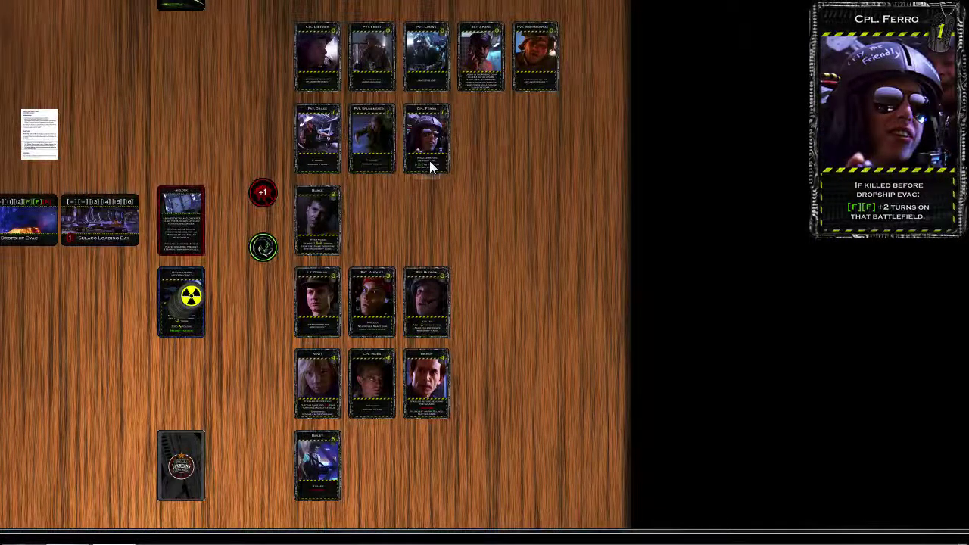
pyautogui.scroll(1, 455, 220)
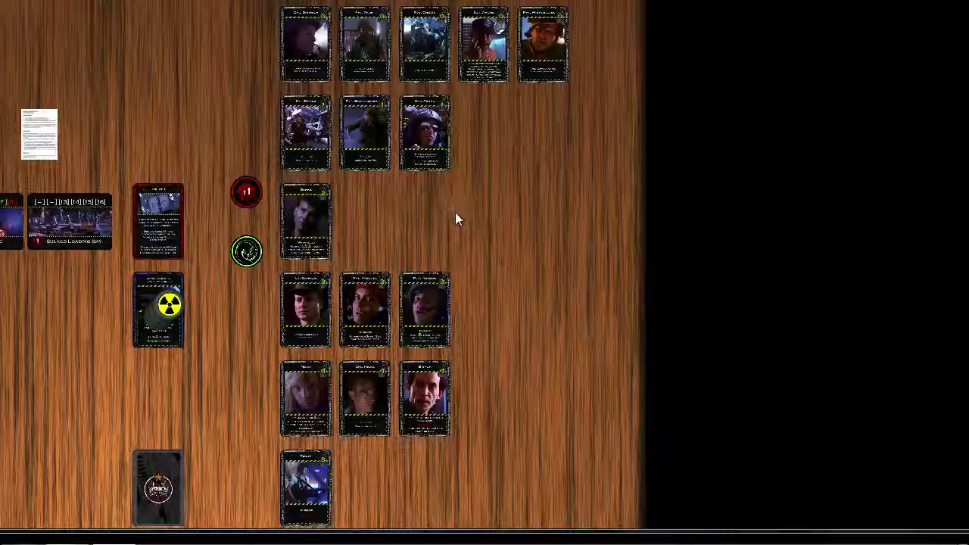
pyautogui.rightClick(455, 219)
pyautogui.moveTo(648, 230)
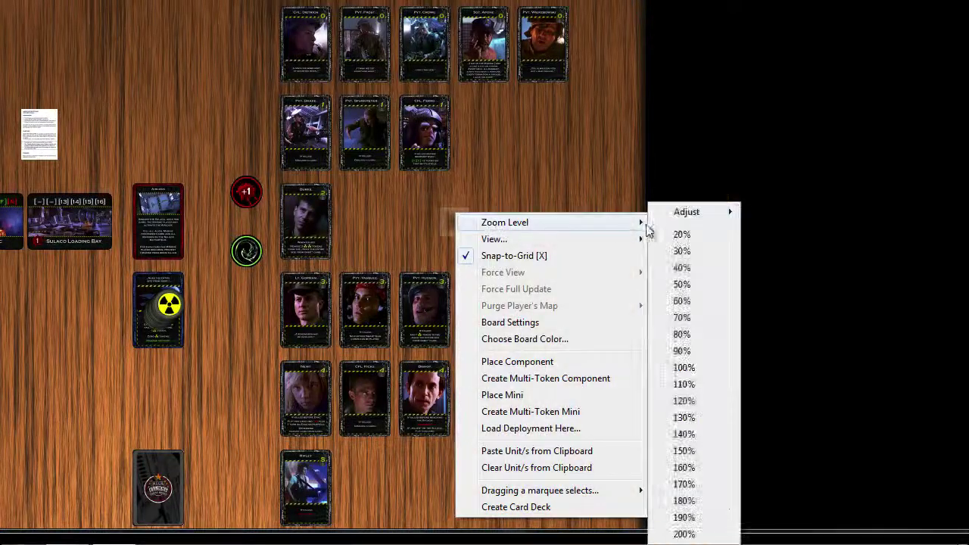
pyautogui.moveTo(704, 212)
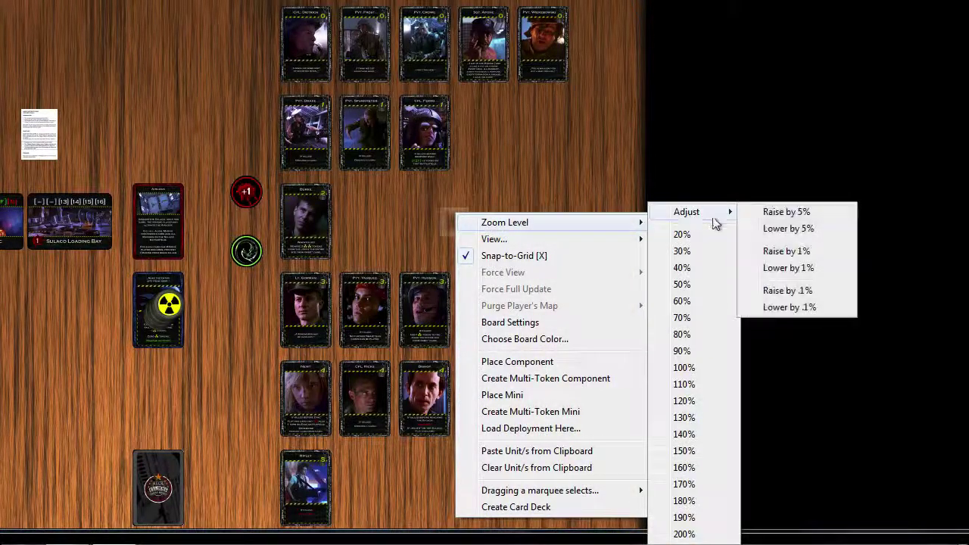
pyautogui.click(760, 268)
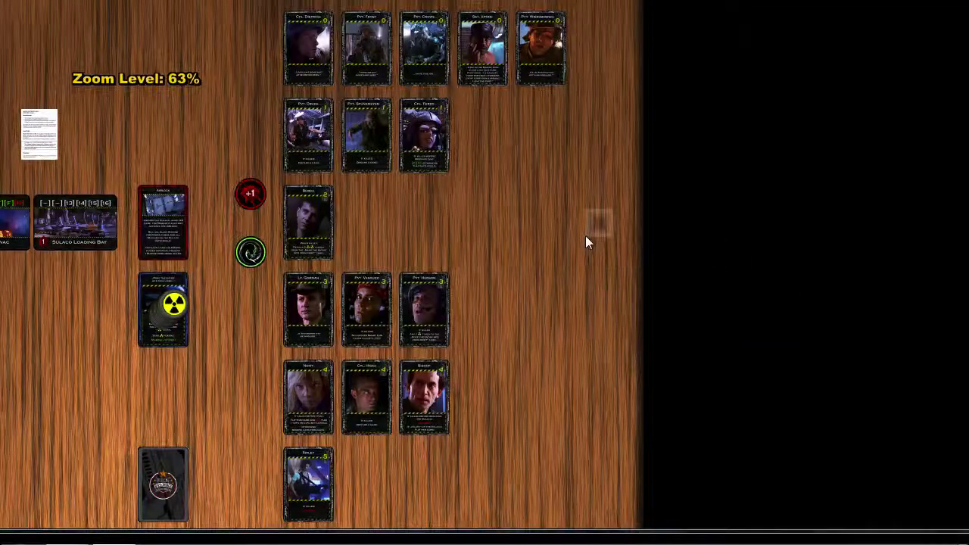
# Store the current board position as View 4, name it Character Cards and set its zoom to 63%
pyautogui.moveTo(502, 478)
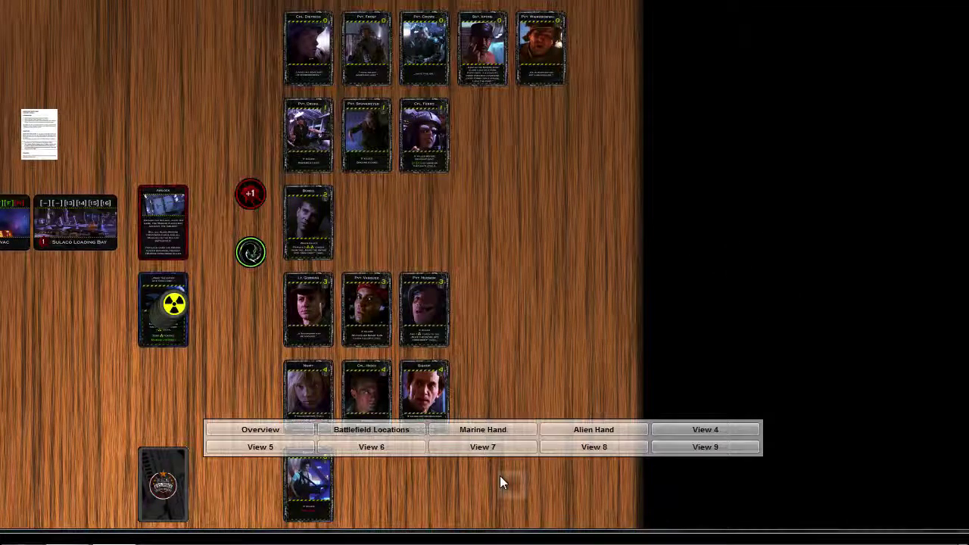
pyautogui.click(689, 428)
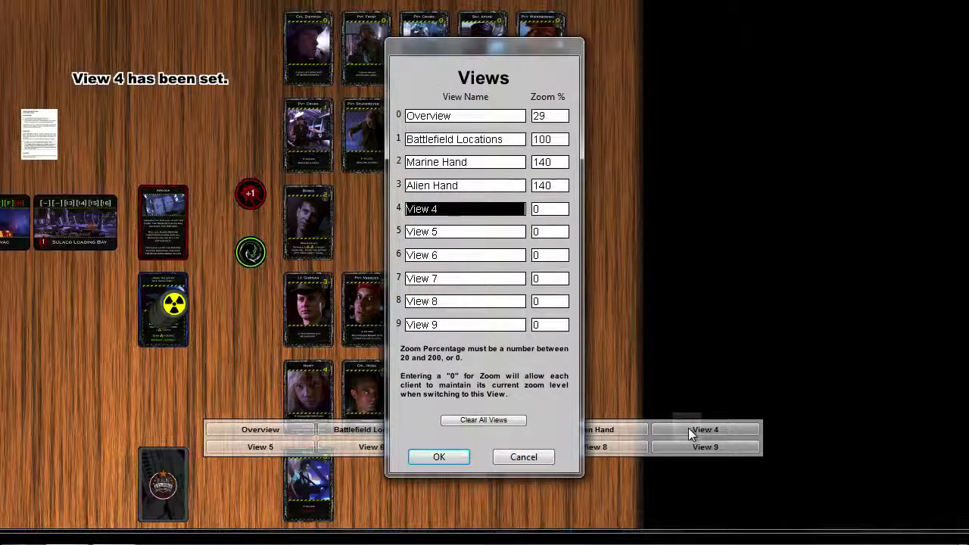
pyautogui.write('Char')
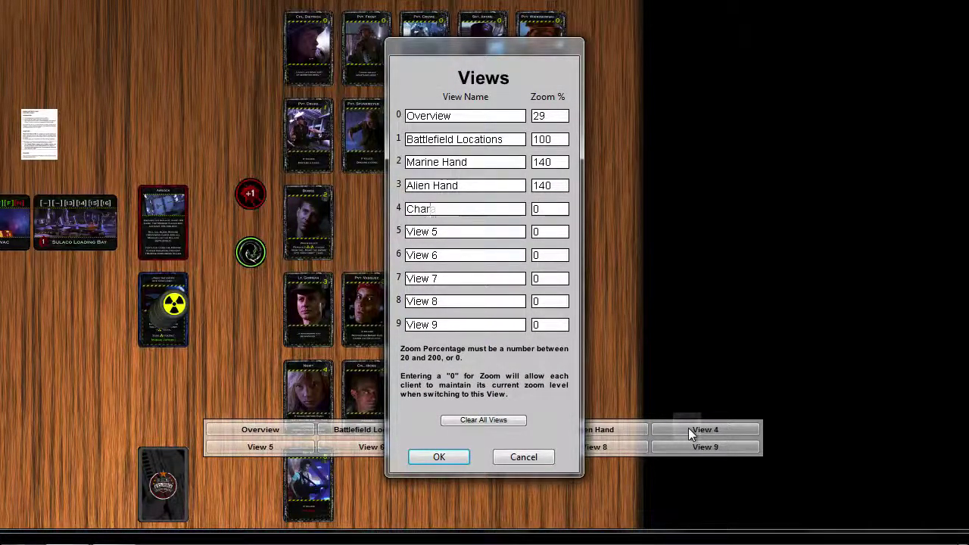
pyautogui.write('acter Cards')
pyautogui.press('Tab')
pyautogui.write('6')
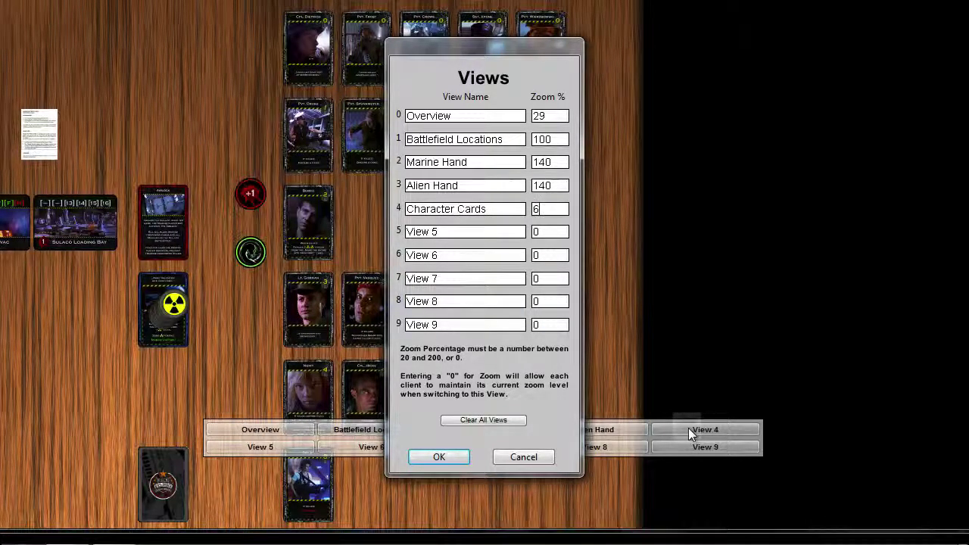
pyautogui.write('0')
pyautogui.click(445, 457)
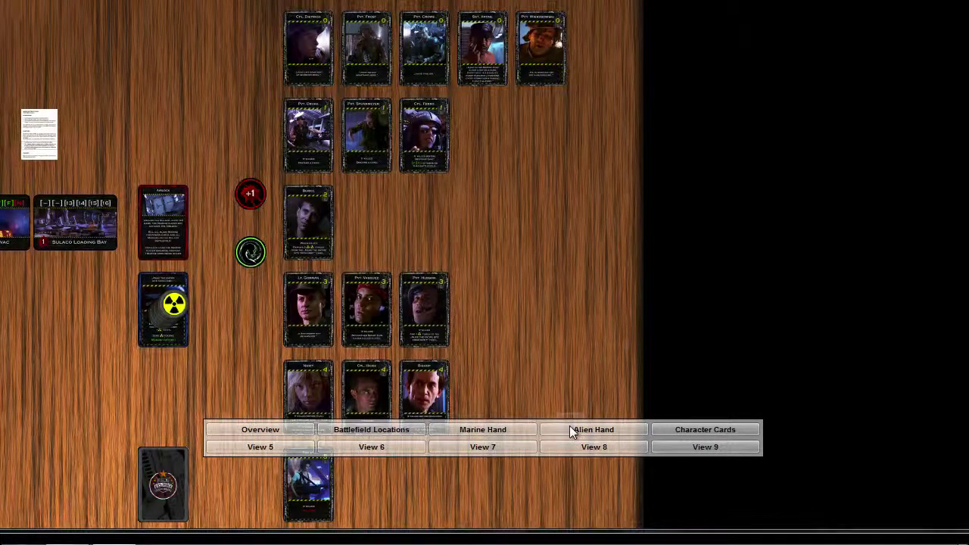
# Switch to Alien Hand and back to Character Cards to check the stored views
pyautogui.click(572, 430)
pyautogui.click(673, 432)
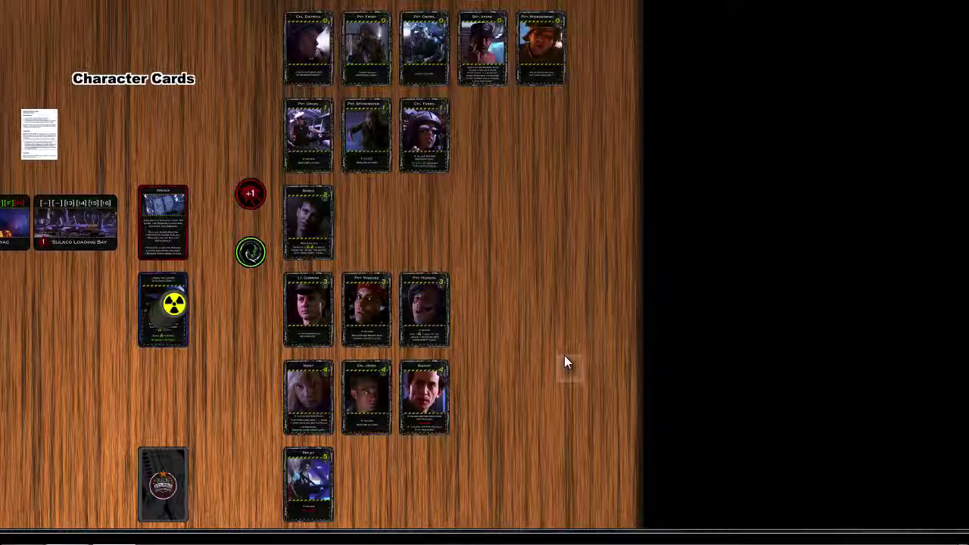
pyautogui.moveTo(558, 426)
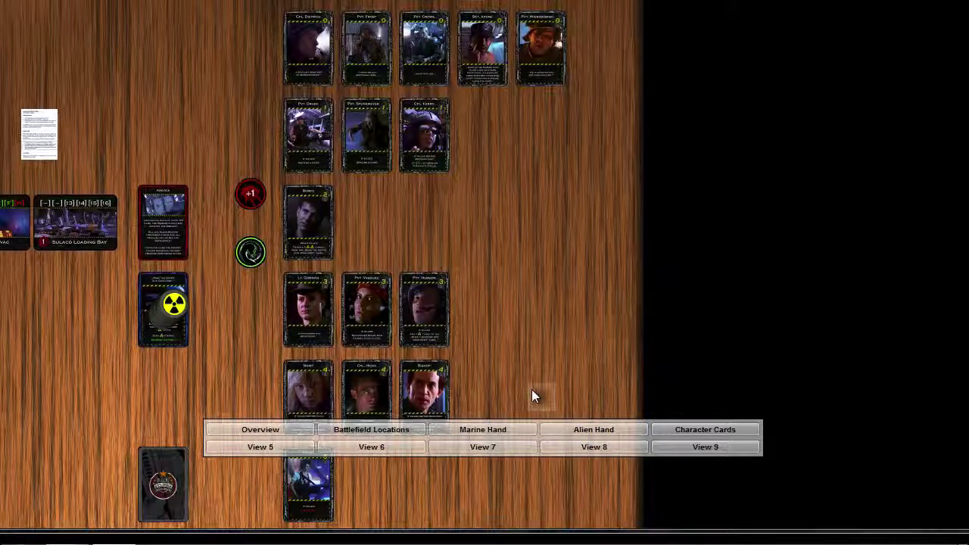
# Clear the names of the unused Views 5 to 9 so that only the five named views are offered
pyautogui.hotkey('ctrl', 'v')
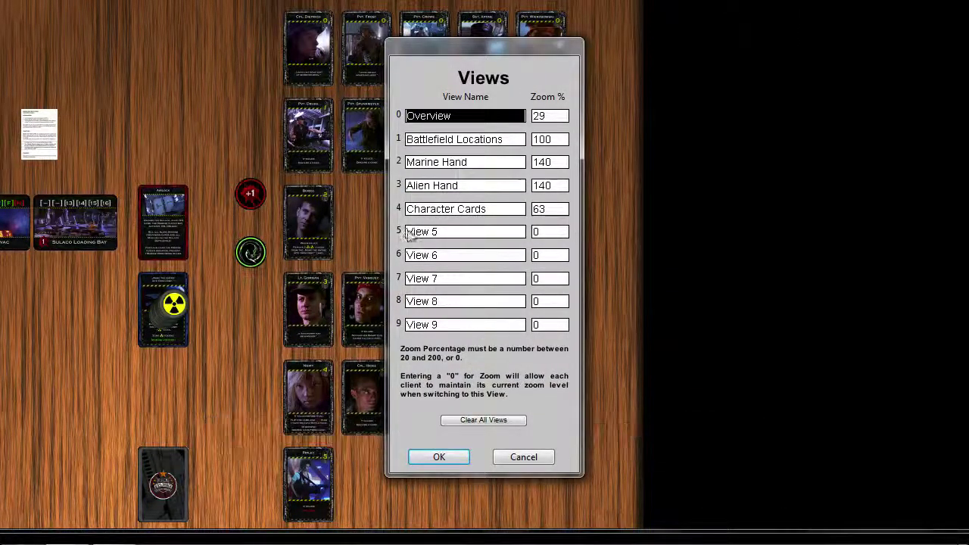
pyautogui.click(448, 235)
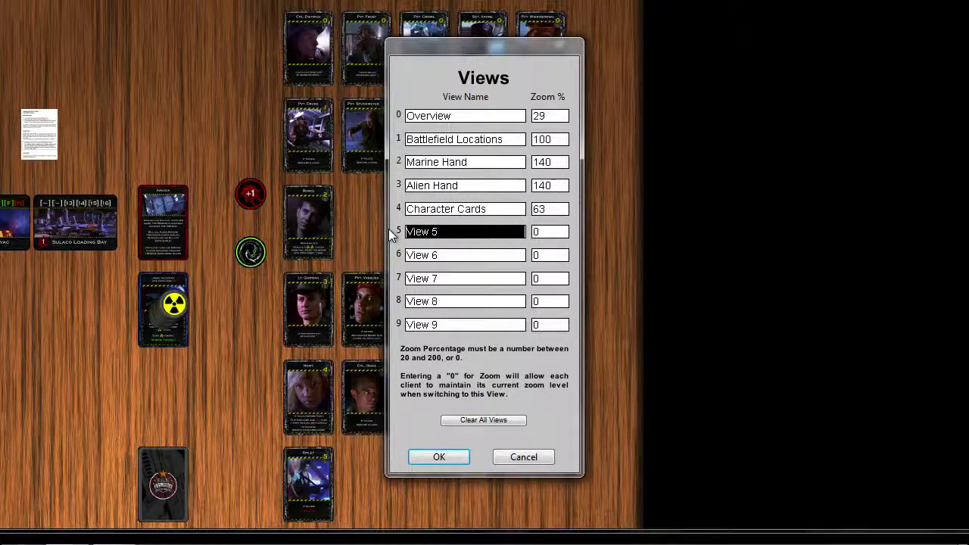
pyautogui.press('BackSpace')
pyautogui.press('Tab')
pyautogui.press('Tab')
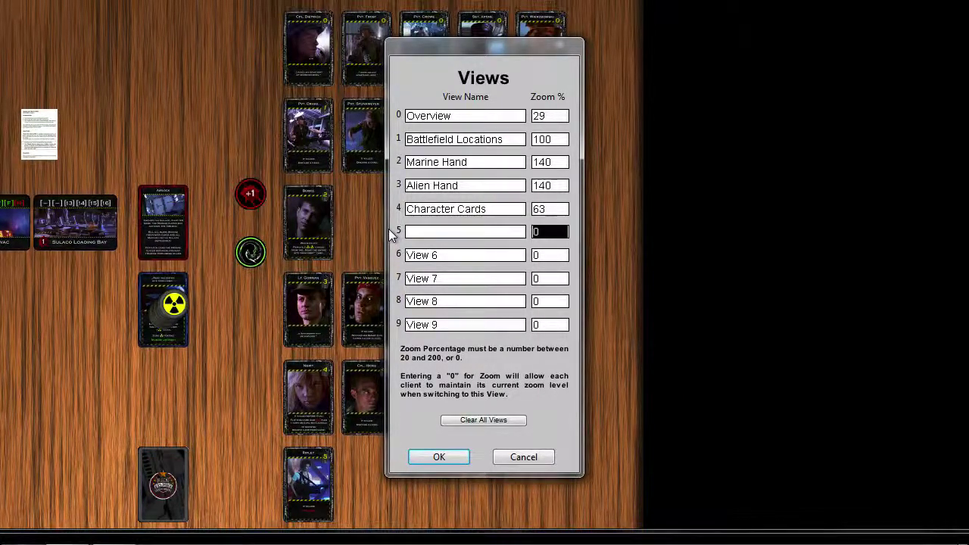
pyautogui.press('BackSpace')
pyautogui.press('Tab')
pyautogui.press('Tab')
pyautogui.press('BackSpace')
pyautogui.press('Tab')
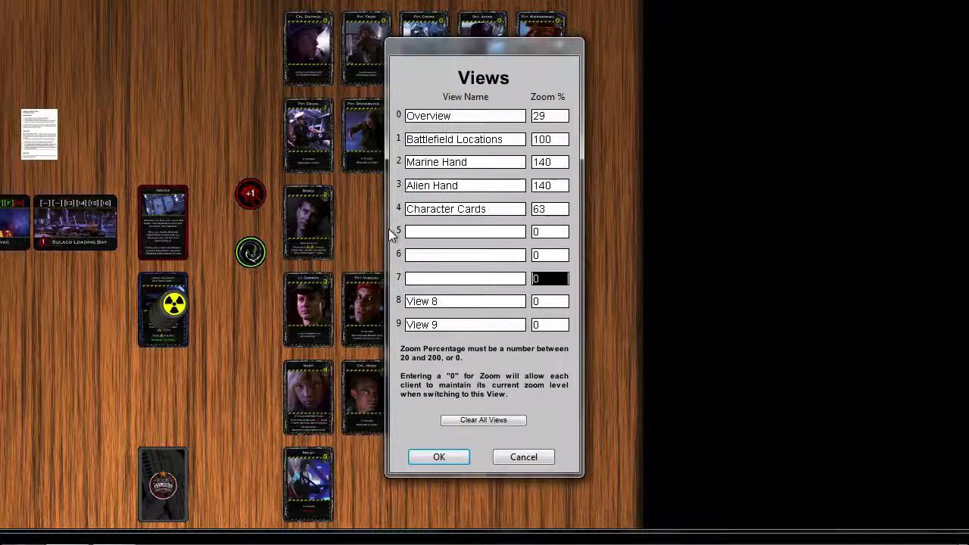
pyautogui.press('Tab')
pyautogui.press('BackSpace')
pyautogui.press('Tab')
pyautogui.press('Tab')
pyautogui.press('BackSpace')
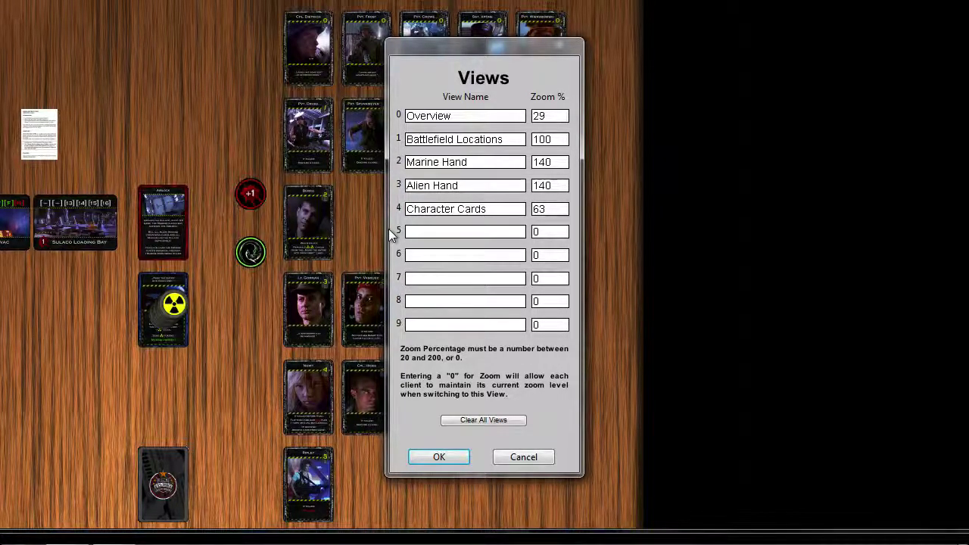
pyautogui.click(448, 460)
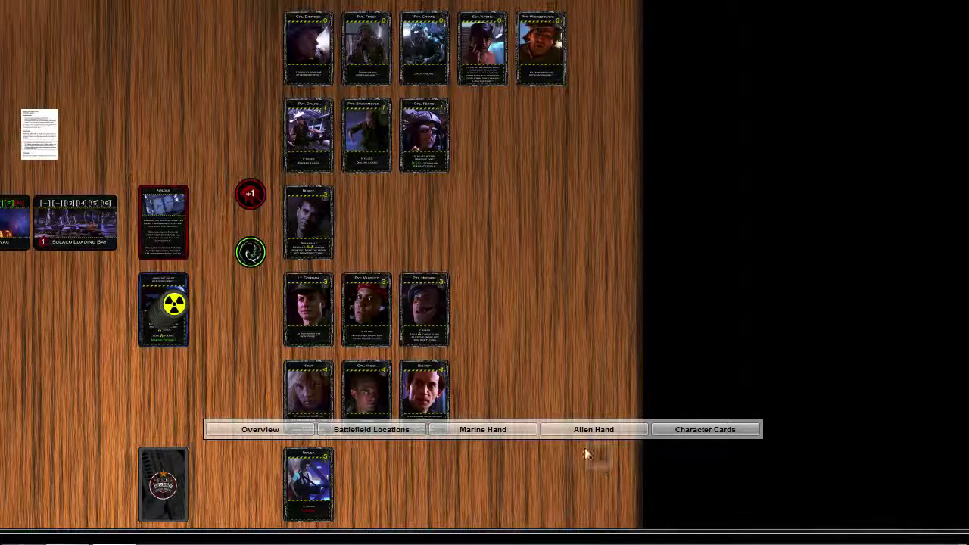
# Save the game in the Game Files folder under the name Aliens TTIW
pyautogui.moveTo(505, 461)
pyautogui.hotkey('ctrl', 's')
pyautogui.click(361, 340)
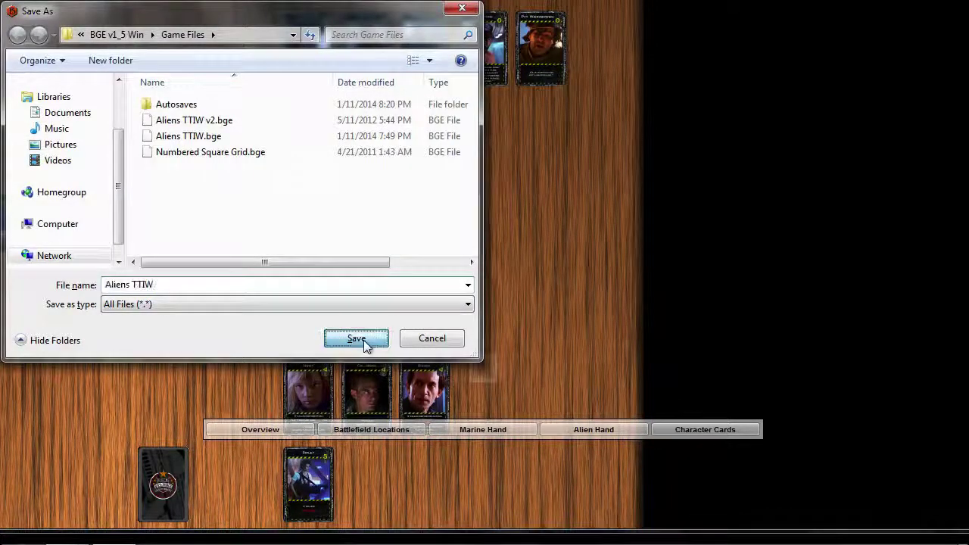
# Recall Overview and gather the seven cards at the Aliens' edge into a single stack
pyautogui.moveTo(273, 462)
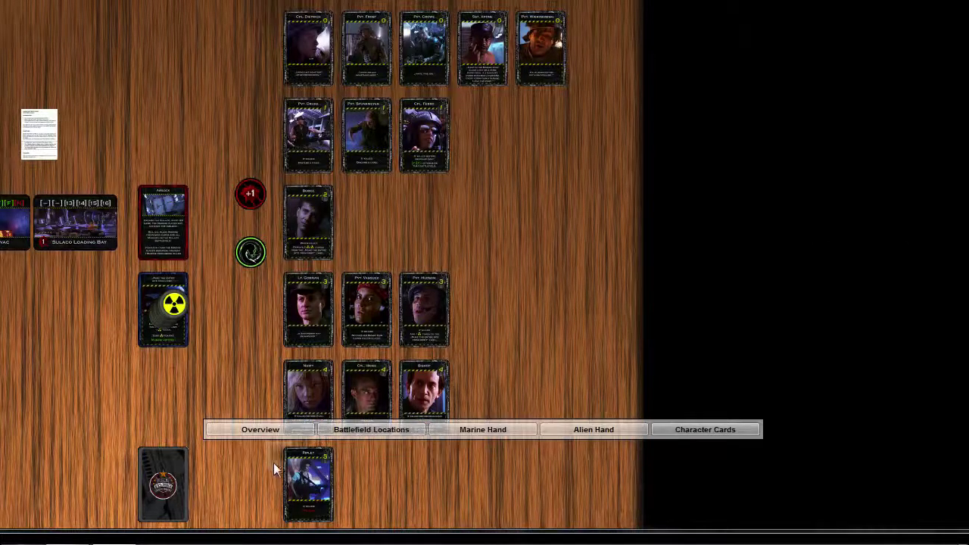
pyautogui.click(259, 429)
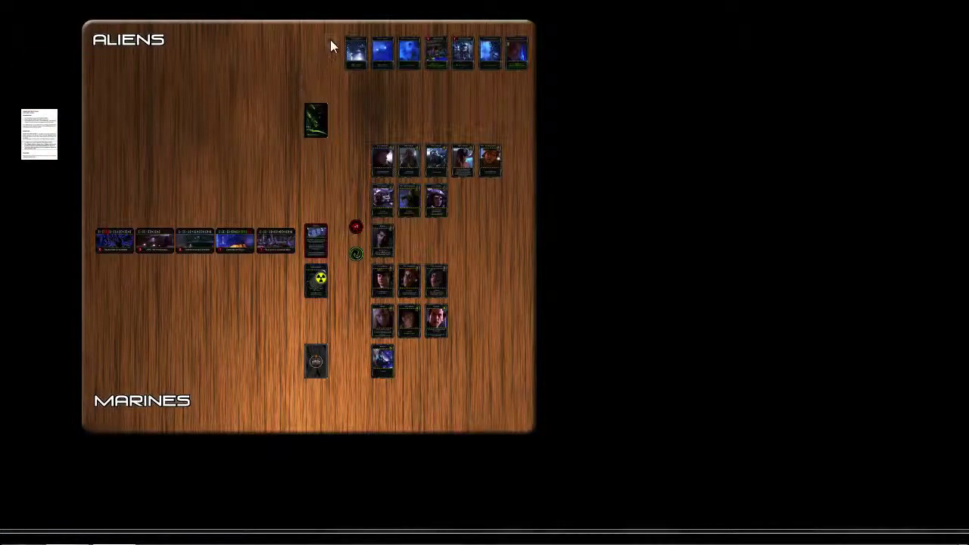
pyautogui.moveTo(337, 34); pyautogui.dragTo(519, 60)
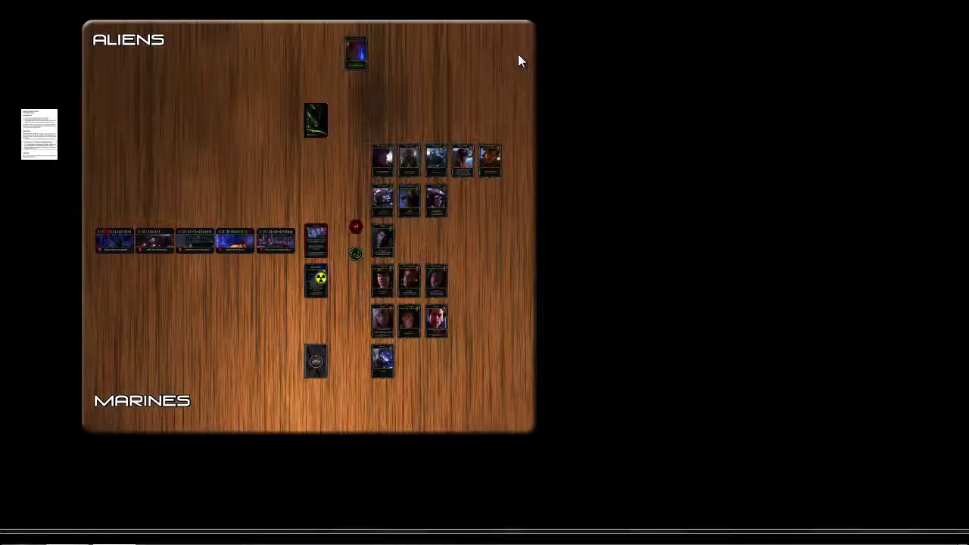
# Flip the gathered stack at the Aliens' edge face down and place it on the face-down deck beside the Marines area
pyautogui.hotkey('ctrl', 'f')
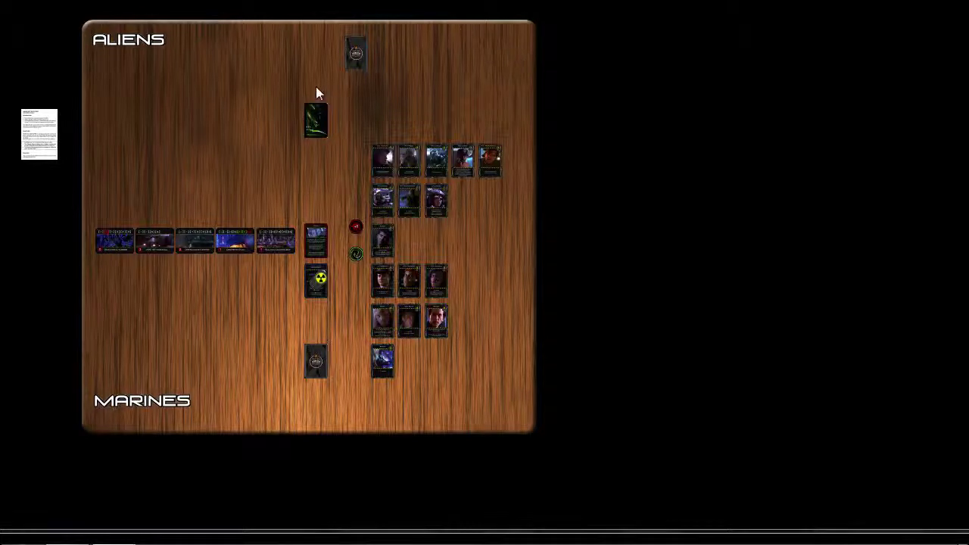
pyautogui.moveTo(350, 50); pyautogui.dragTo(318, 365)
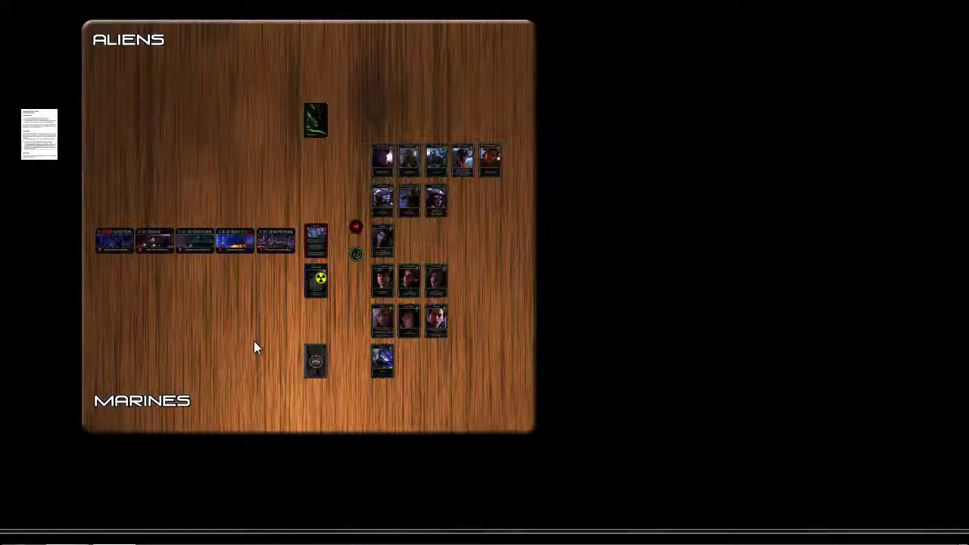
pyautogui.hotkey('ctrl', 's')
pyautogui.click(354, 337)
# Configure the Turn Sequencer to call a game turn Turn and not display unit halo colors
pyautogui.click(36, 89)
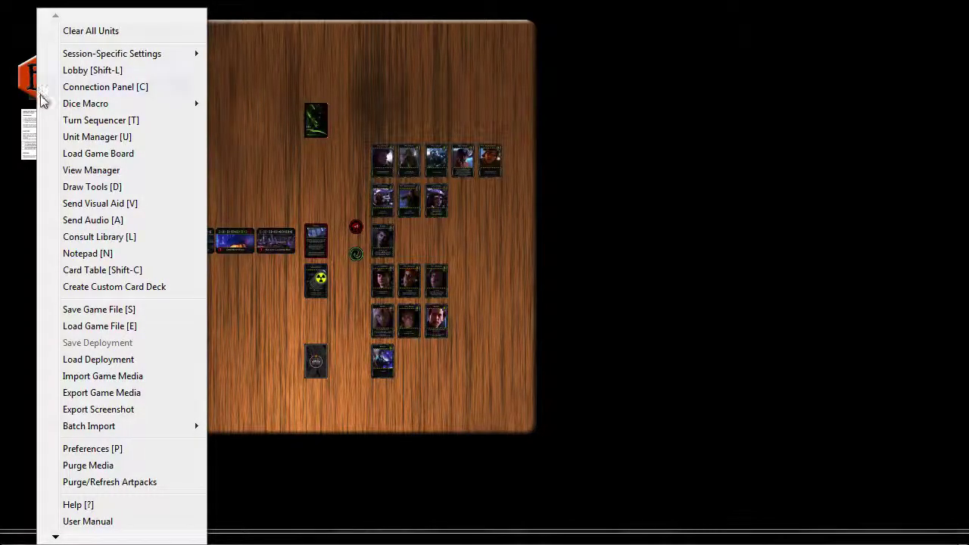
pyautogui.moveTo(47, 103)
pyautogui.click(75, 119)
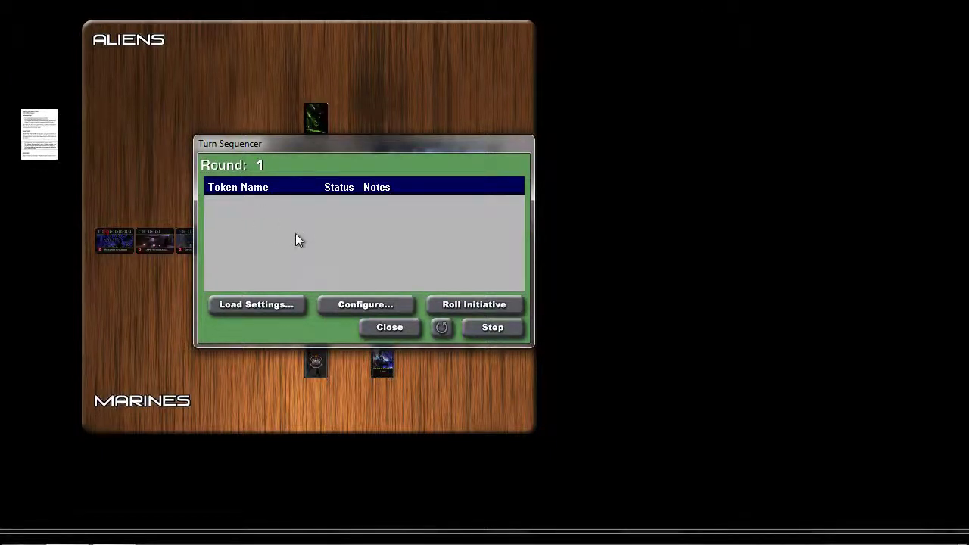
pyautogui.click(366, 305)
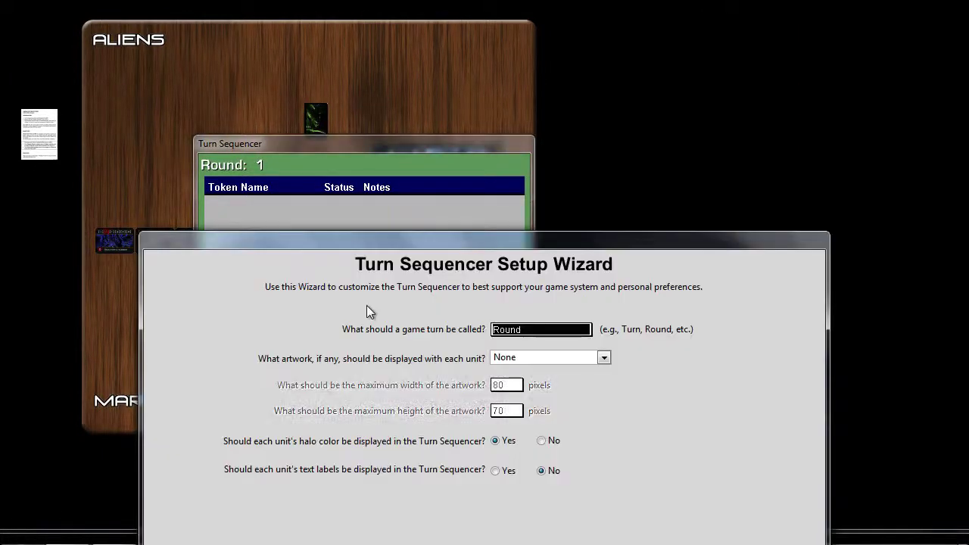
pyautogui.moveTo(376, 241); pyautogui.dragTo(343, 95)
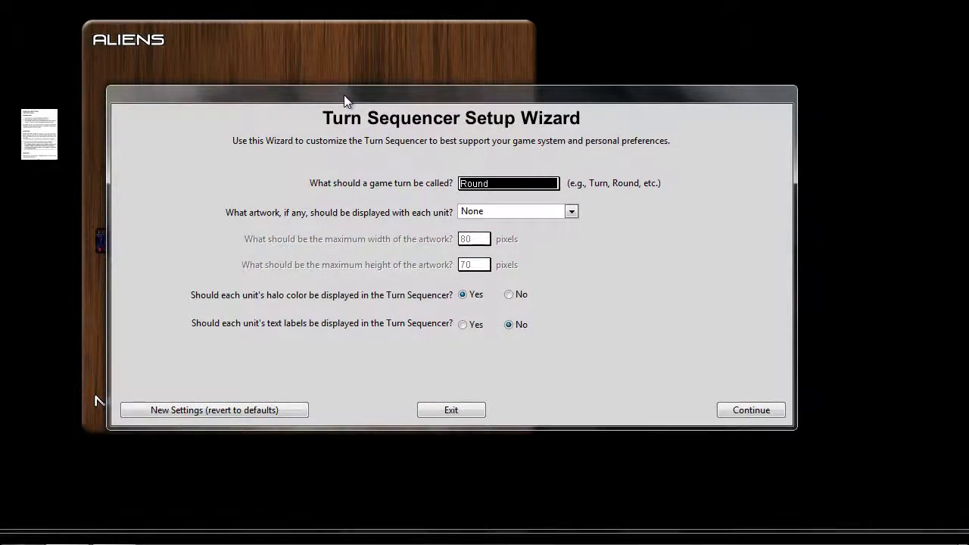
pyautogui.write('Turn')
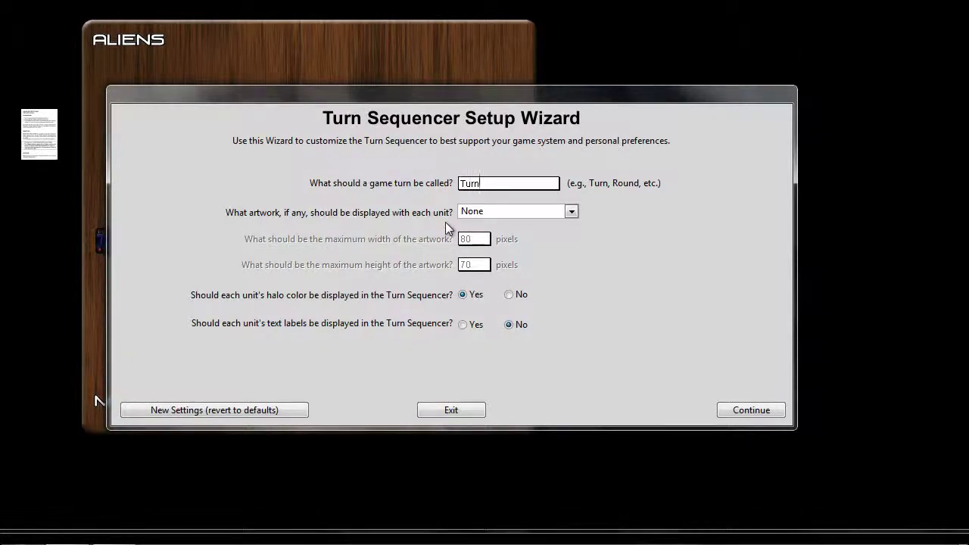
pyautogui.click(508, 296)
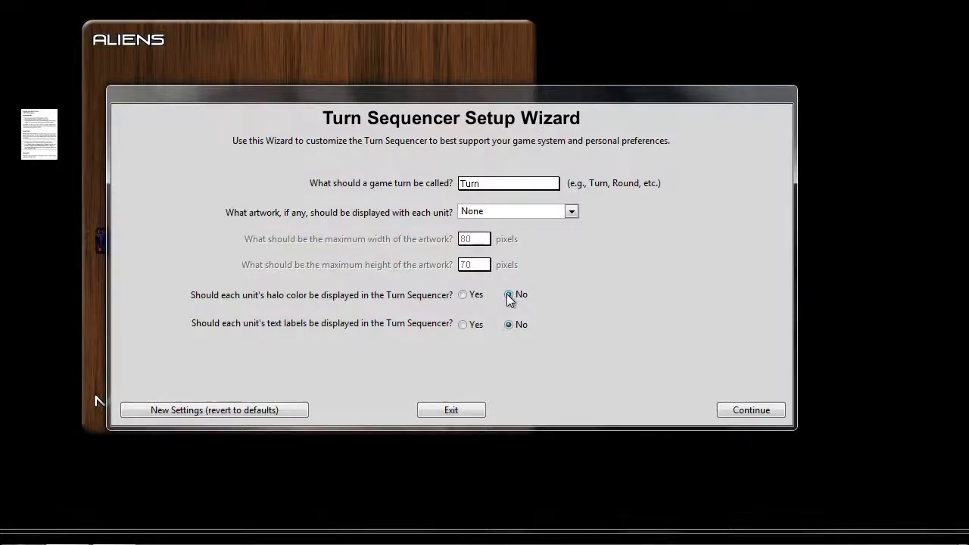
pyautogui.click(728, 410)
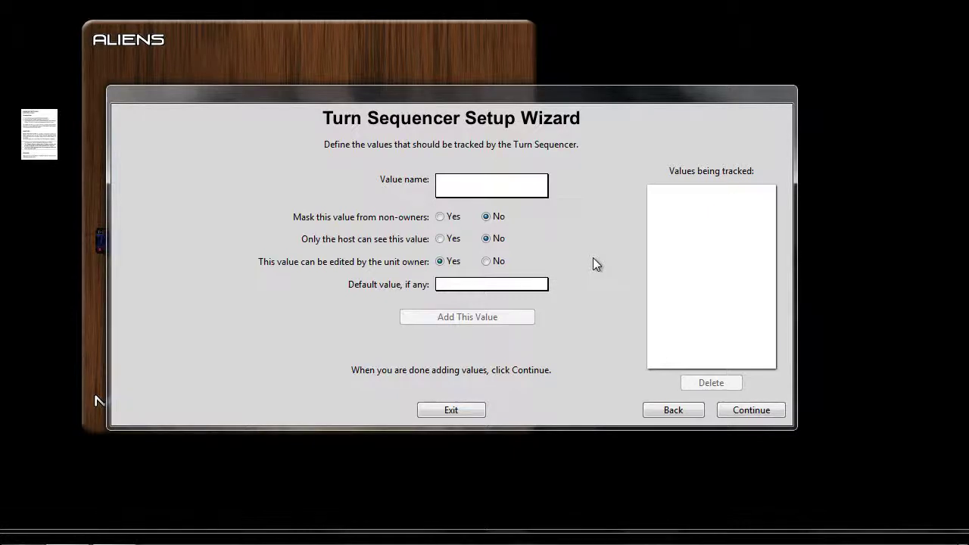
# Add Team and Sequence as the values tracked by the Turn Sequencer, keeping the default masking and editing options
pyautogui.write('Team')
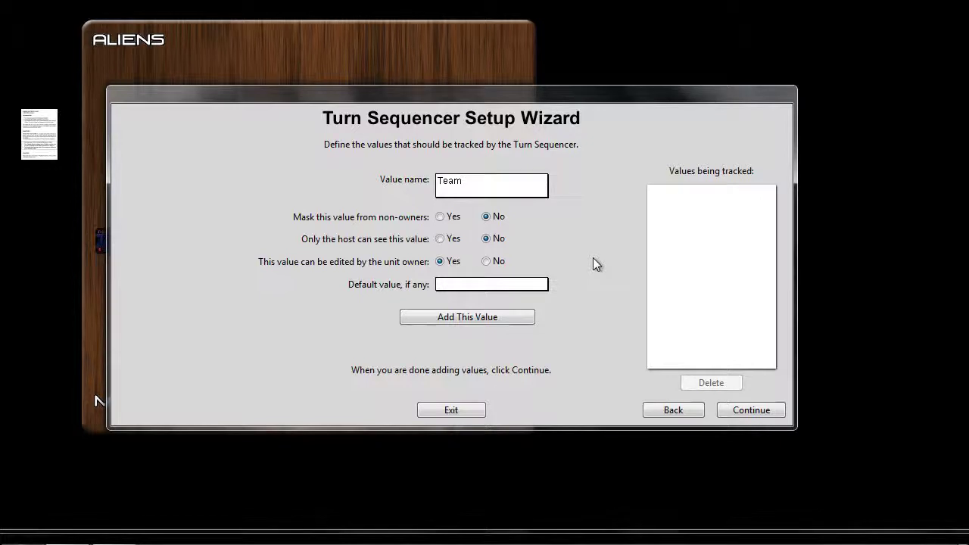
pyautogui.click(514, 320)
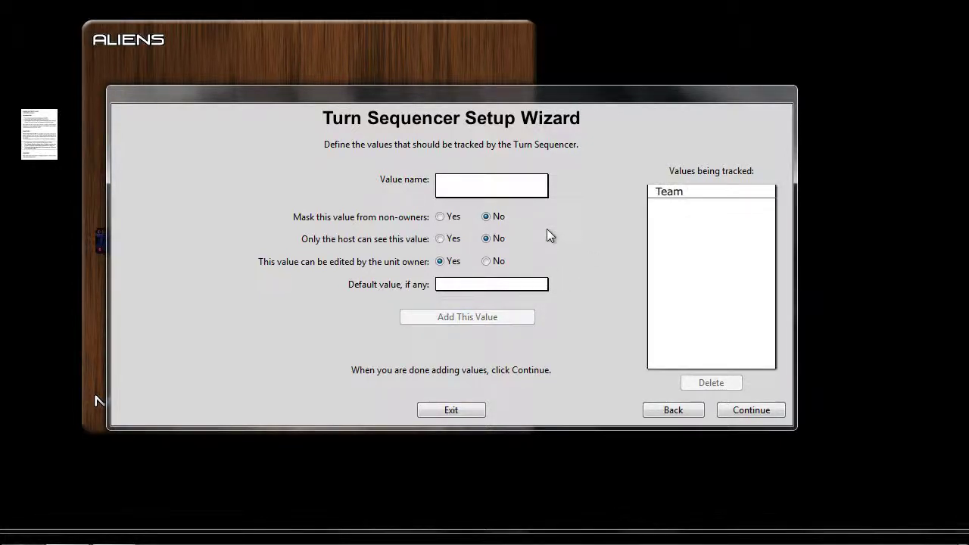
pyautogui.write('Sequ')
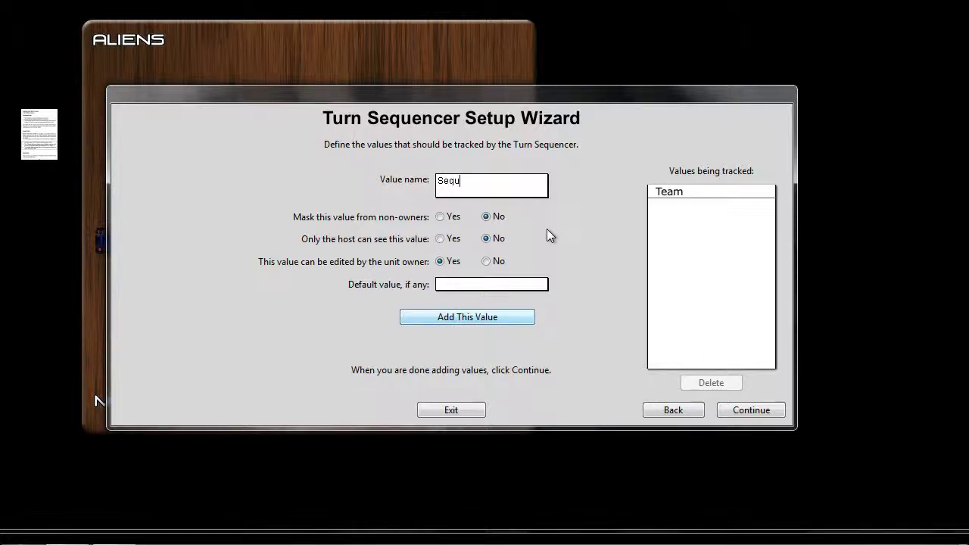
pyautogui.write('ence')
pyautogui.click(506, 319)
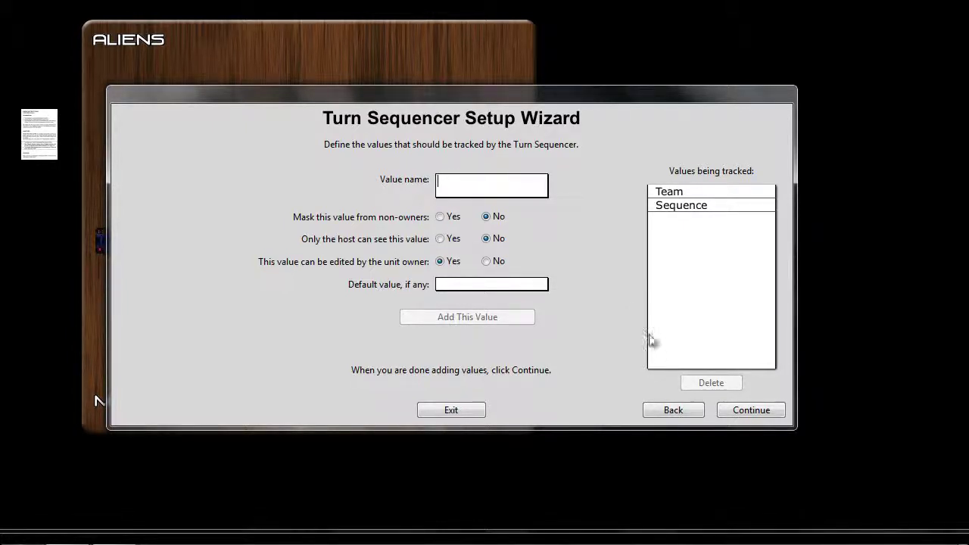
pyautogui.click(733, 409)
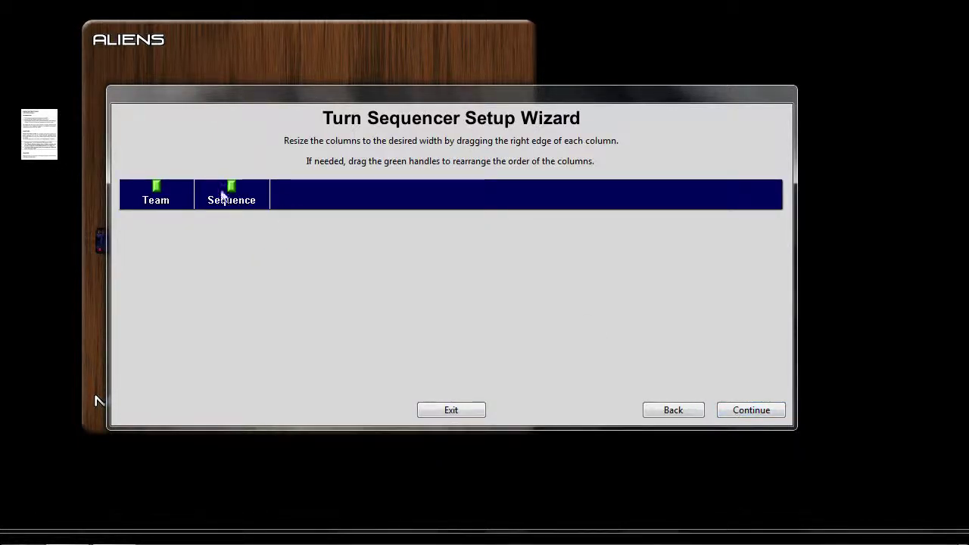
# Narrow the Team and Sequence columns to fit their headings and accept the column layout
pyautogui.moveTo(194, 184); pyautogui.dragTo(170, 185)
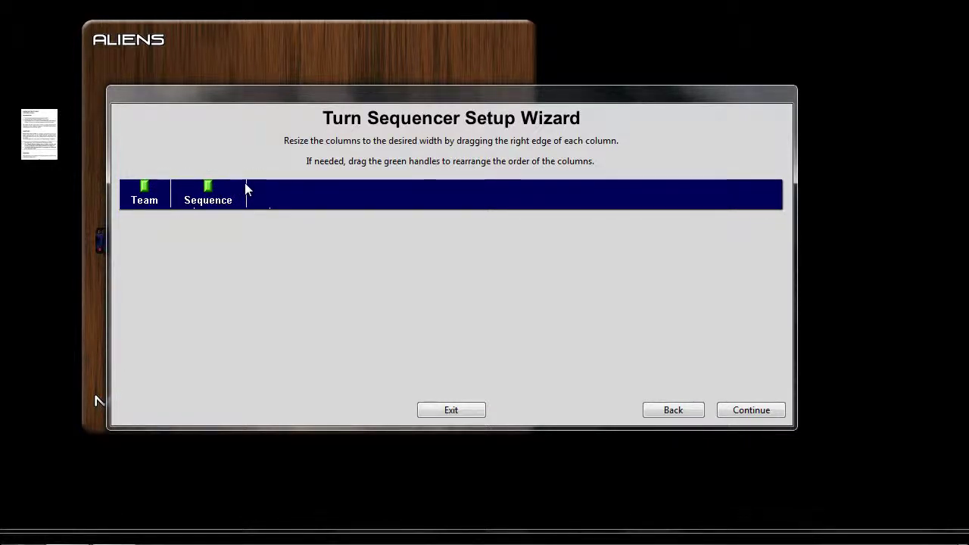
pyautogui.moveTo(246, 184); pyautogui.dragTo(231, 185)
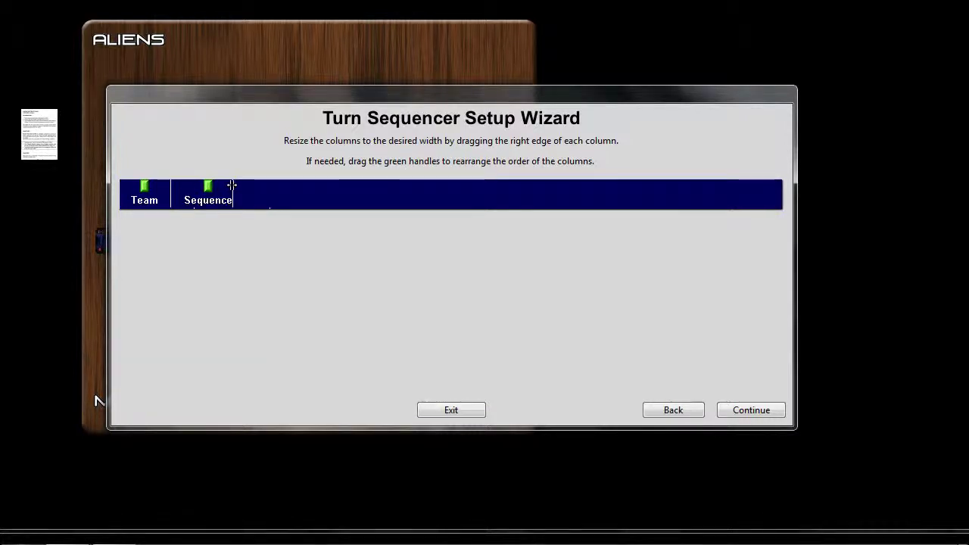
pyautogui.click(740, 417)
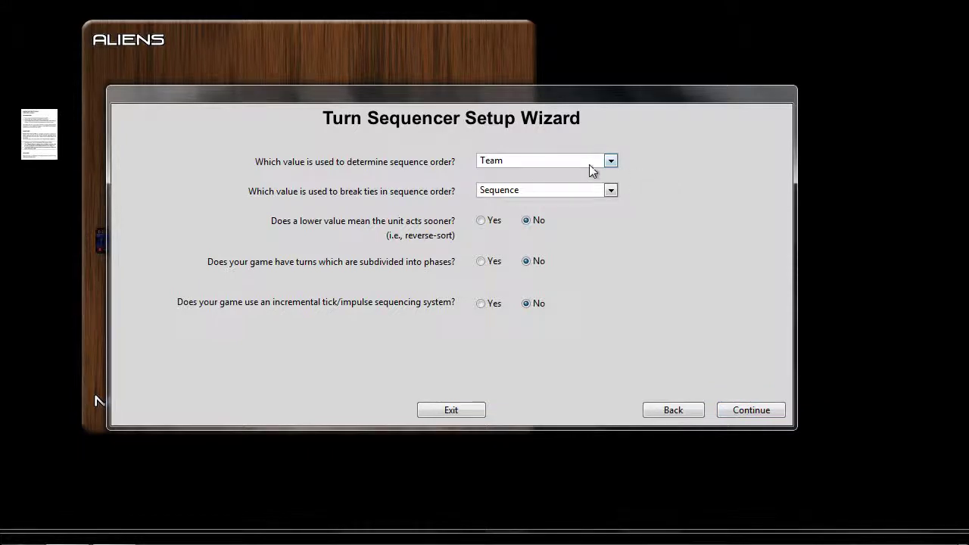
# Keep Team for sequence order and Sequence for breaking ties, and subdivide the turns into phases
pyautogui.click(610, 191)
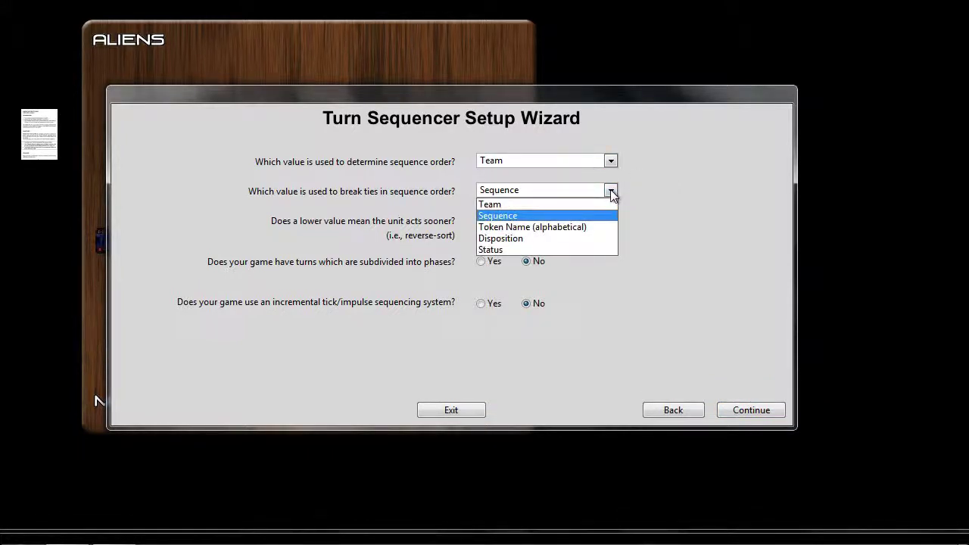
pyautogui.click(611, 191)
pyautogui.click(612, 162)
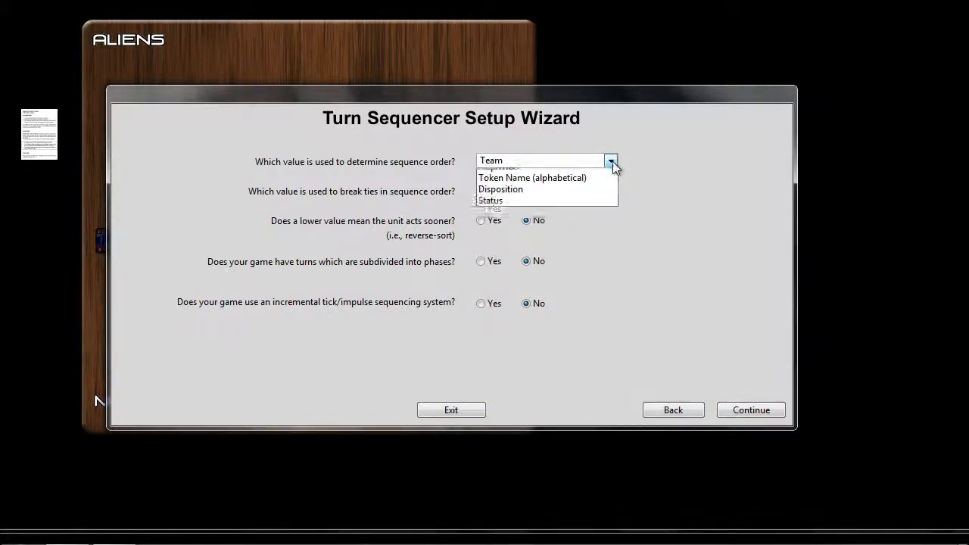
pyautogui.click(612, 162)
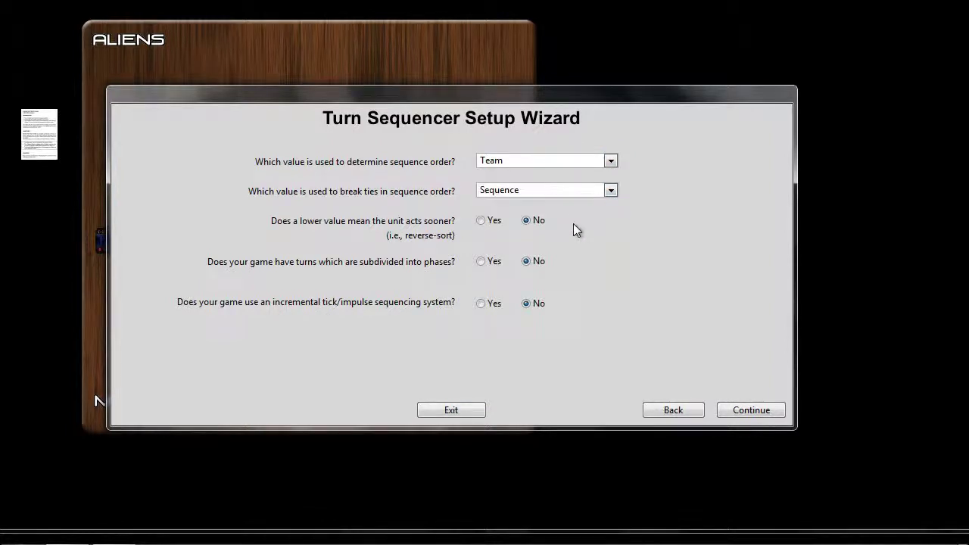
pyautogui.click(482, 262)
pyautogui.click(752, 410)
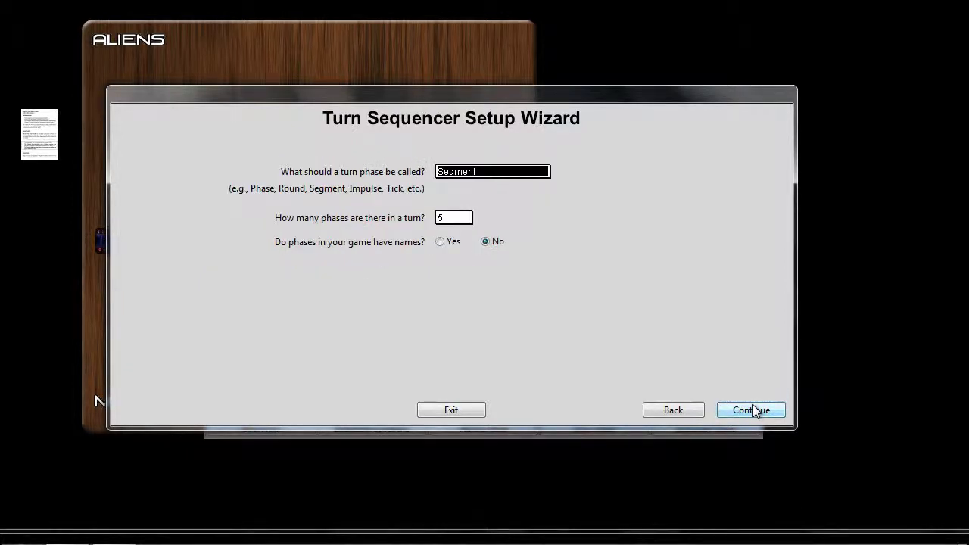
# Call a turn phase Phase, set six phases per turn and enable phase names
pyautogui.write('Phase')
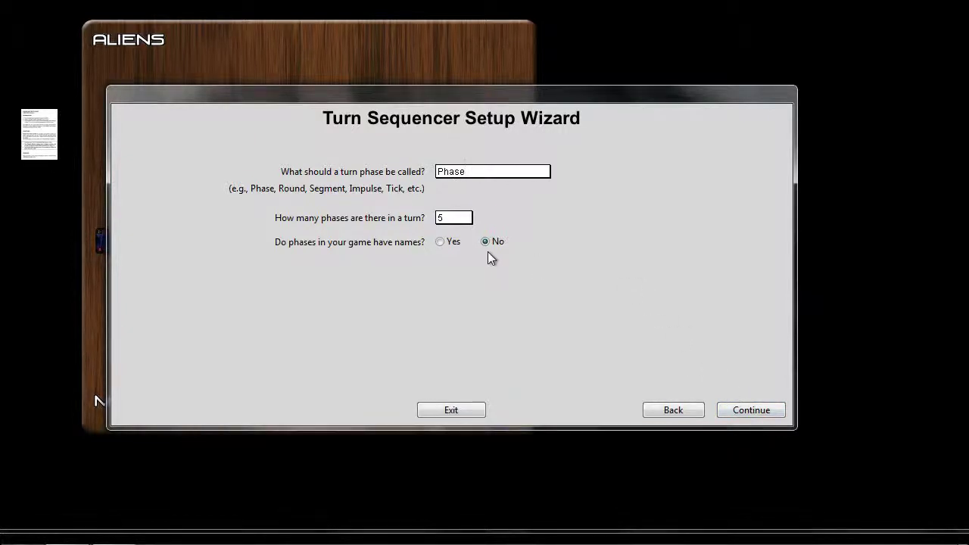
pyautogui.press('Tab')
pyautogui.write('6')
pyautogui.click(440, 242)
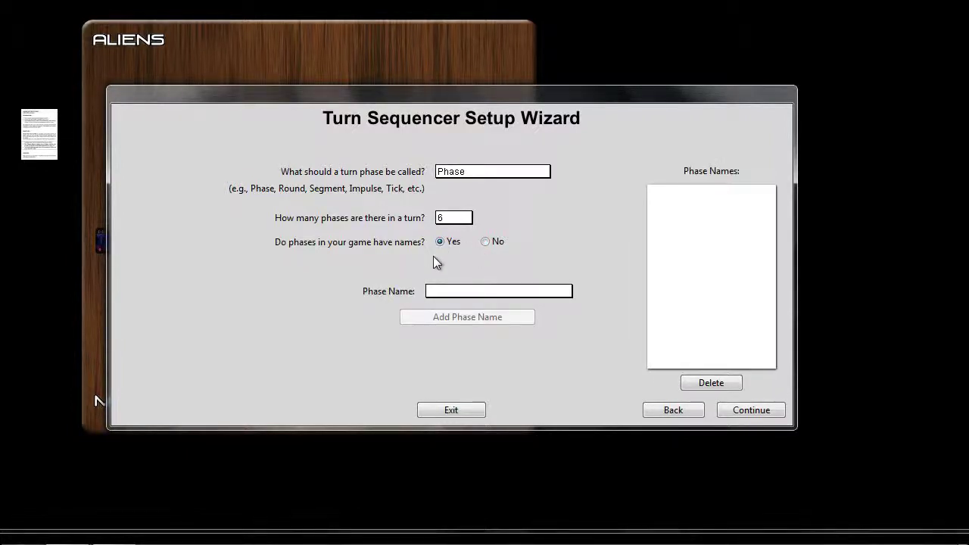
# Add Advance Turn Marker as the first phase name
pyautogui.click(465, 290)
pyautogui.write('Ad')
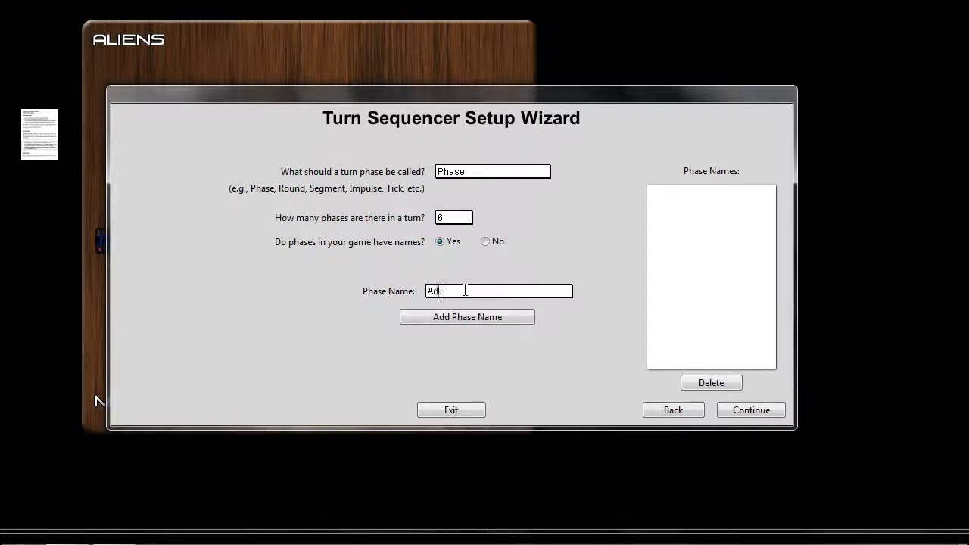
pyautogui.write('vance Turn Marker')
pyautogui.click(476, 316)
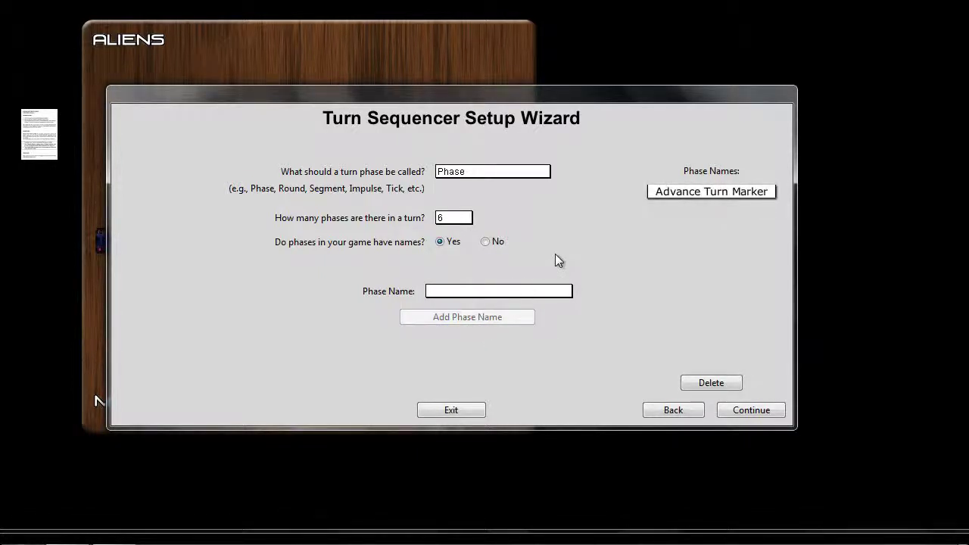
# Add a second phase named Draw Cards (Marines)
pyautogui.write('Draw')
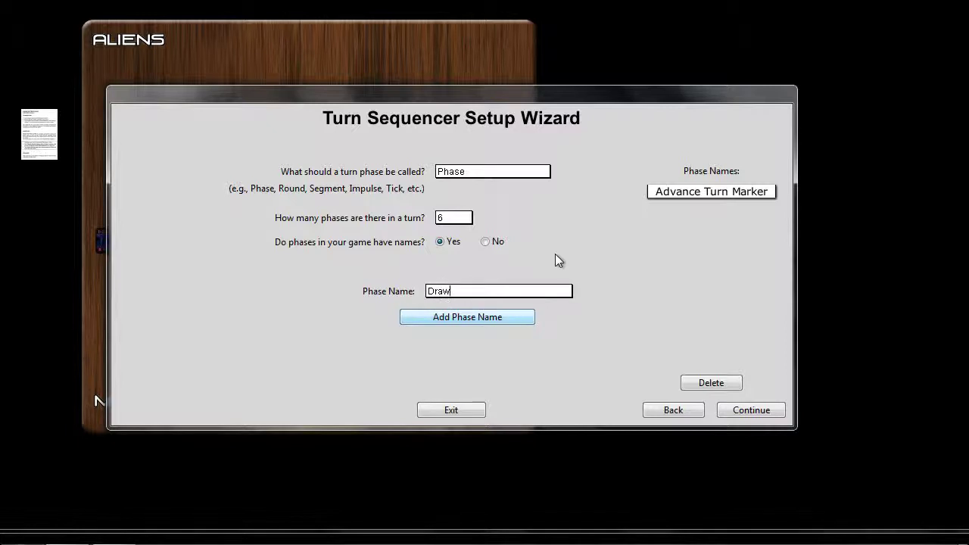
pyautogui.write(' Cards')
pyautogui.write(' (Mai')
pyautogui.write('ines')
pyautogui.write(')')
pyautogui.click(512, 318)
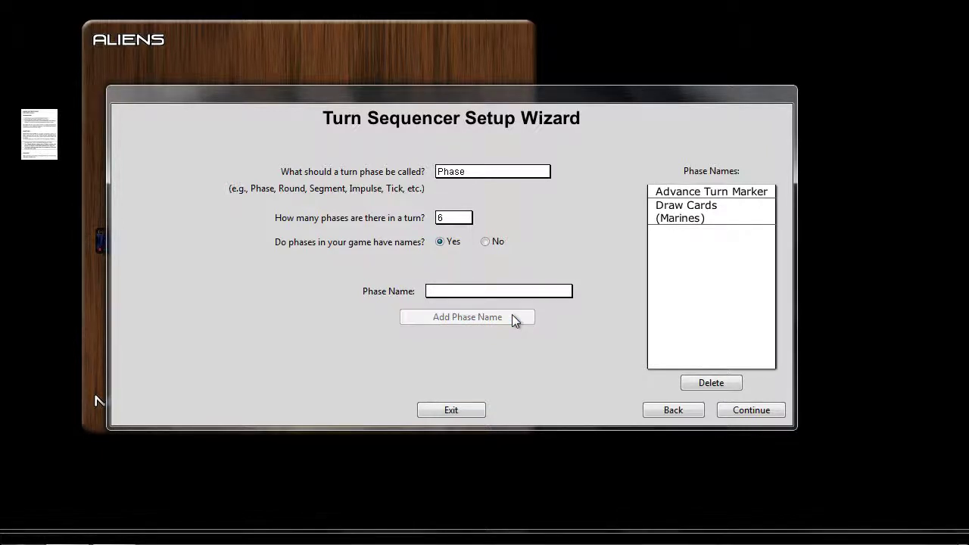
# Add a third phase named Play Cards (Marines)
pyautogui.write('Play Card')
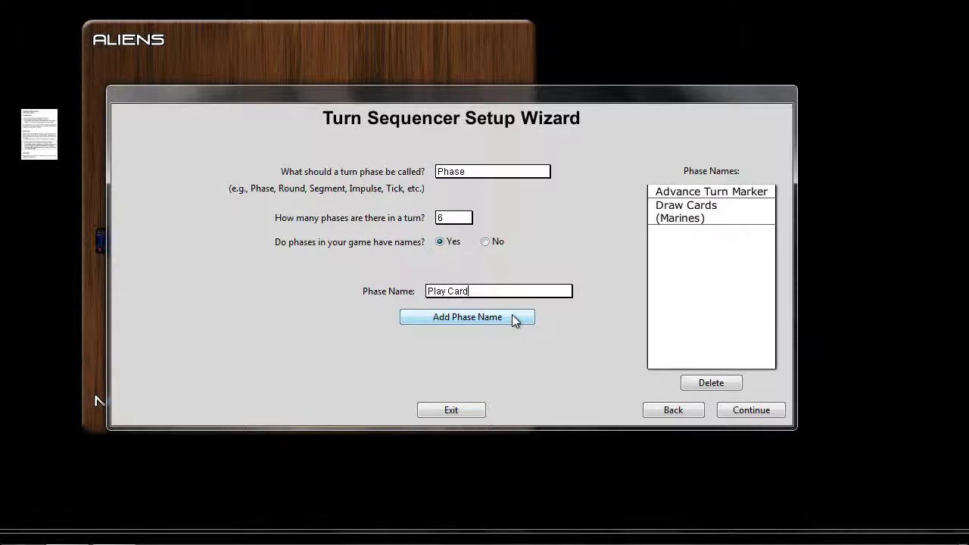
pyautogui.write('s (Marines')
pyautogui.click(512, 317)
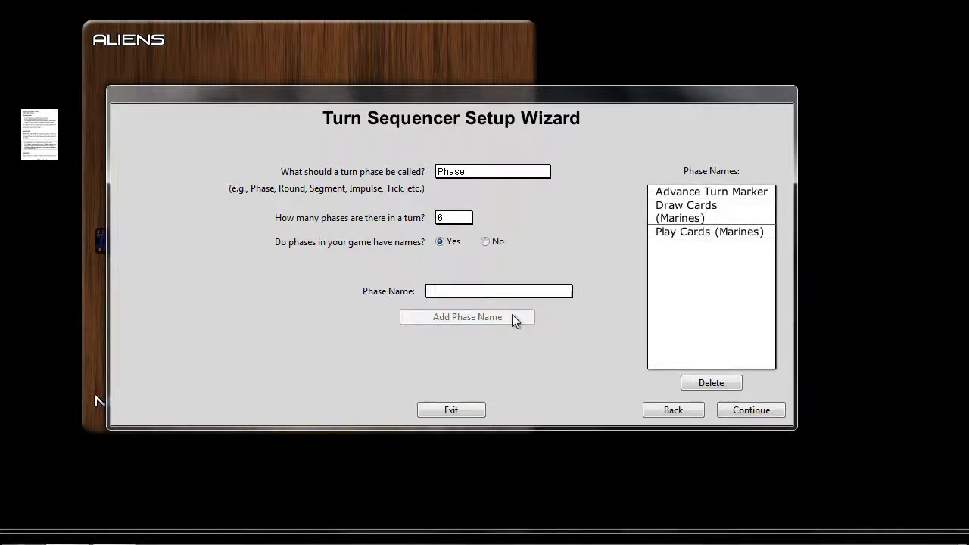
# Add a fourth phase named Draw Cards (Aliens)
pyautogui.write('D')
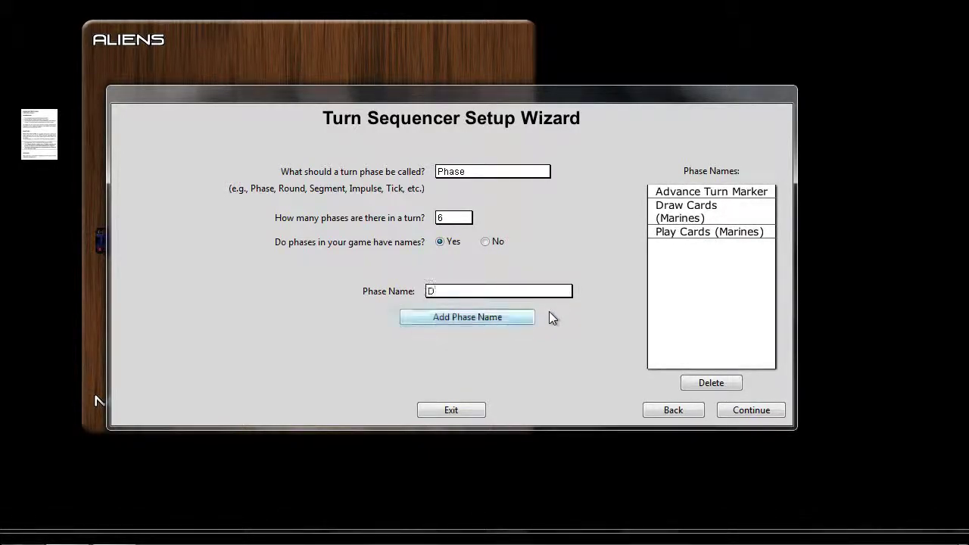
pyautogui.write('raw ca')
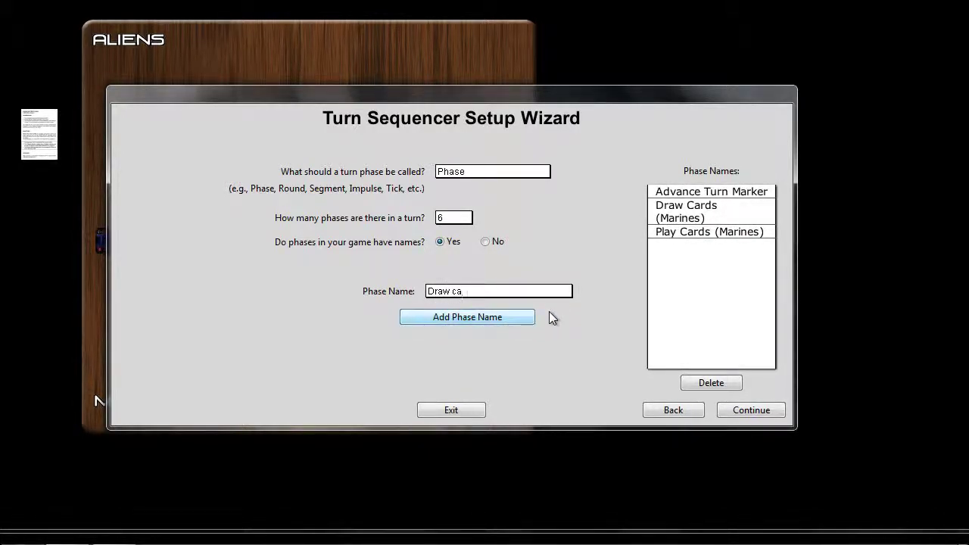
pyautogui.press('BackSpace')
pyautogui.press('BackSpace')
pyautogui.write('Cards (')
pyautogui.write('liens)')
pyautogui.click(501, 318)
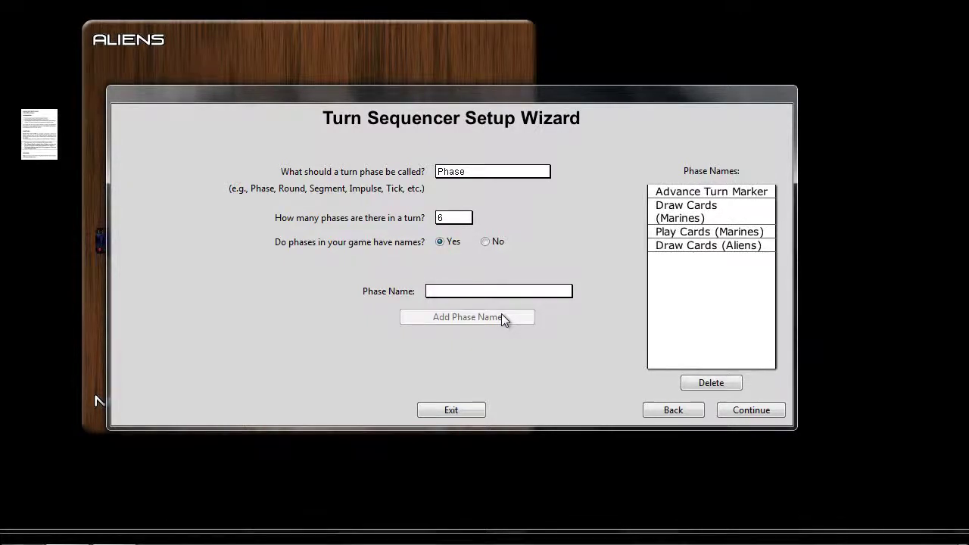
# Add a fifth phase named Play Cards (Aliens)
pyautogui.write('D')
pyautogui.press('BackSpace')
pyautogui.write('Play C')
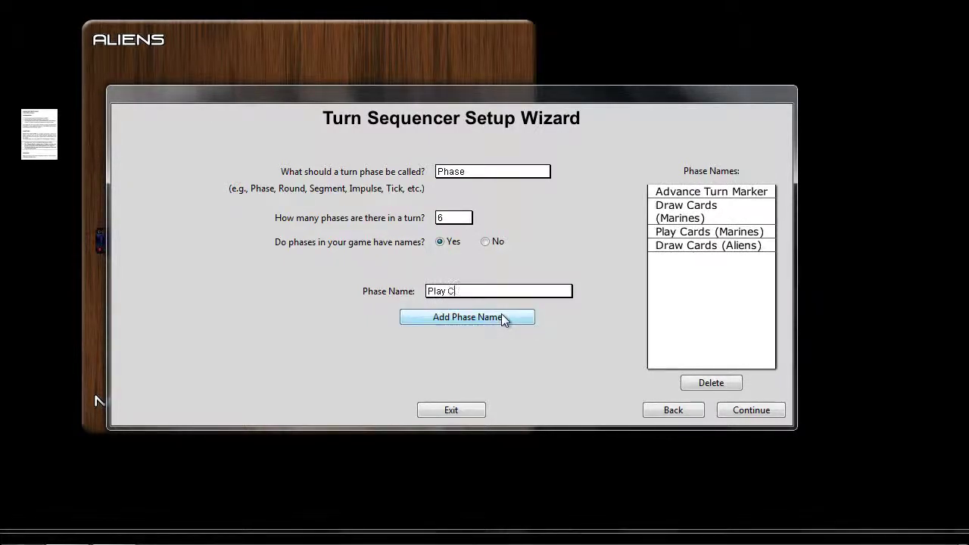
pyautogui.write('ards (Aliens')
pyautogui.click(501, 317)
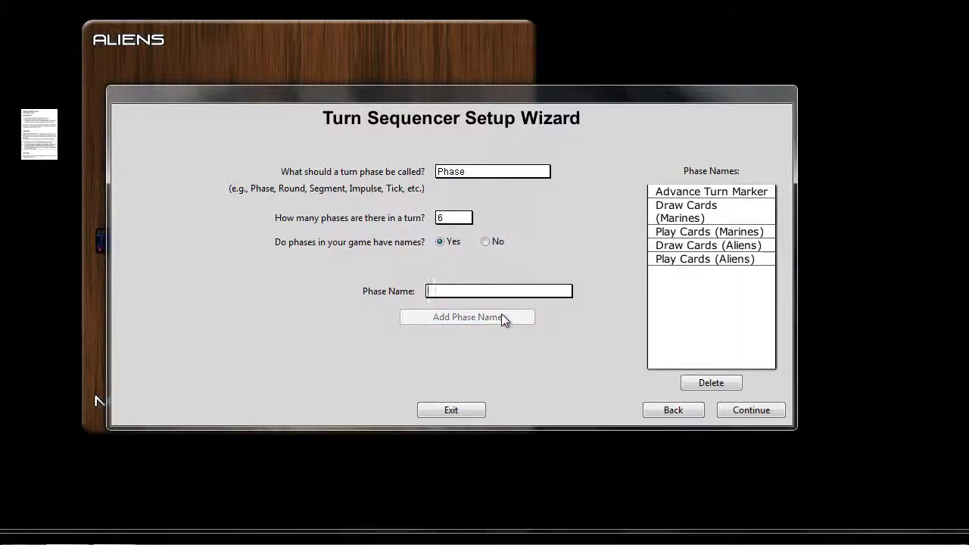
# Add a sixth phase named Attack (Aliens) and proceed to the unit phase assignment
pyautogui.write('Atta')
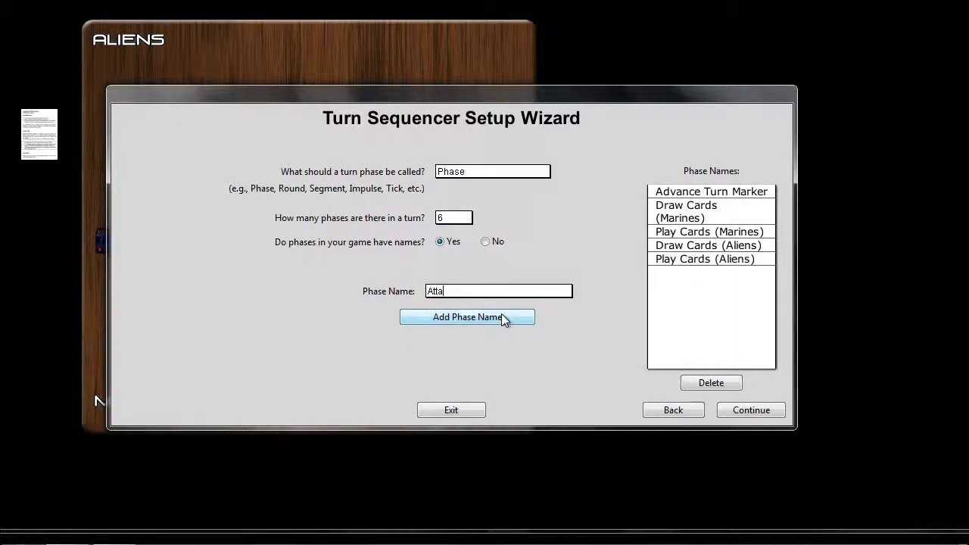
pyautogui.write('ck (Aliens)')
pyautogui.click(501, 315)
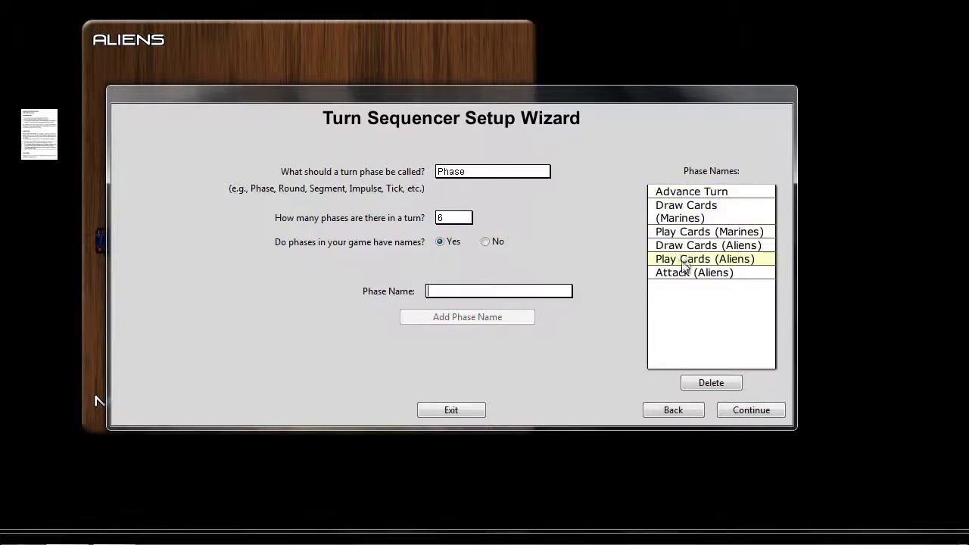
pyautogui.click(750, 413)
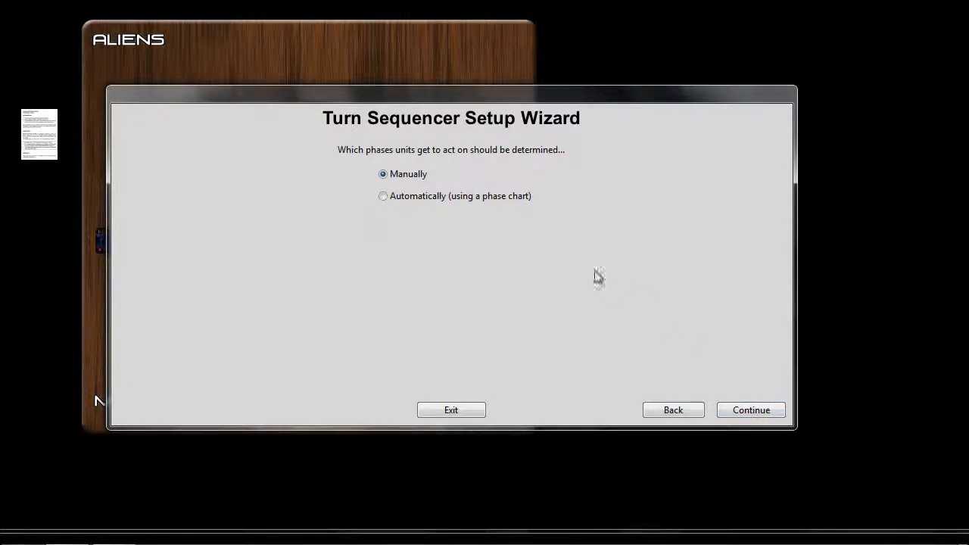
# Have acting phases determined automatically by a phase chart, and add a row letting team Marines act on phase 1
pyautogui.click(435, 195)
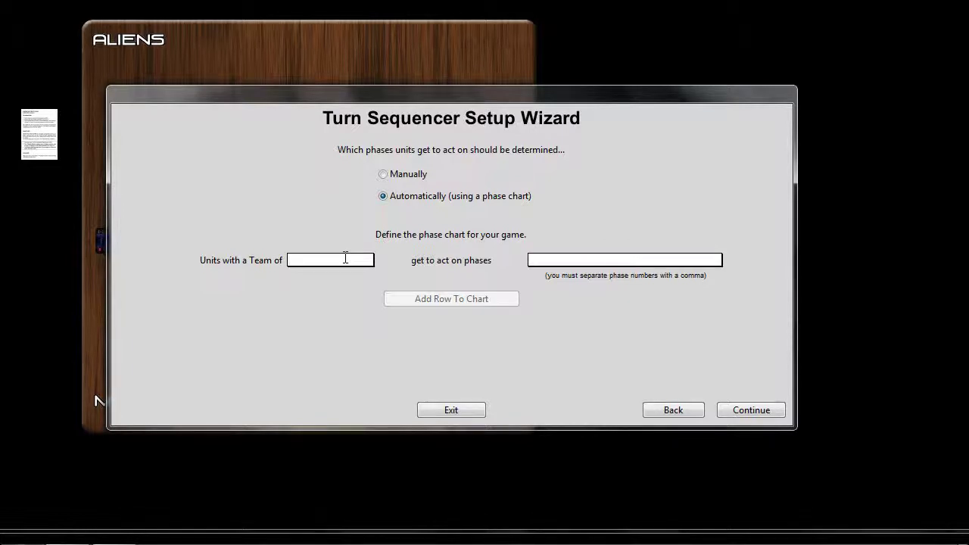
pyautogui.write('Mari')
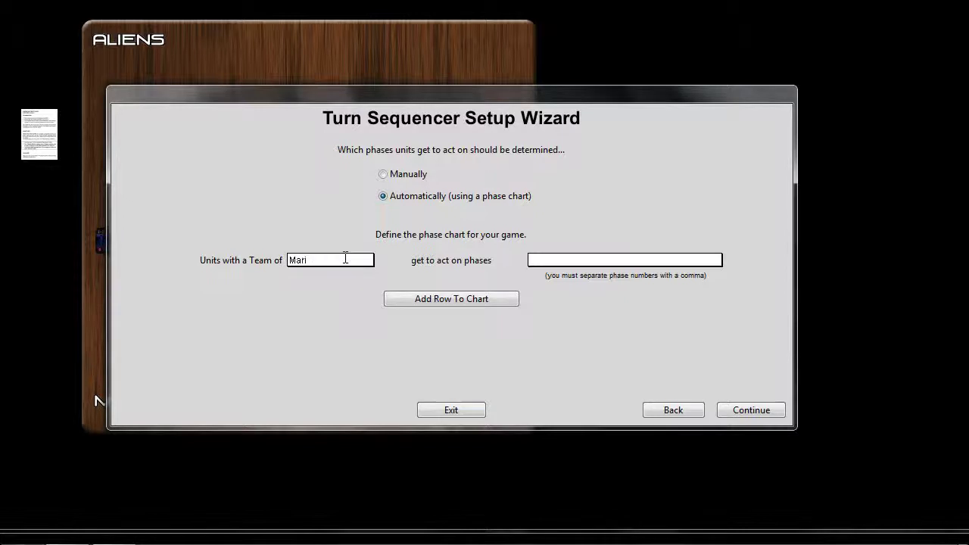
pyautogui.write('nes')
pyautogui.click(573, 260)
pyautogui.click(492, 299)
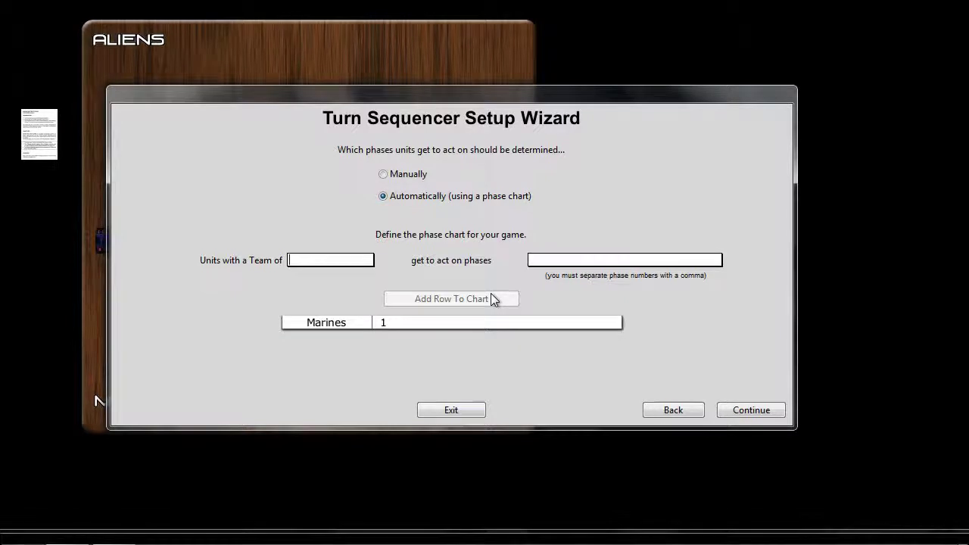
# Add a phase chart row letting team Aliens act on phase 2, and continue to naming the settings
pyautogui.write('Alie')
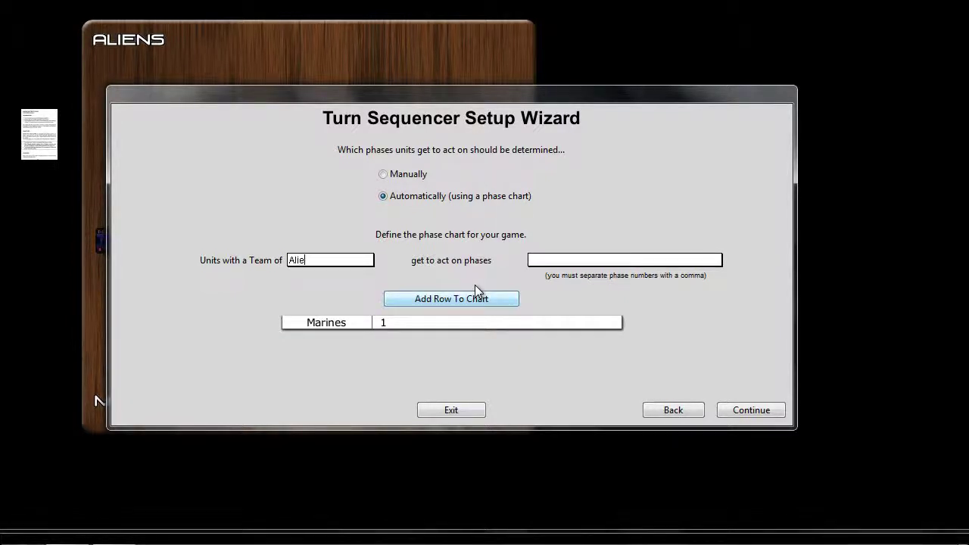
pyautogui.write('ns')
pyautogui.press('Tab')
pyautogui.write('2')
pyautogui.click(476, 292)
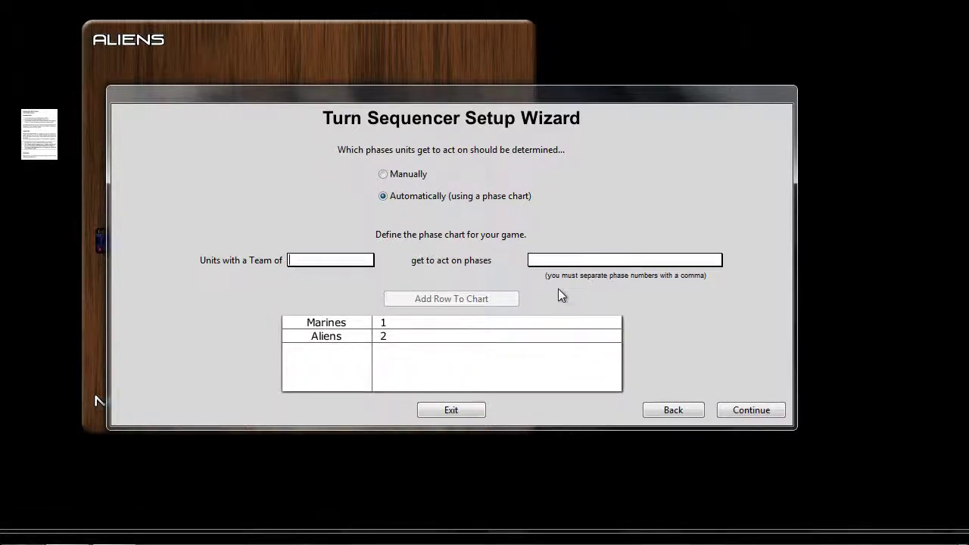
pyautogui.click(738, 410)
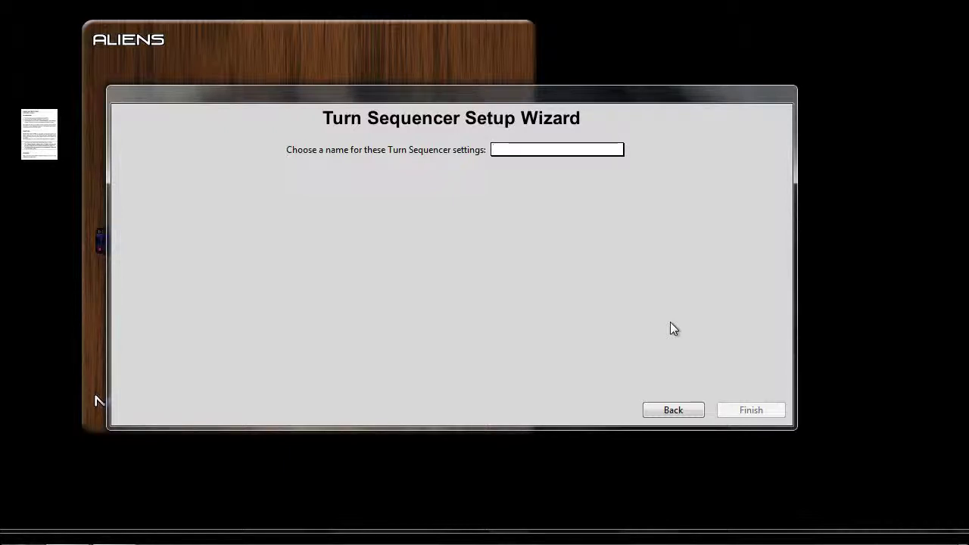
# Name the Turn Sequencer settings Aliens TTIW and finish the setup wizard
pyautogui.write('Aliens')
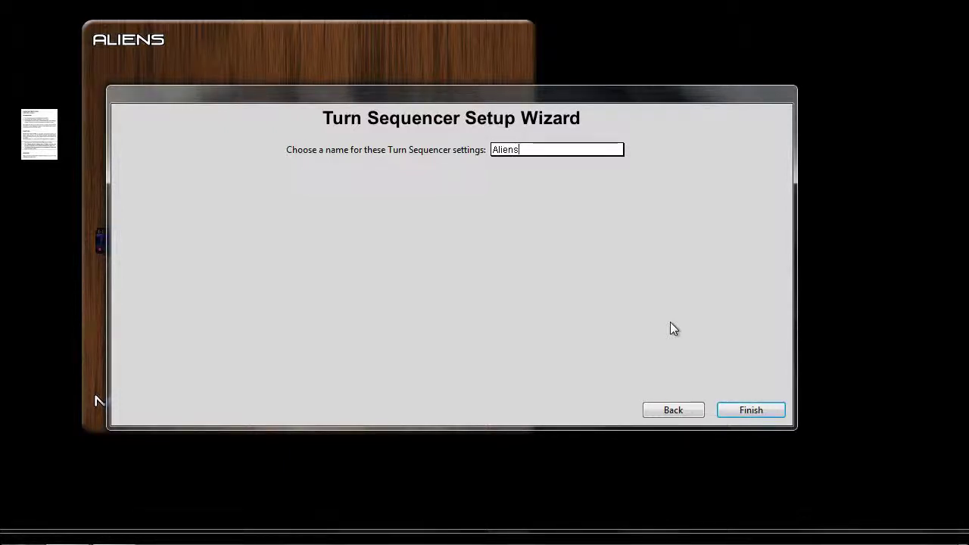
pyautogui.write(' TTIW')
pyautogui.click(750, 410)
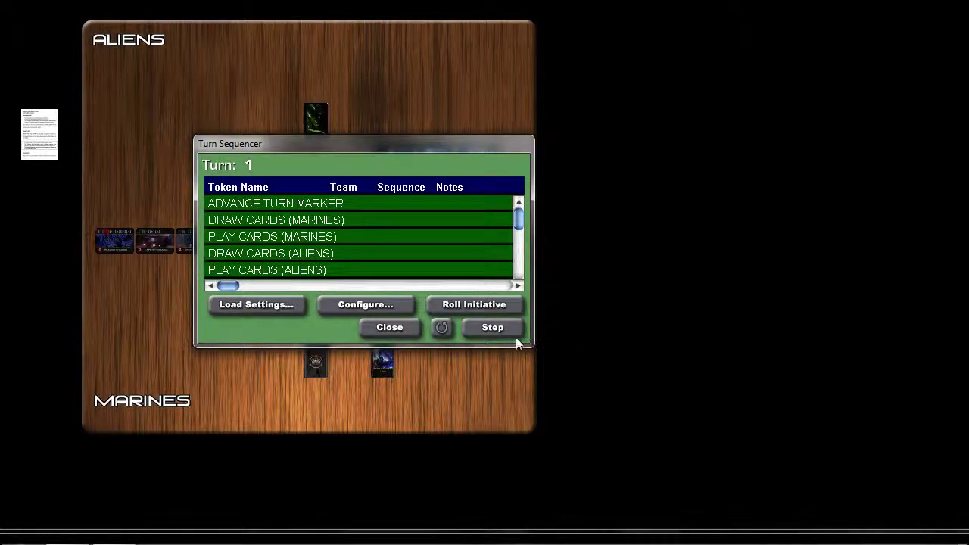
# Enlarge the Turn Sequencer window to show all six phases and move it away from the location cards
pyautogui.moveTo(530, 345); pyautogui.dragTo(617, 392)
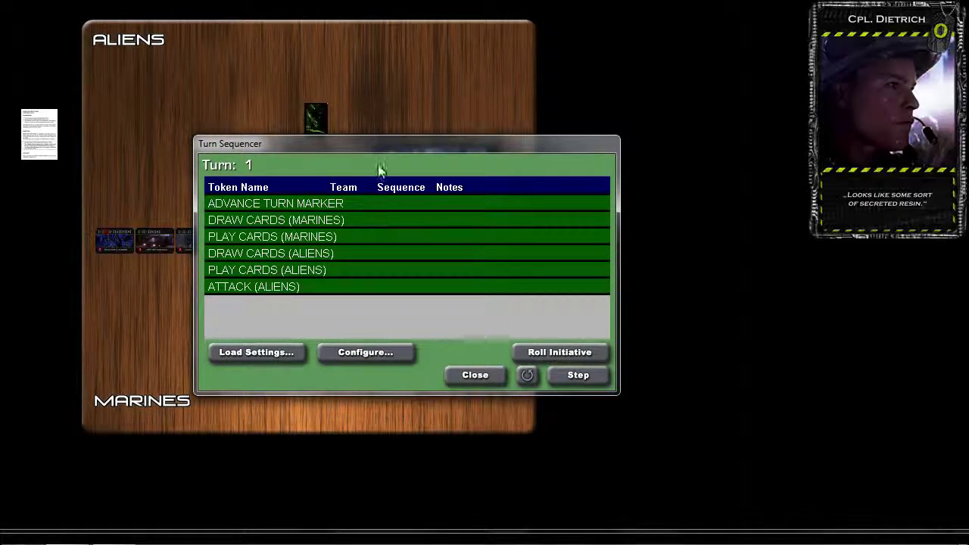
pyautogui.moveTo(377, 144); pyautogui.dragTo(637, 117)
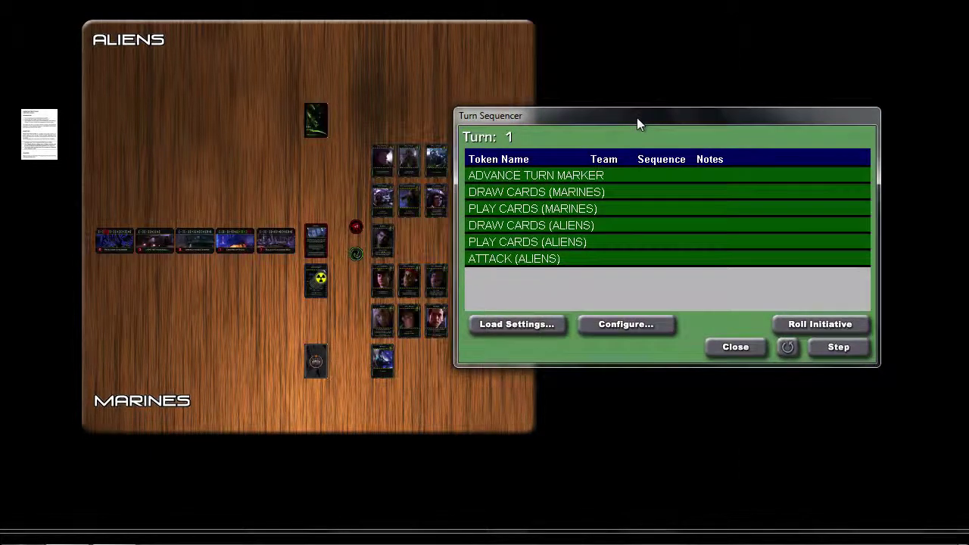
# Step through all six phases of turn 1 to try the sequence, and reset the sequencer to turn 1
pyautogui.click(850, 347)
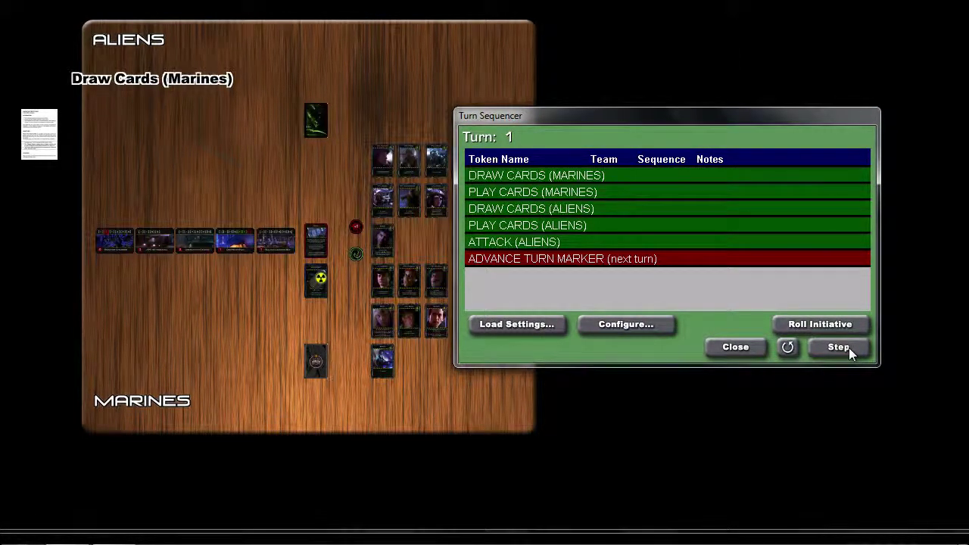
pyautogui.click(849, 347)
pyautogui.click(849, 348)
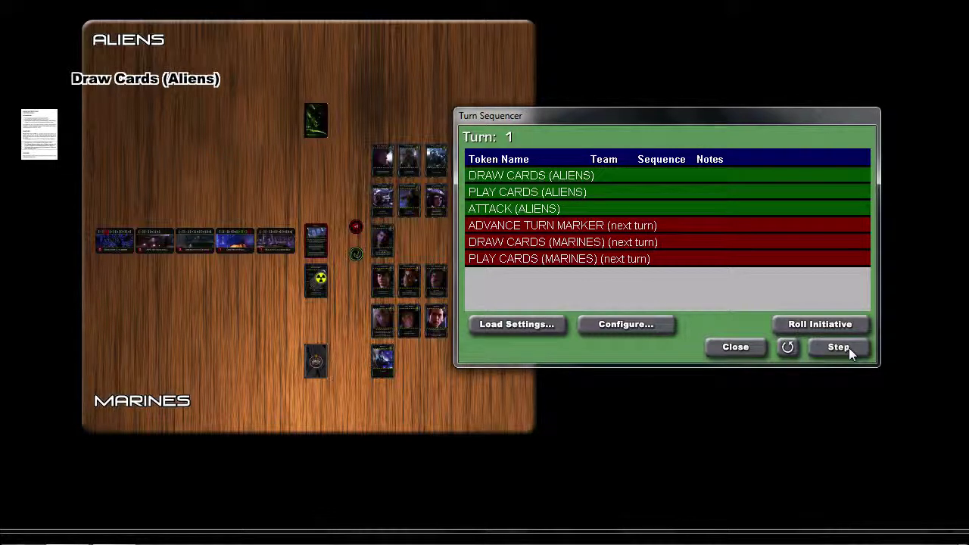
pyautogui.click(848, 347)
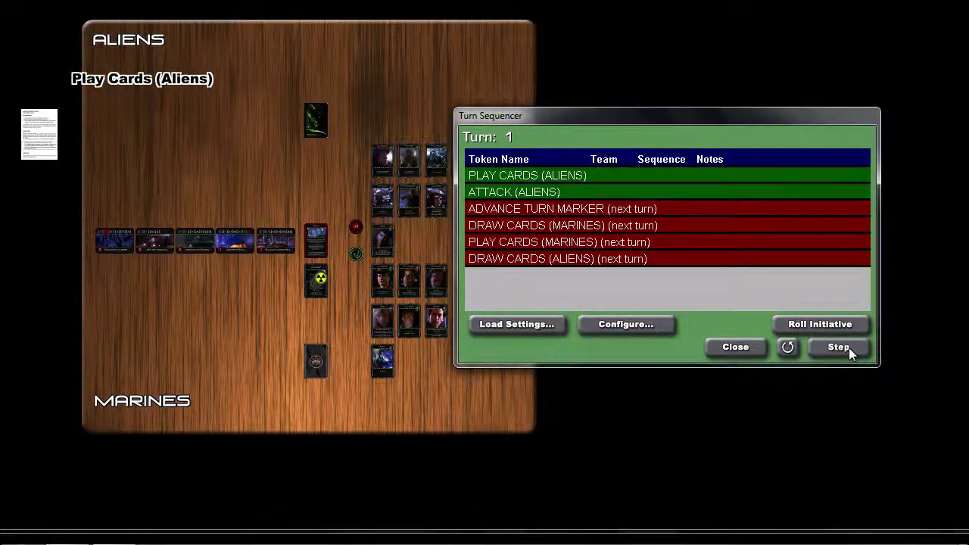
pyautogui.click(848, 348)
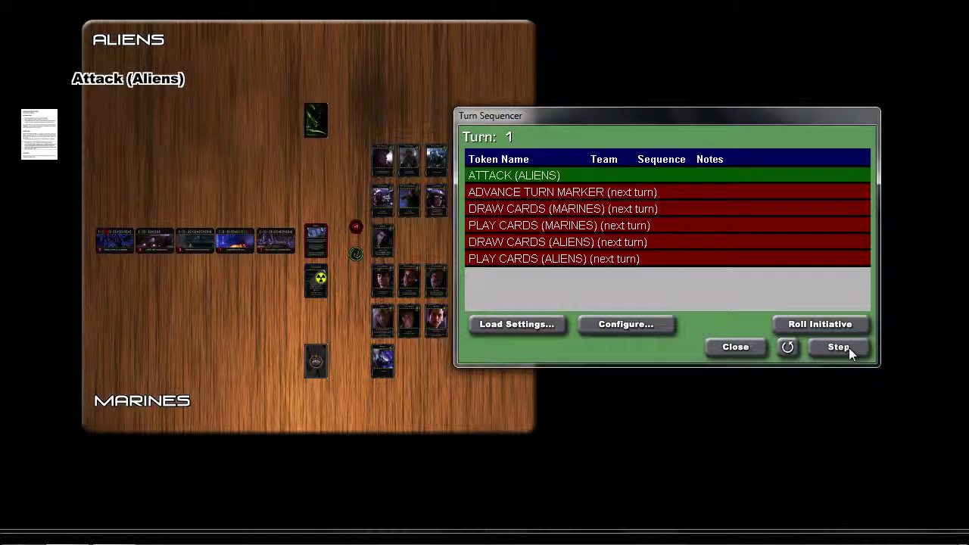
pyautogui.click(849, 347)
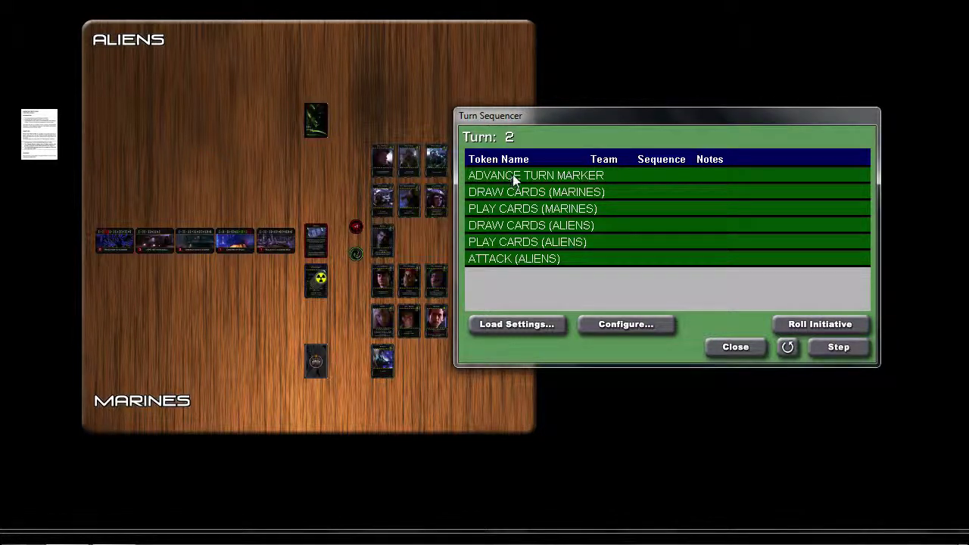
pyautogui.click(479, 140)
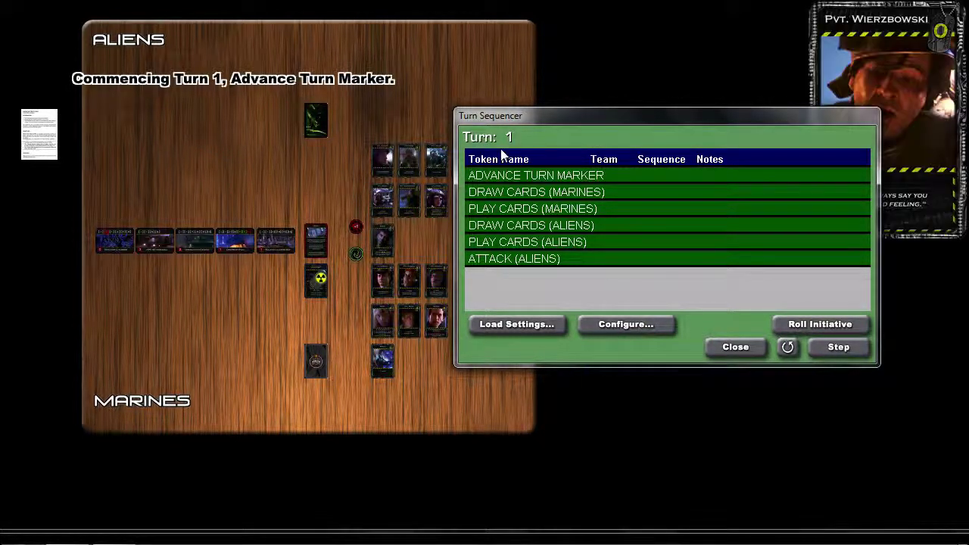
# Close the Turn Sequencer and save the game under the file name Aliens TTIW
pyautogui.click(735, 346)
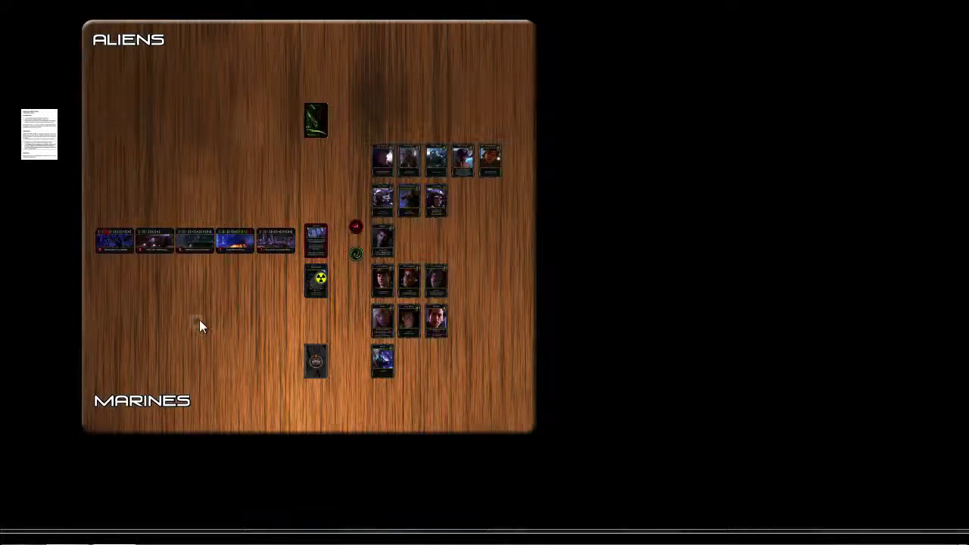
pyautogui.hotkey('ctrl', 's')
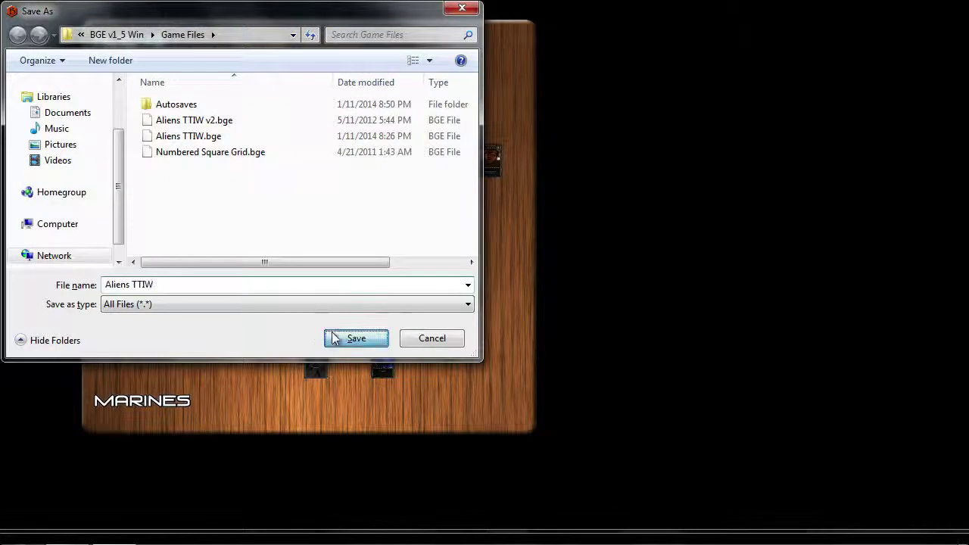
pyautogui.click(354, 338)
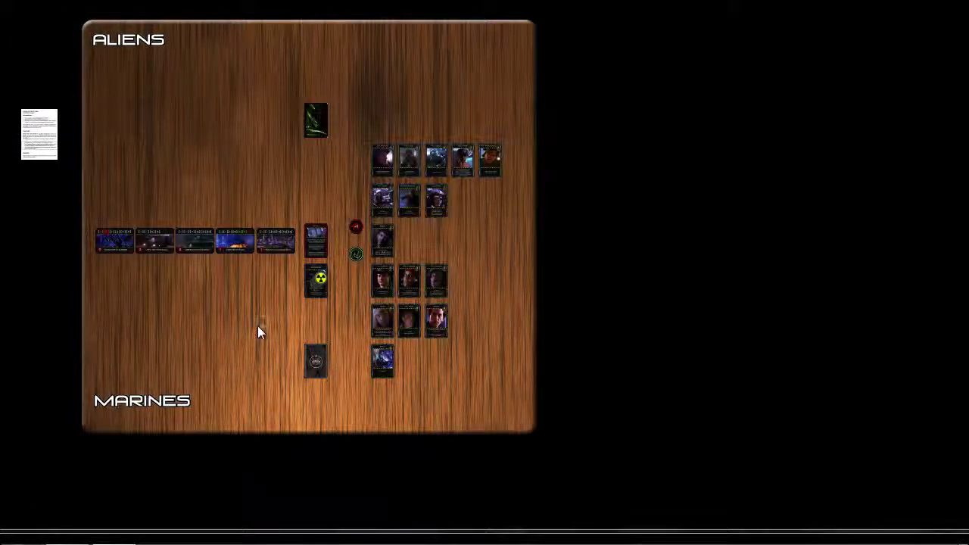
# Measure a range and a move from the single character card in the middle row
pyautogui.rightClick(384, 243)
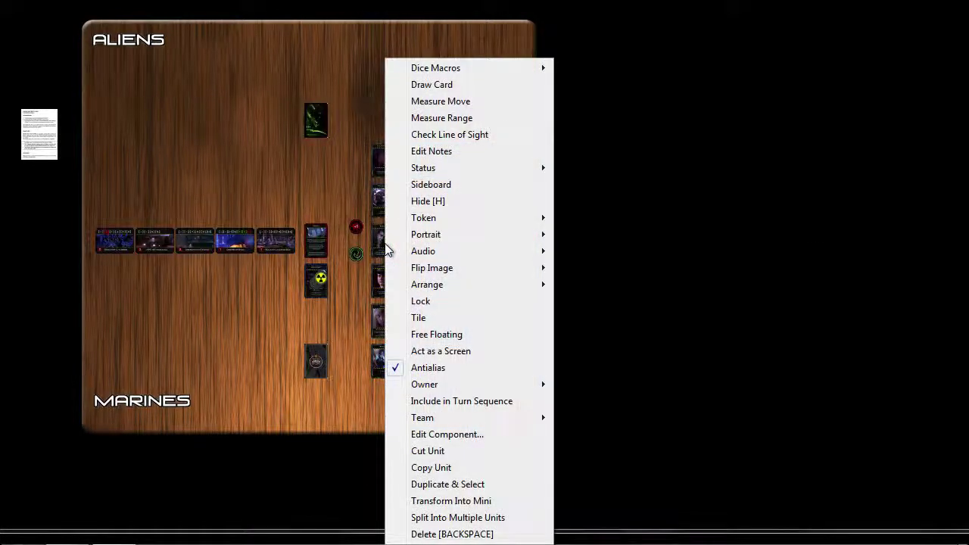
pyautogui.click(439, 118)
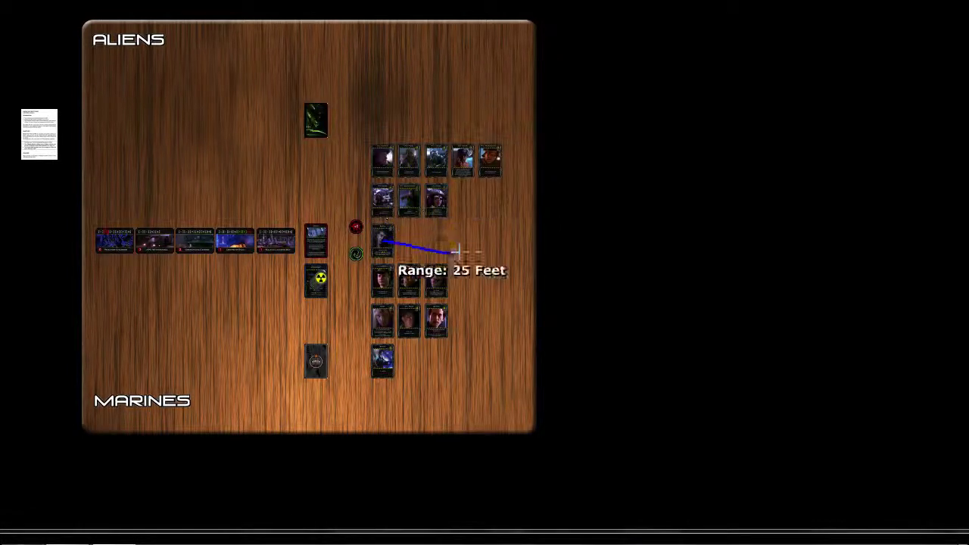
pyautogui.click(343, 196)
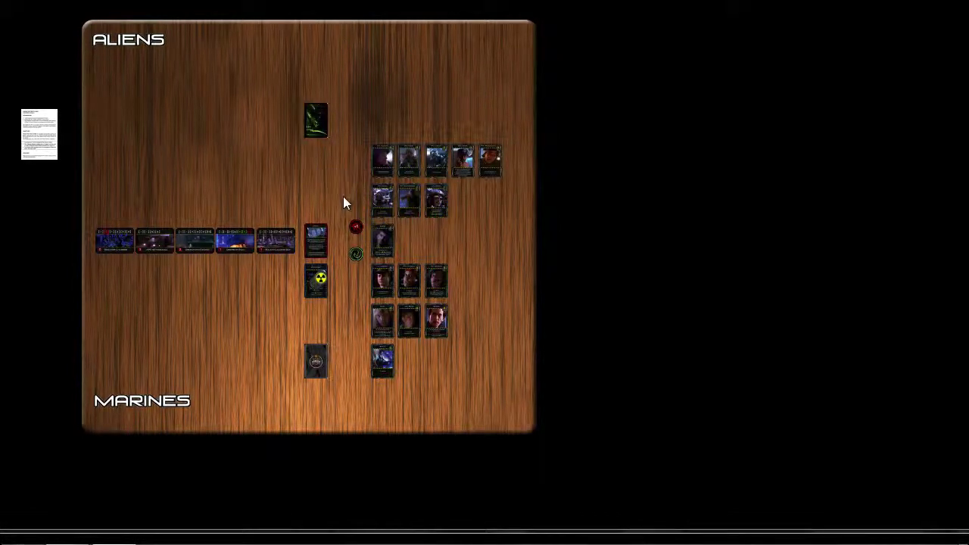
pyautogui.rightClick(385, 237)
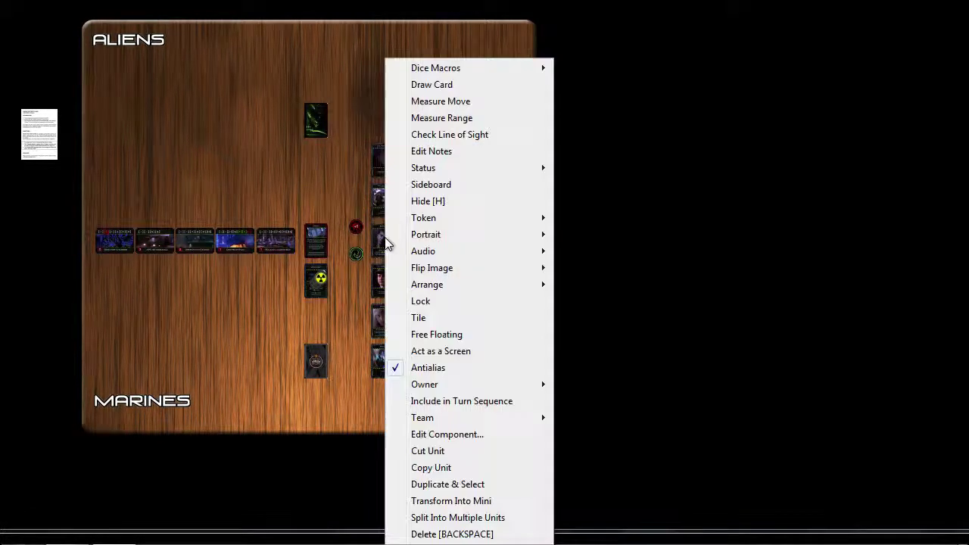
pyautogui.click(434, 105)
pyautogui.moveTo(386, 236)
pyautogui.mouseDown()
pyautogui.moveTo(496, 258)
pyautogui.moveTo(506, 242)
pyautogui.moveTo(384, 240)
pyautogui.mouseUp()
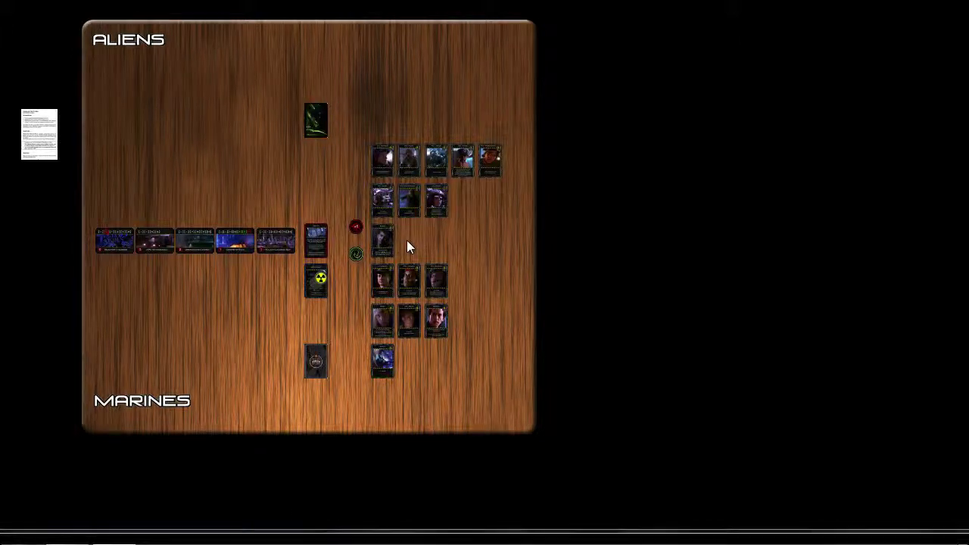
# Review the board settings for the distance one grid cell equals and its available units
pyautogui.rightClick(407, 241)
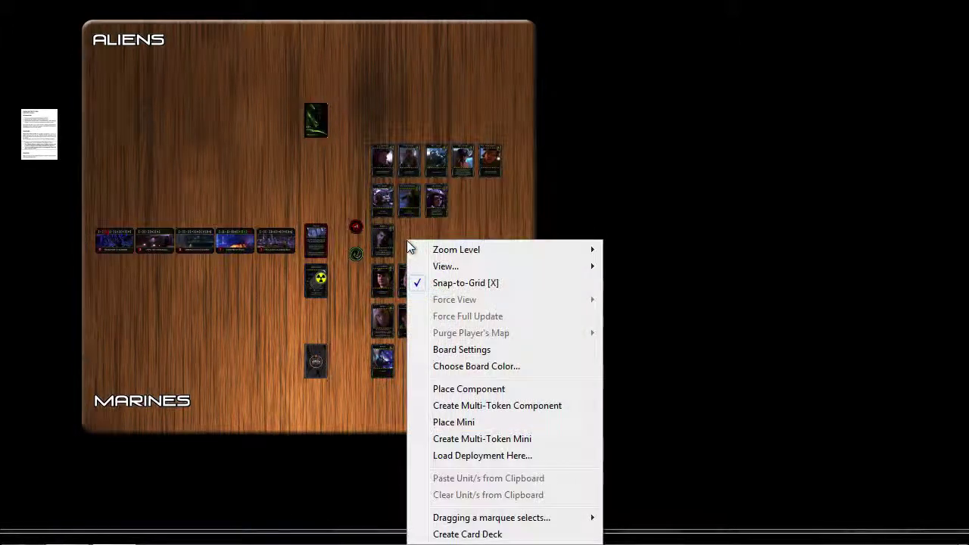
pyautogui.click(457, 350)
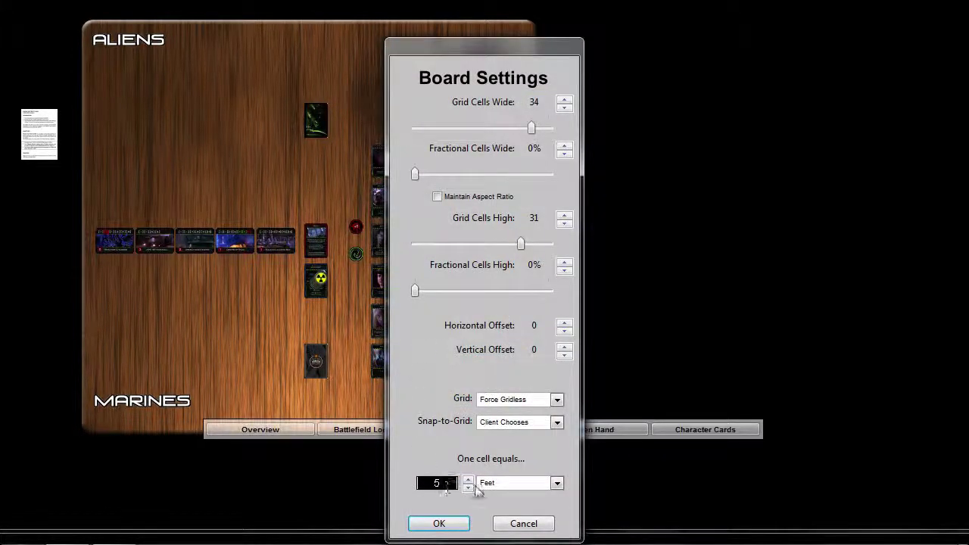
pyautogui.click(557, 482)
pyautogui.click(556, 484)
pyautogui.click(441, 523)
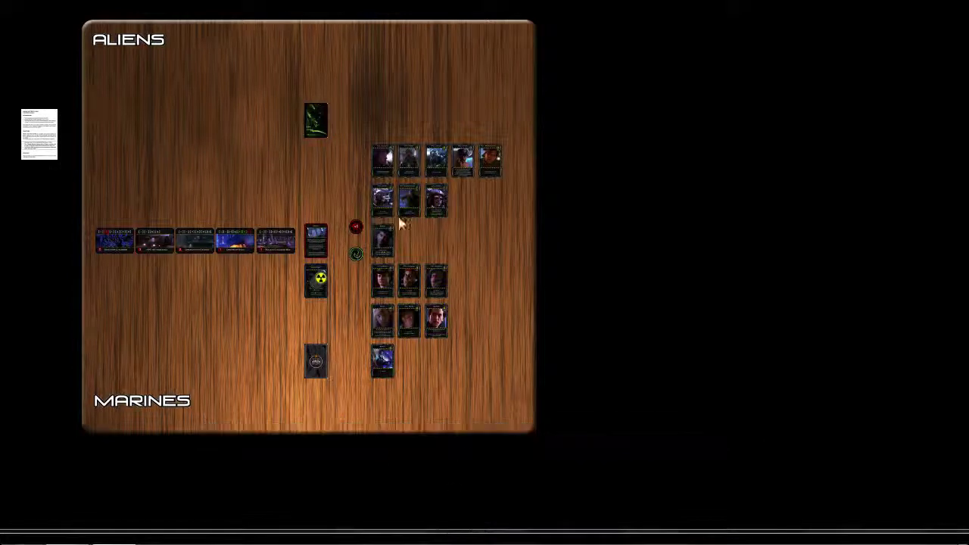
pyautogui.rightClick(381, 240)
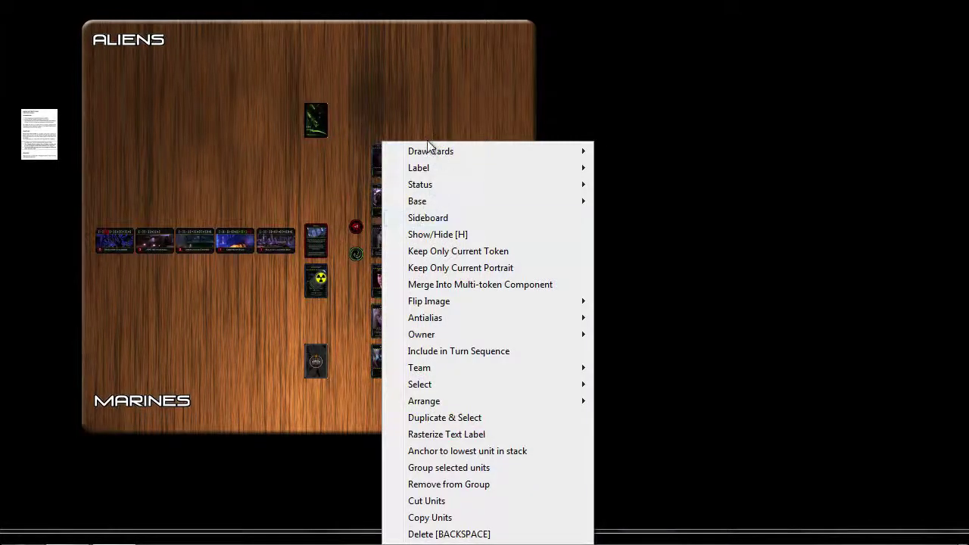
pyautogui.click(332, 188)
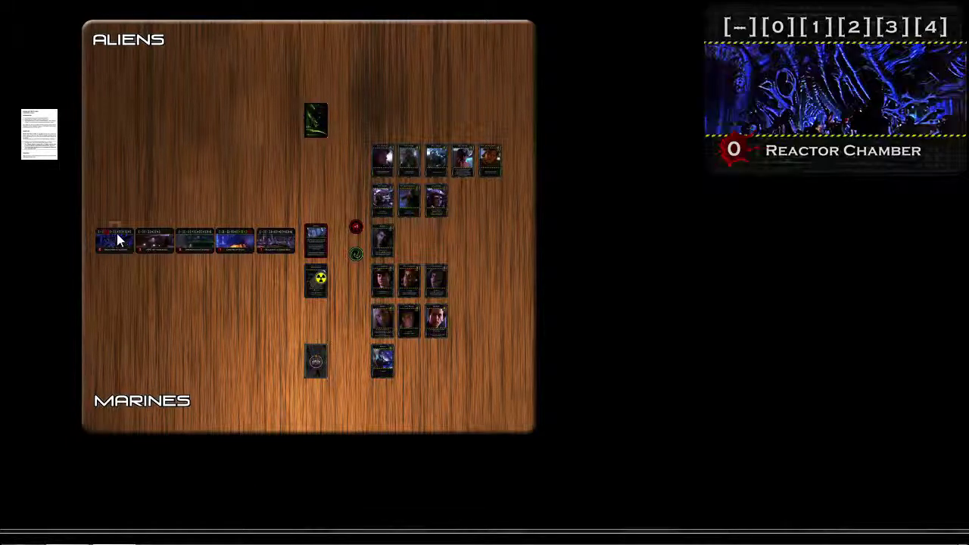
# Lock the five location cards in the Unit Manager: Reactor Chamber, Ops Centre, Dropship Evac, Sulaco Loading Bay and APC Withdrawal
pyautogui.moveTo(116, 240); pyautogui.dragTo(117, 240)
pyautogui.rightClick(117, 235)
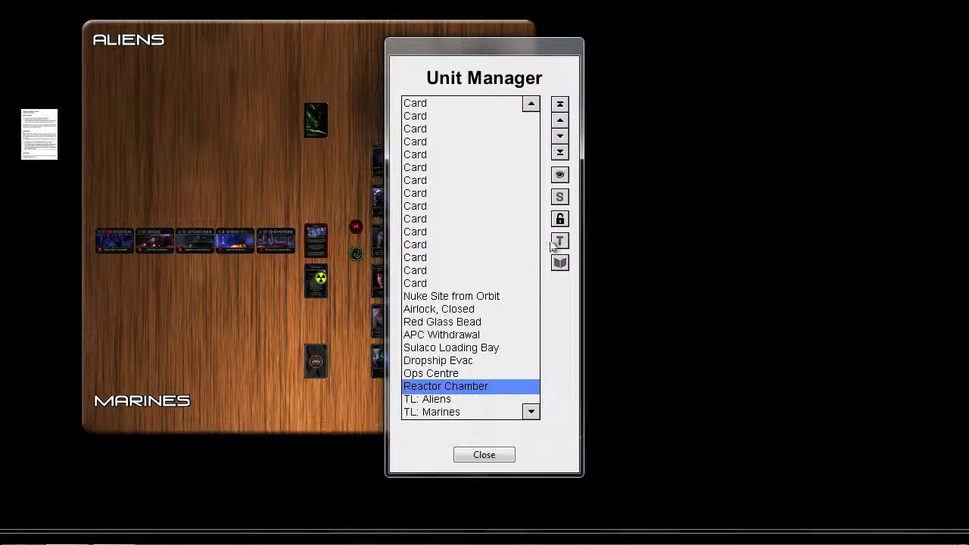
pyautogui.press('Up')
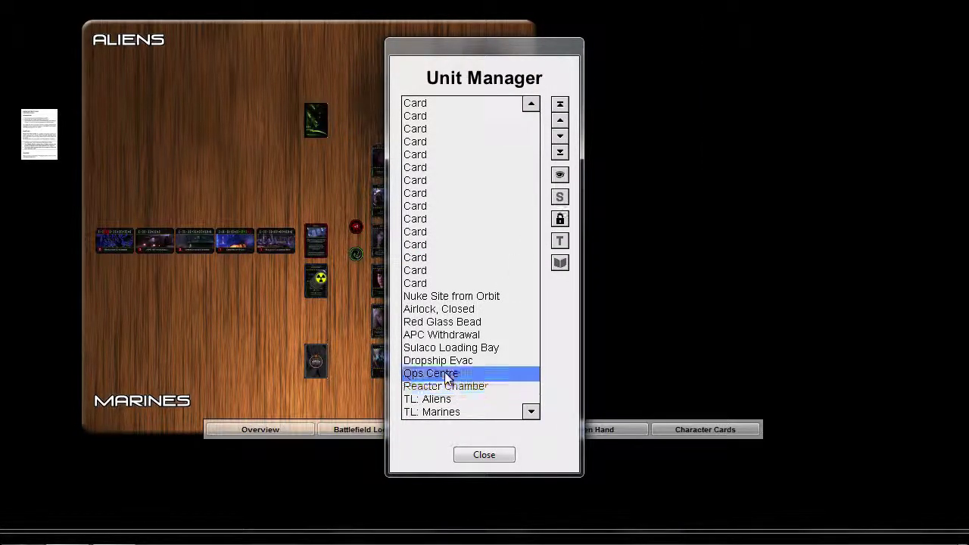
pyautogui.click(458, 362)
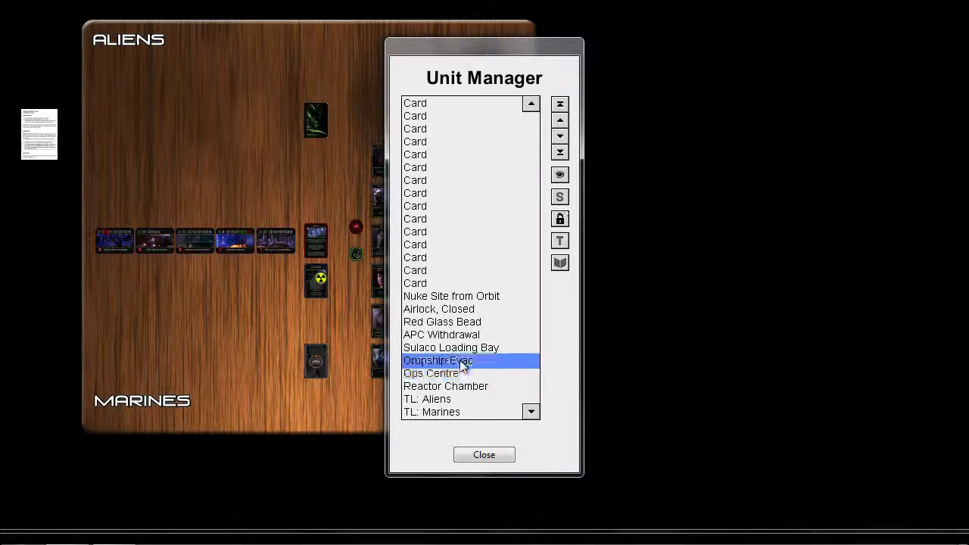
pyautogui.click(478, 349)
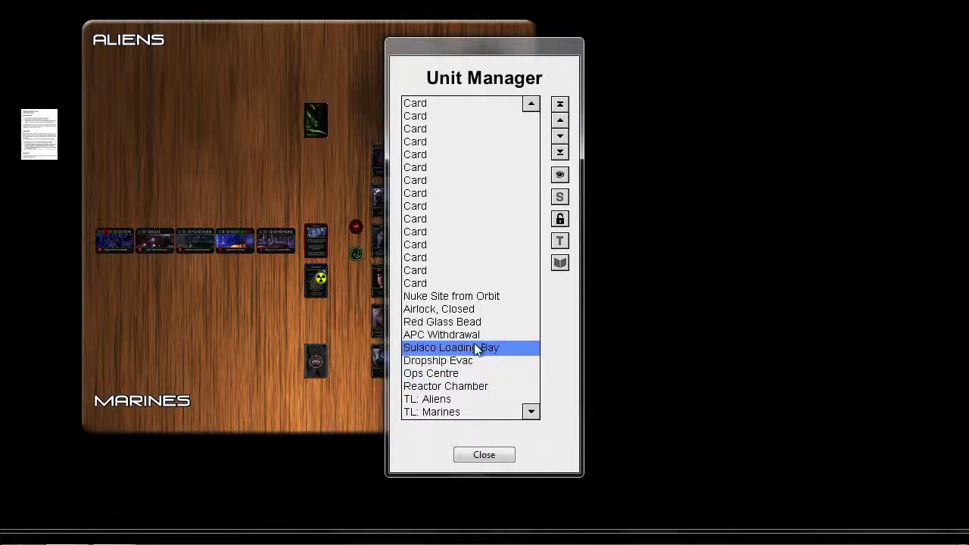
pyautogui.click(560, 220)
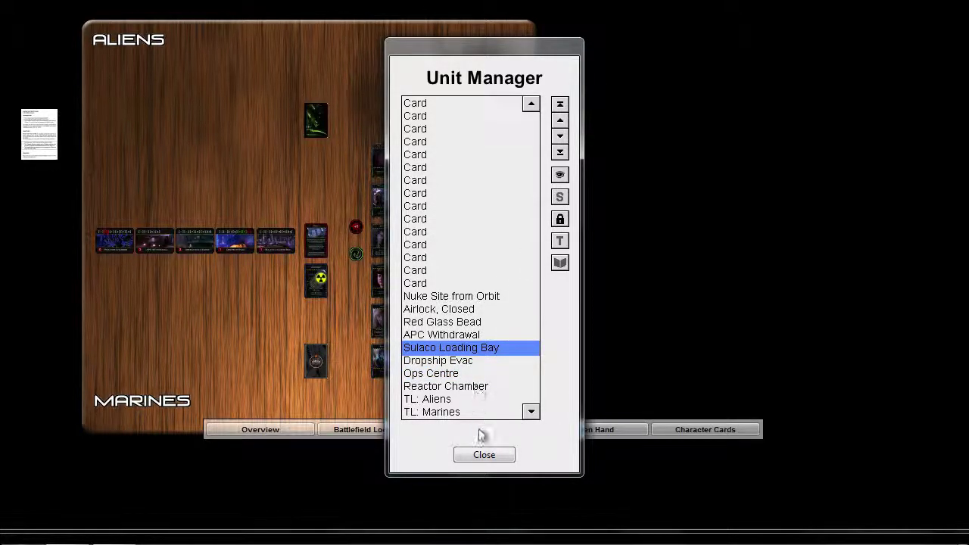
pyautogui.click(453, 335)
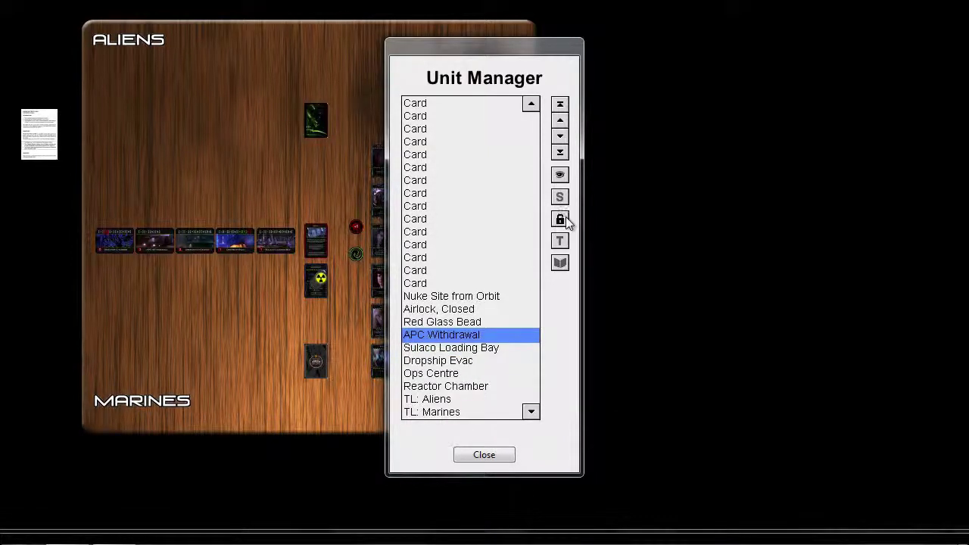
pyautogui.click(505, 455)
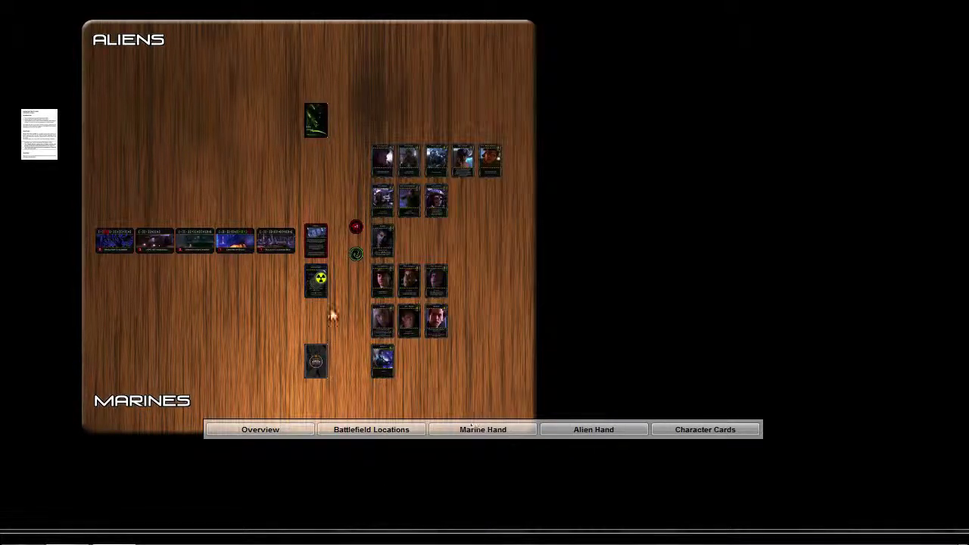
# In the Battlefield Locations view, move the red glass bead along the Reactor Chamber track to 2
pyautogui.moveTo(125, 248)
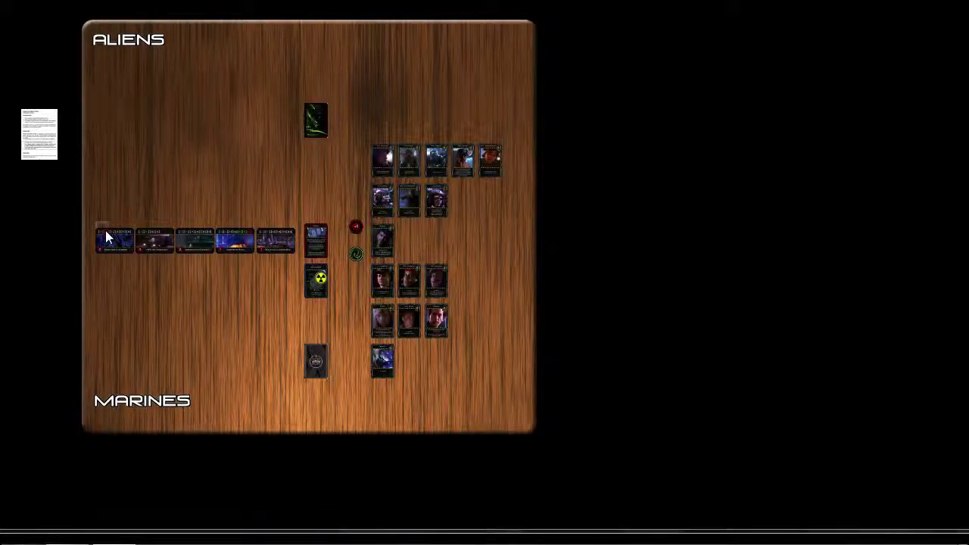
pyautogui.moveTo(314, 428)
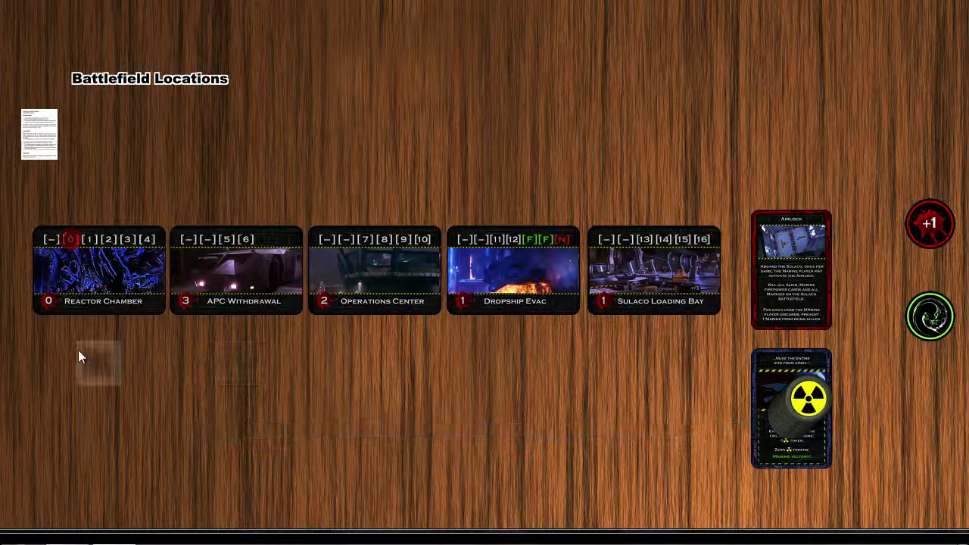
pyautogui.moveTo(72, 240); pyautogui.dragTo(90, 239)
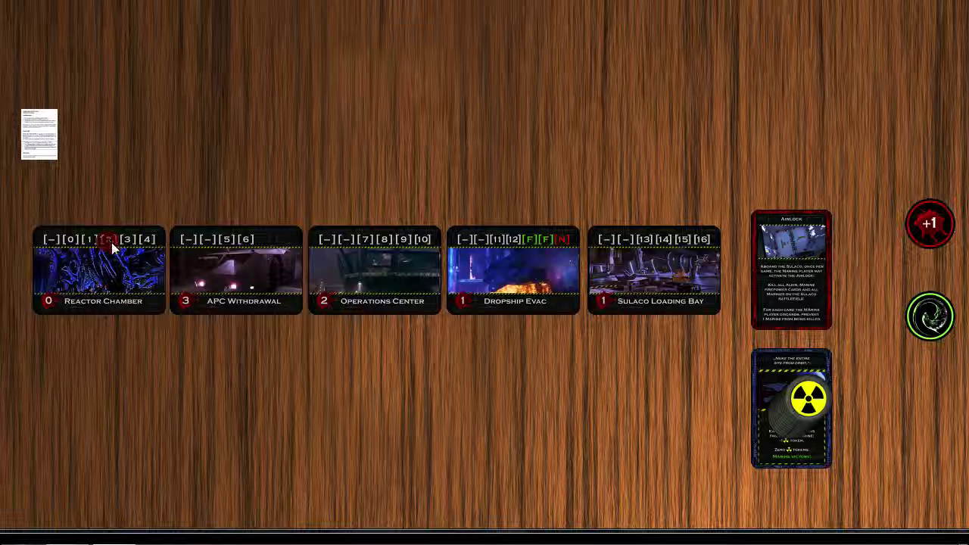
pyautogui.moveTo(111, 247); pyautogui.dragTo(110, 244)
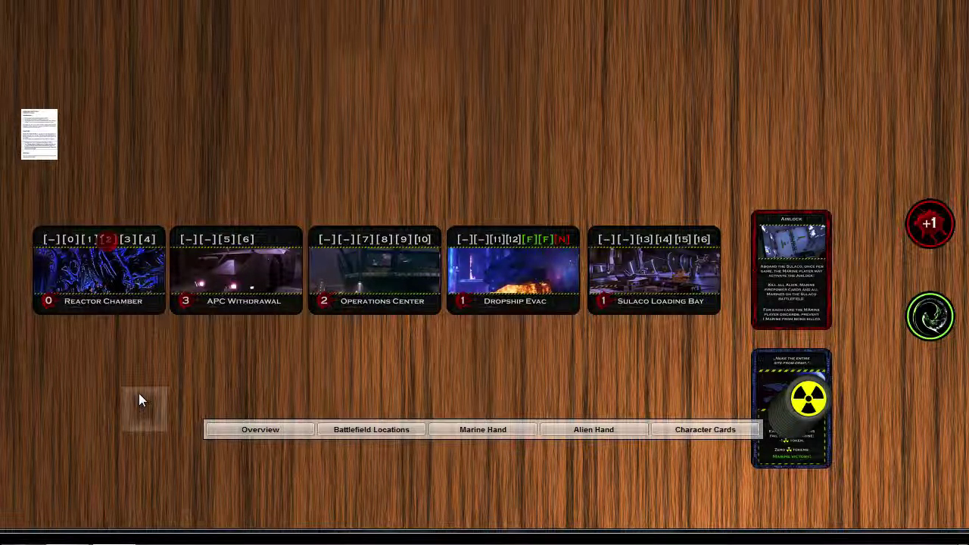
# Return to the Overview view and save the game under the file name Aliens TTIW
pyautogui.press('1')
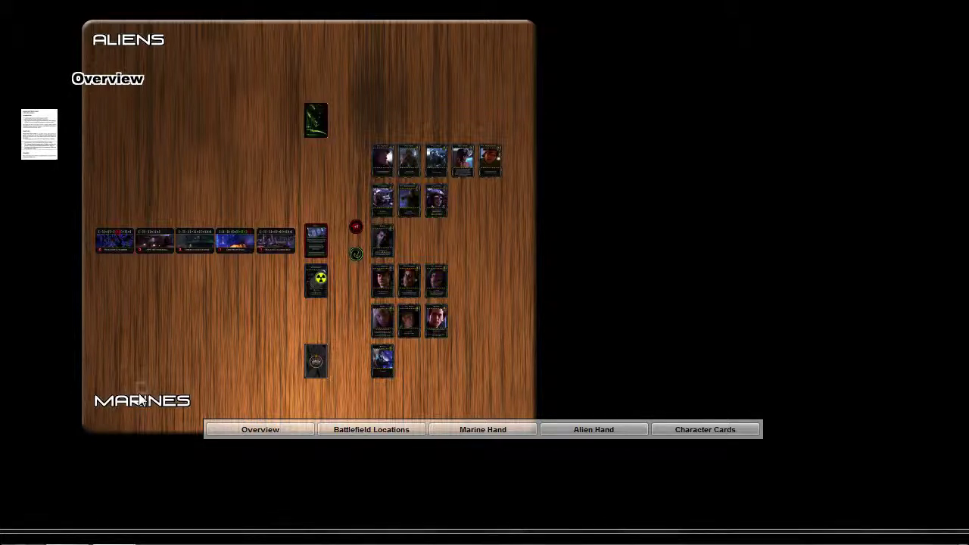
pyautogui.hotkey('ctrl', 's')
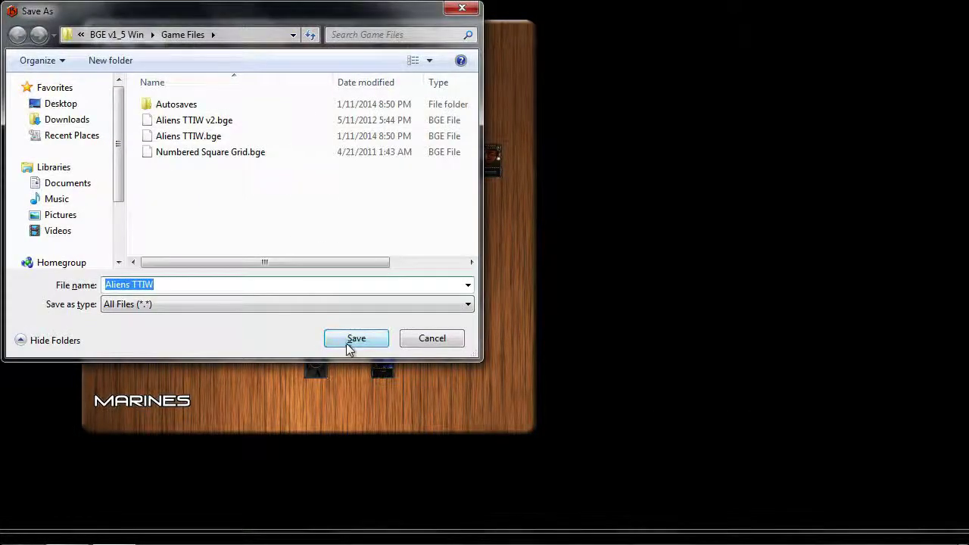
pyautogui.click(355, 340)
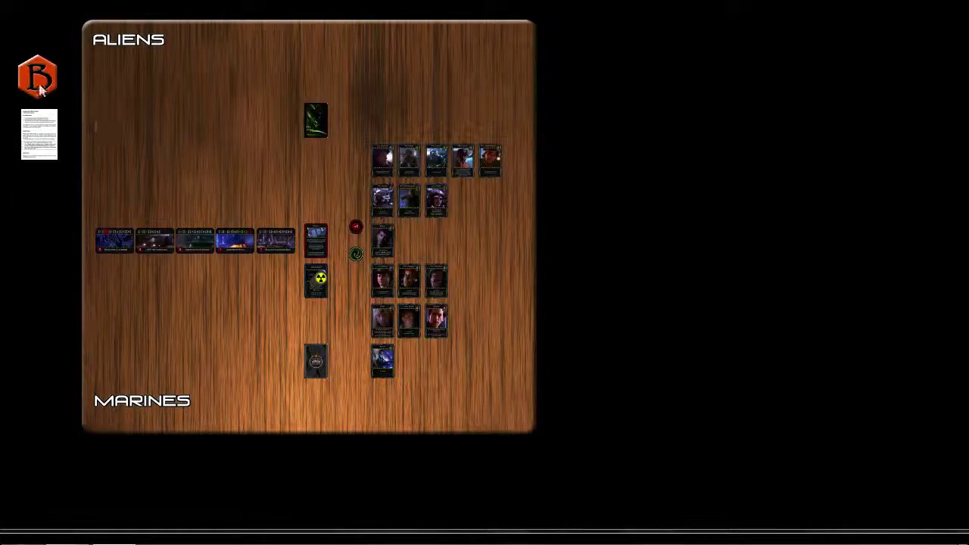
# Export the game's media as a bundle file without a password
pyautogui.click(38, 84)
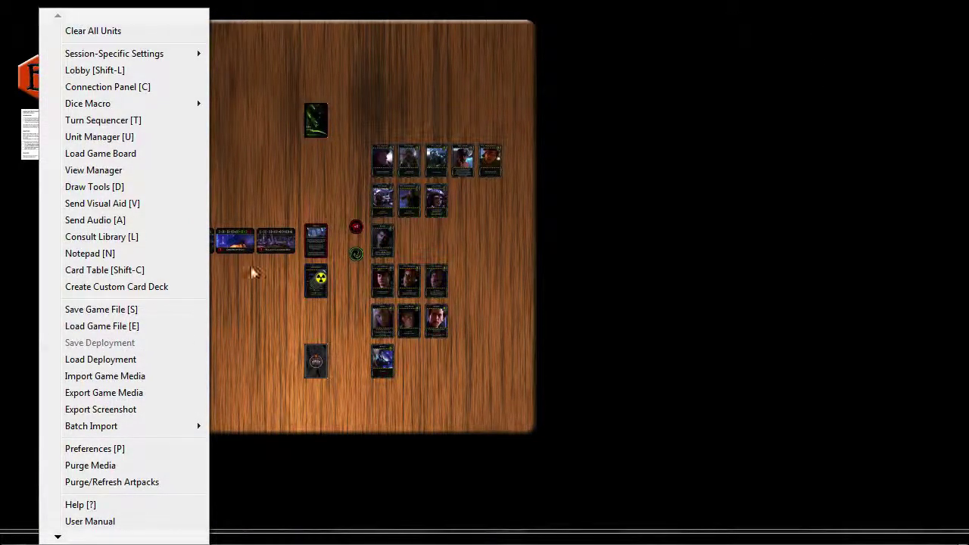
pyautogui.click(104, 393)
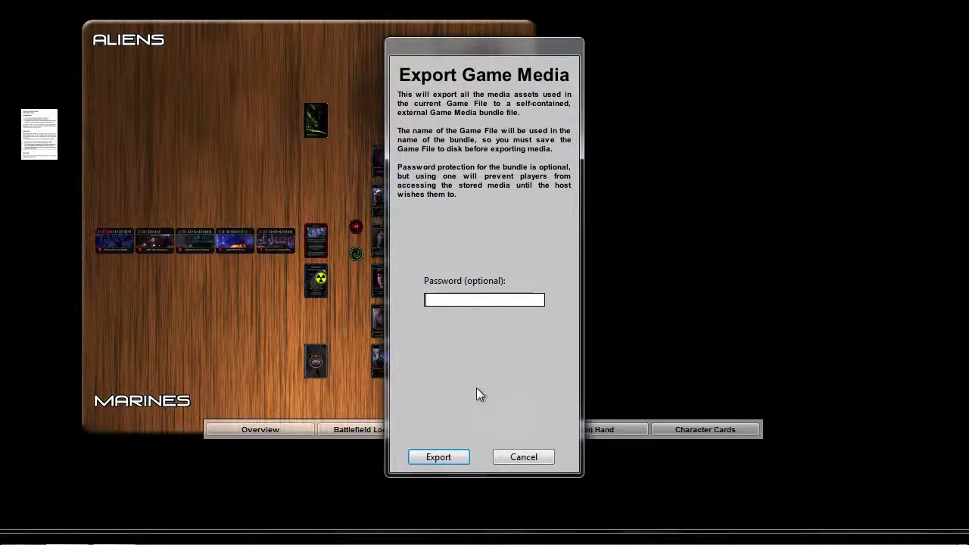
pyautogui.click(439, 458)
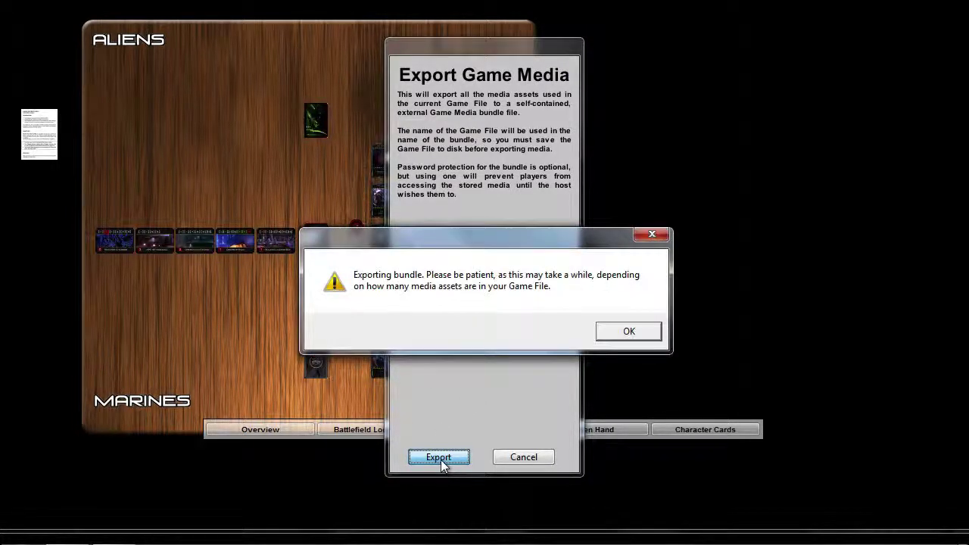
pyautogui.click(628, 335)
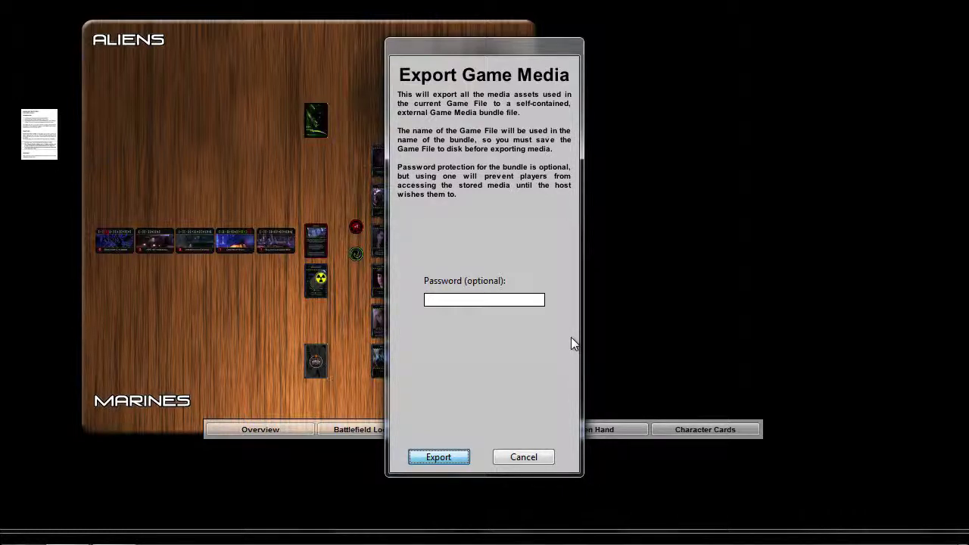
pyautogui.press('Return')
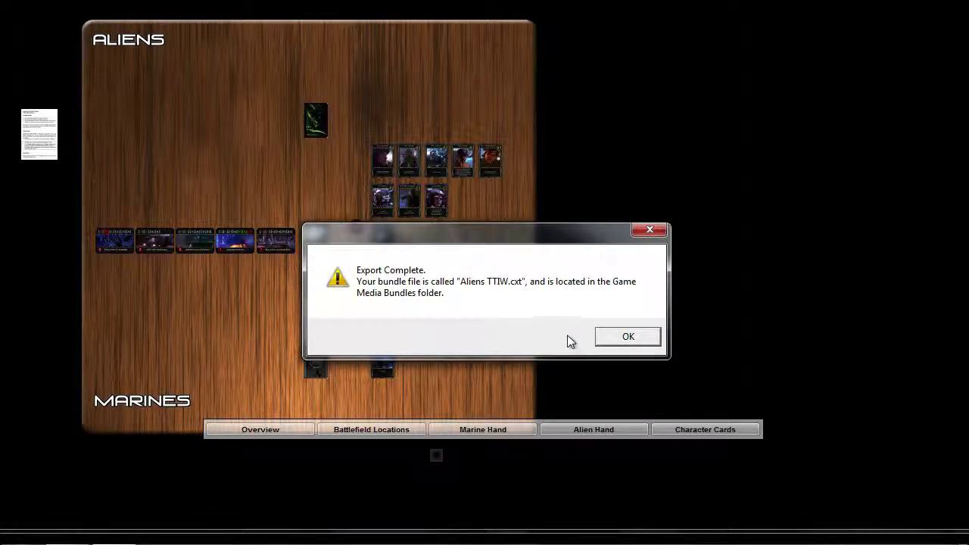
pyautogui.click(615, 339)
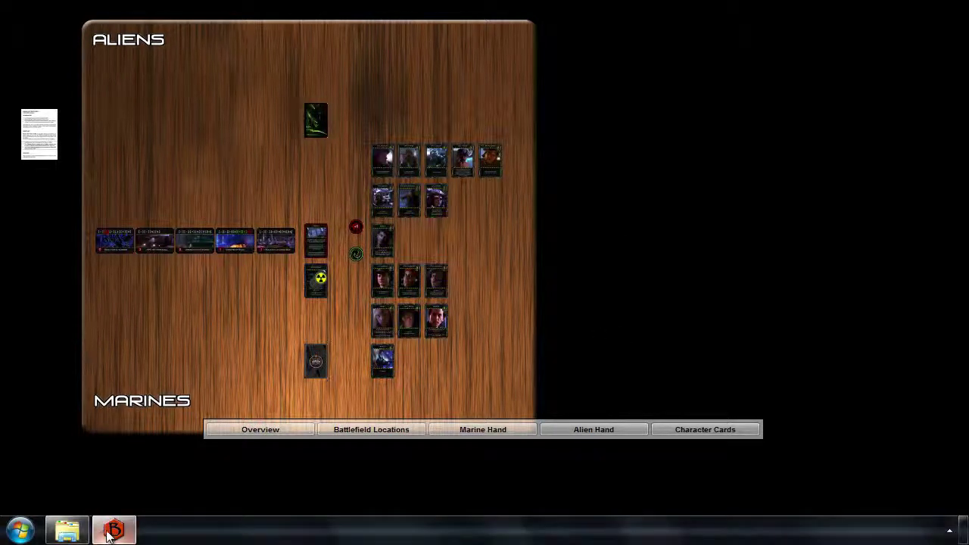
# Switch to Windows Explorer and check the Game Media Bundles folder for the Aliens TTIW.cxt bundle
pyautogui.click(109, 534)
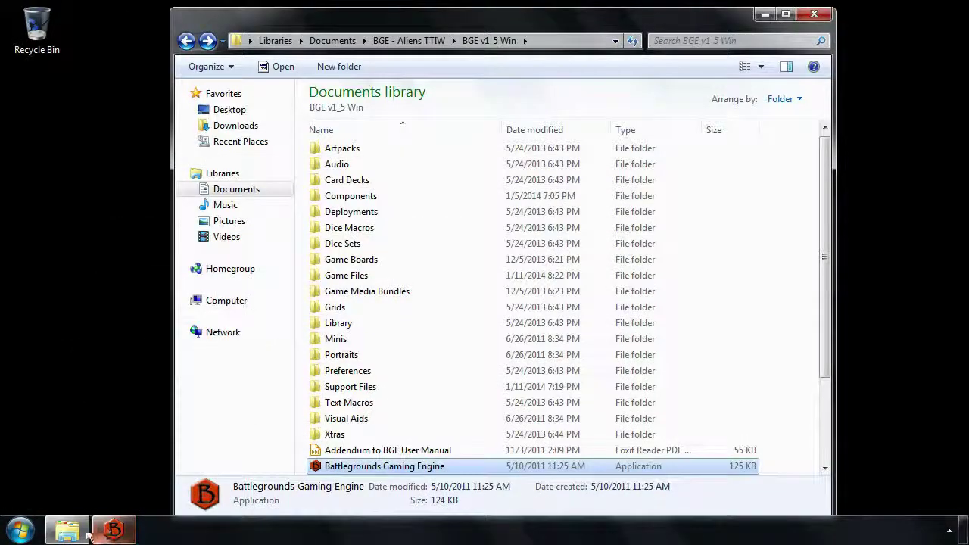
pyautogui.click(368, 296)
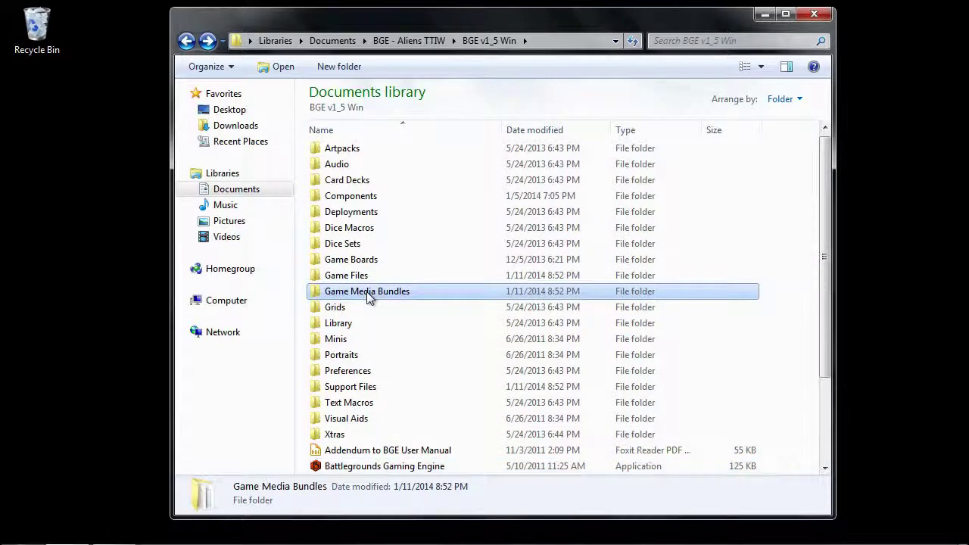
pyautogui.doubleClick(342, 296)
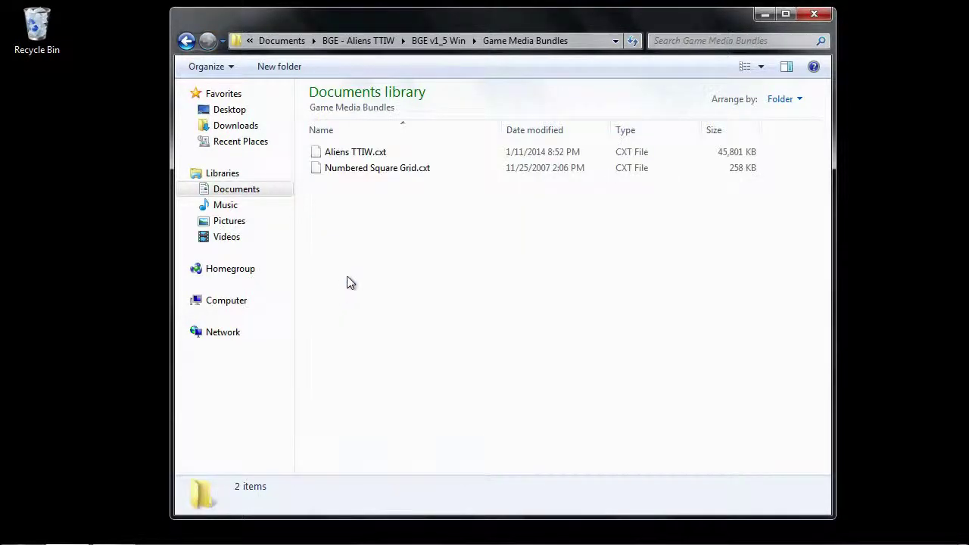
pyautogui.click(333, 153)
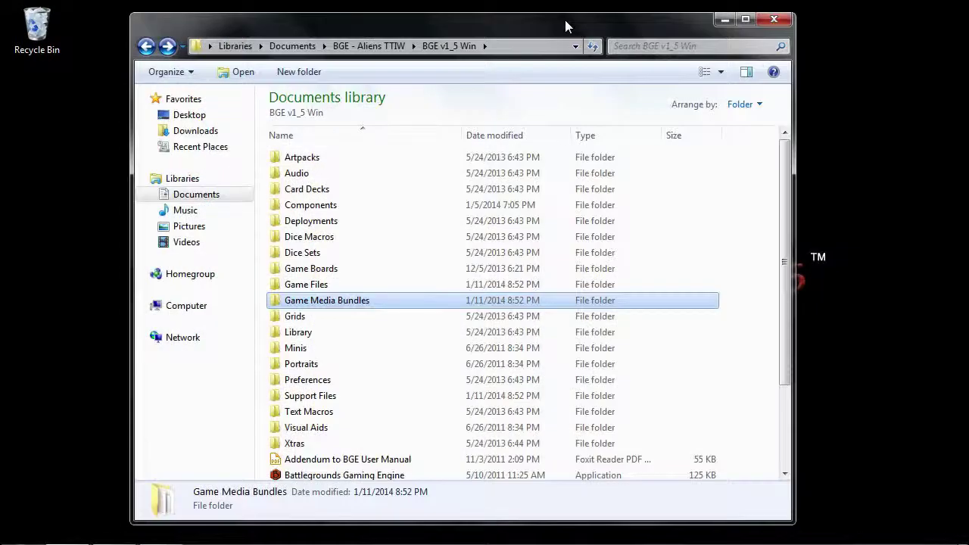
# Create a desktop folder named Aliens TTIW for BGE and open it beside the BGE v1_5 Win folder
pyautogui.moveTo(565, 27); pyautogui.dragTo(439, 22)
pyautogui.rightClick(765, 130)
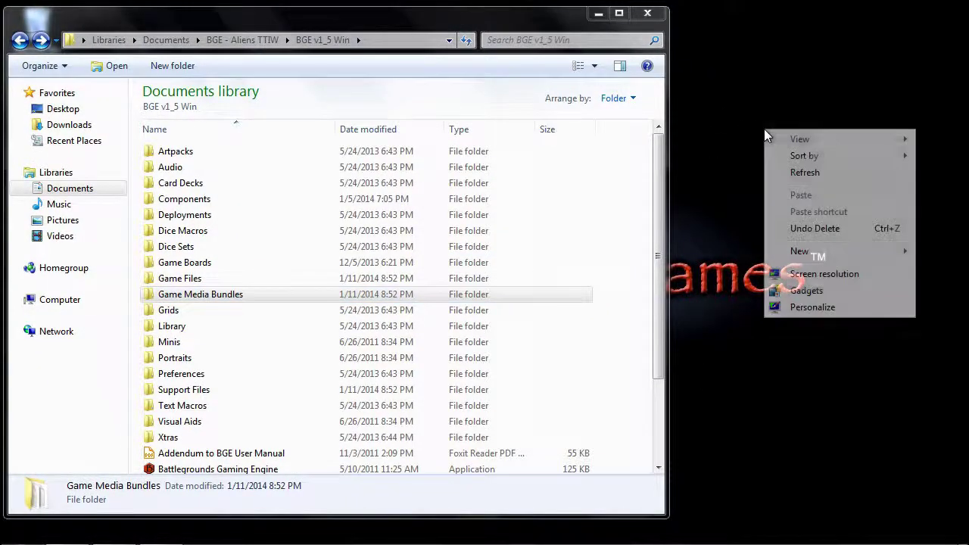
pyautogui.moveTo(815, 251)
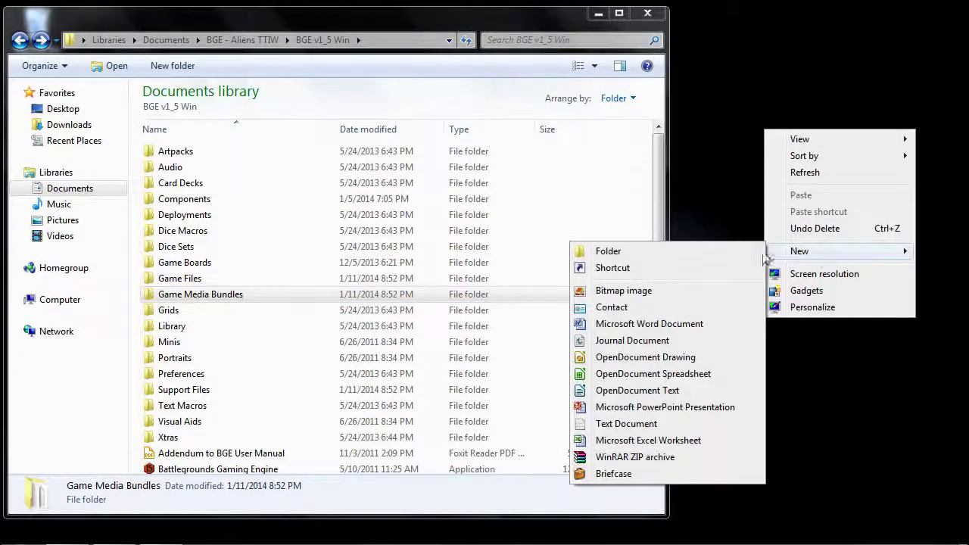
pyautogui.click(727, 251)
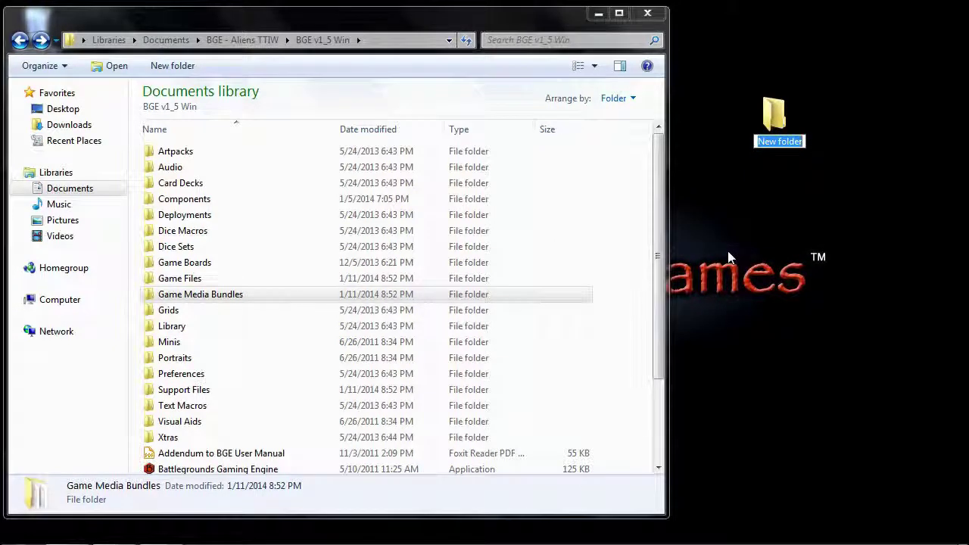
pyautogui.write('Aliens ')
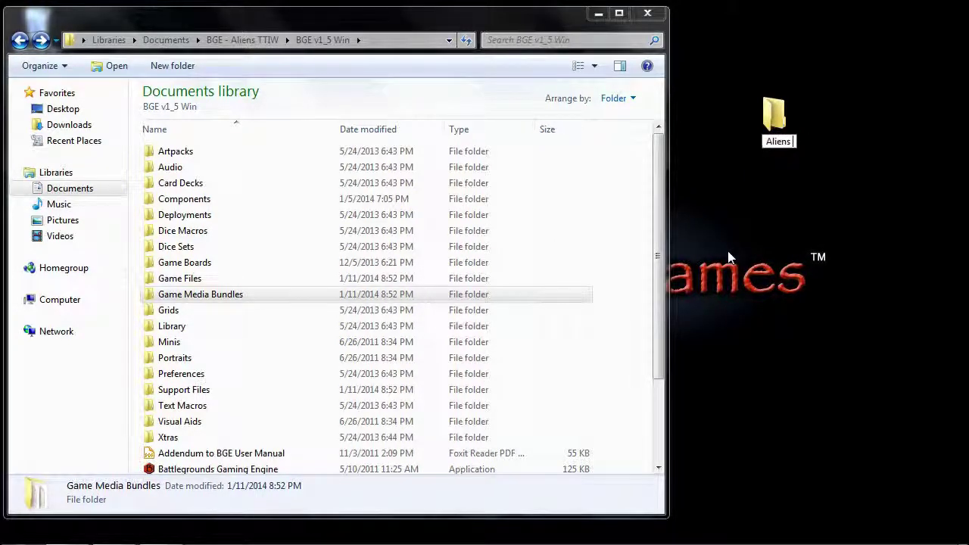
pyautogui.write('TTIW fo')
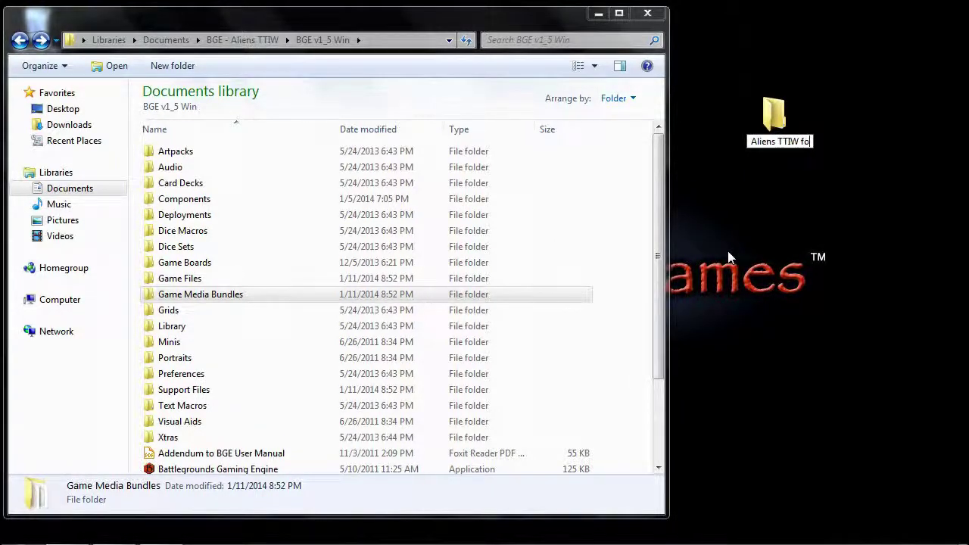
pyautogui.write('r BGE')
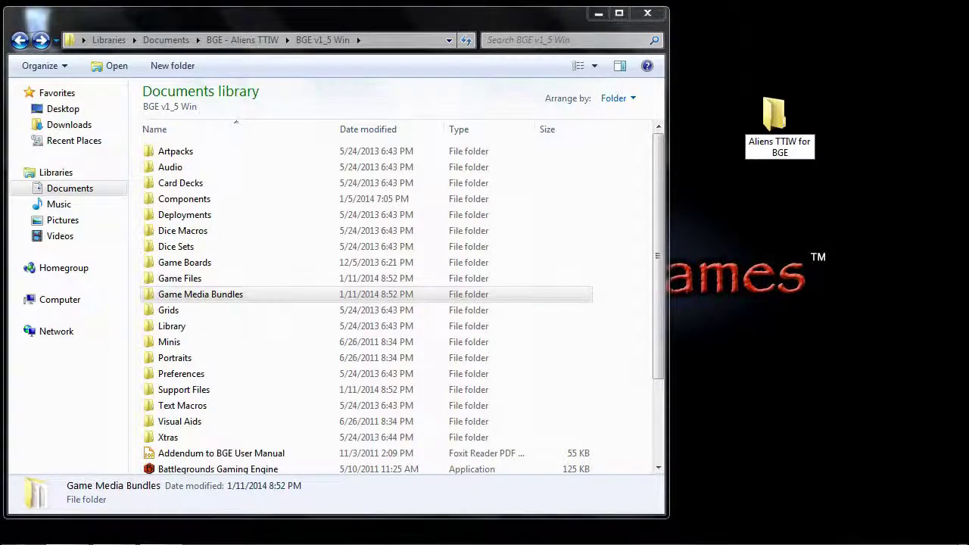
pyautogui.press('Return')
pyautogui.press('Return')
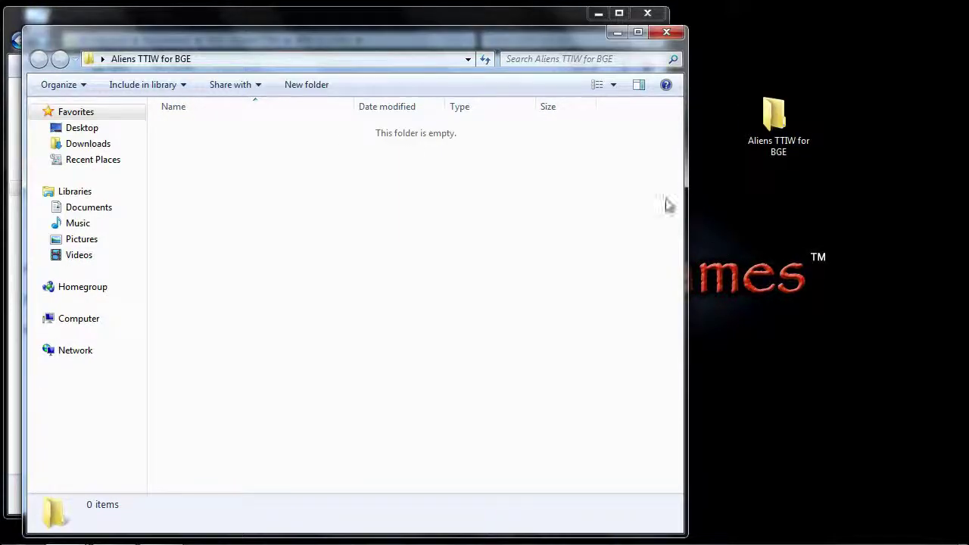
pyautogui.moveTo(339, 39); pyautogui.dragTo(815, 55)
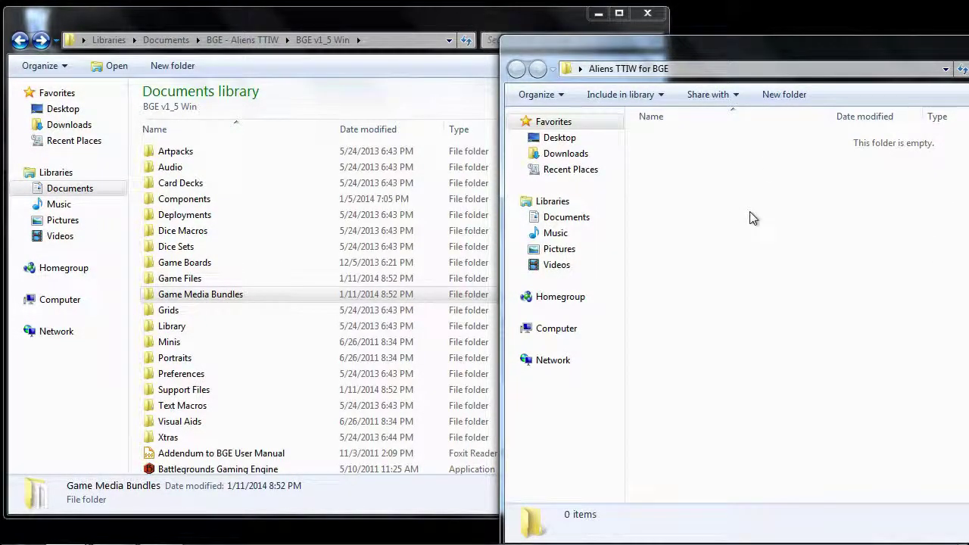
pyautogui.click(276, 376)
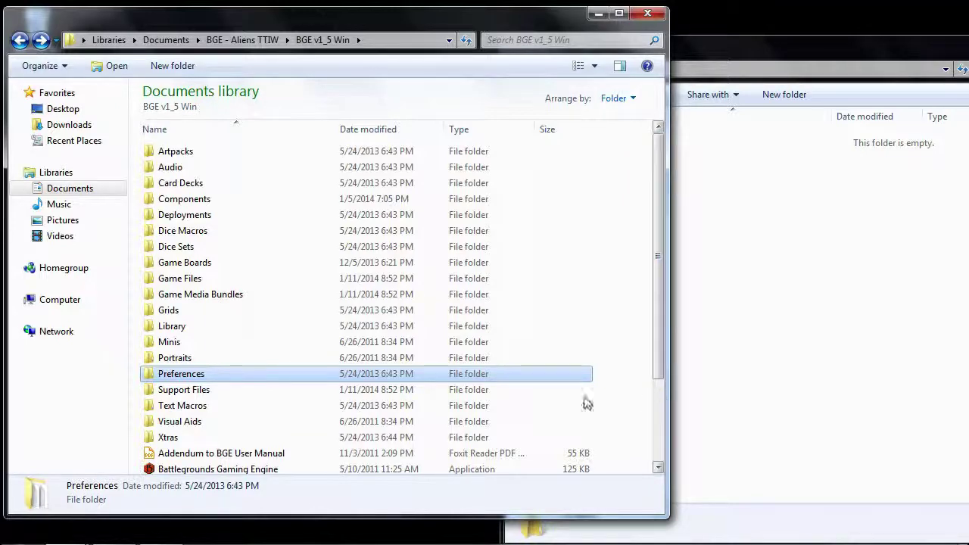
# Switch to Microsoft Word, read through the ReadMe for Aliens TTIW document and close it
pyautogui.click(161, 531)
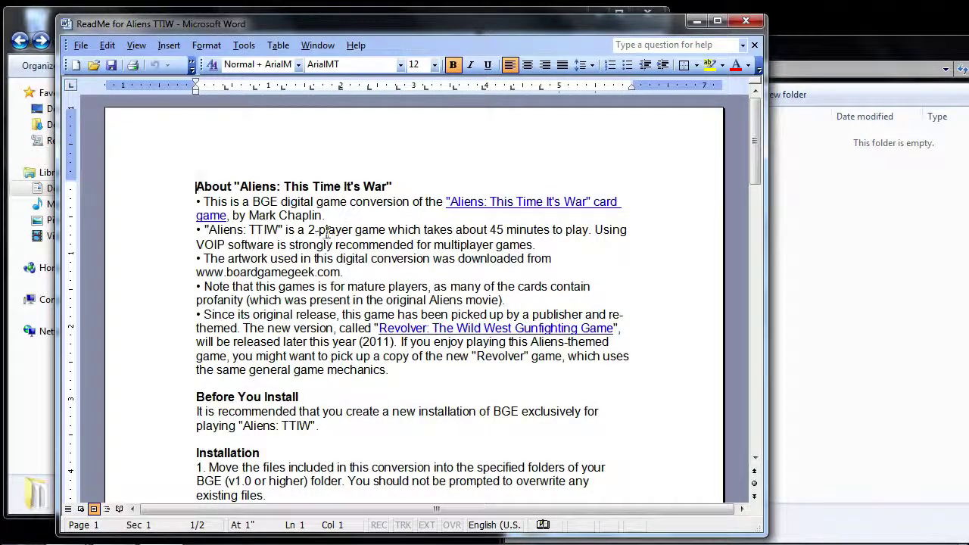
pyautogui.moveTo(753, 117); pyautogui.dragTo(754, 295)
pyautogui.click(743, 23)
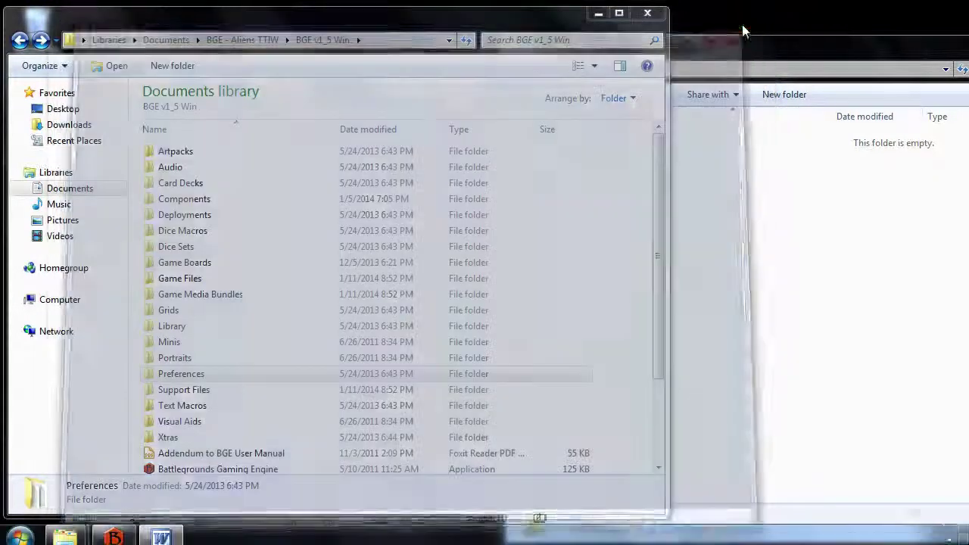
# Copy the ReadMe for Aliens TTIW document from BGE v1_5 Win into the Aliens TTIW for BGE folder
pyautogui.click(659, 415)
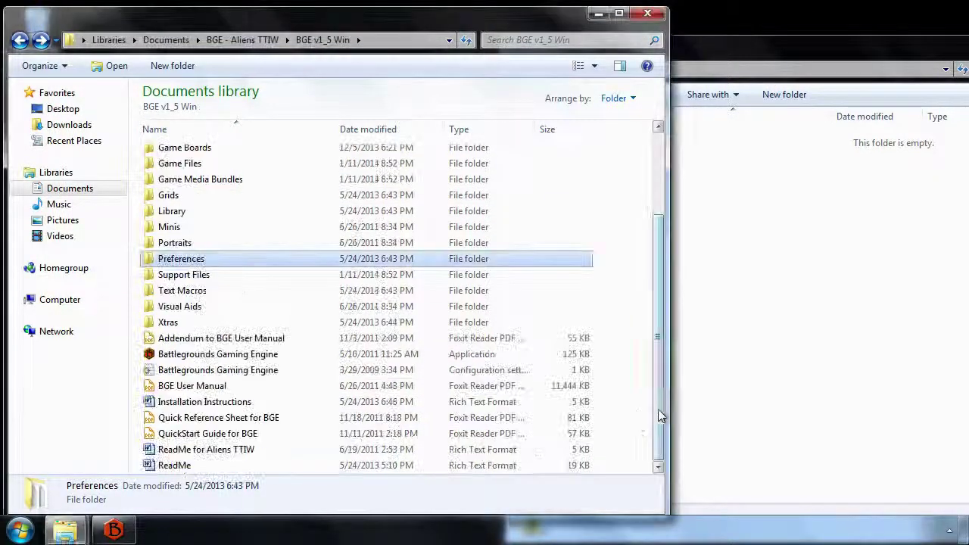
pyautogui.click(155, 452)
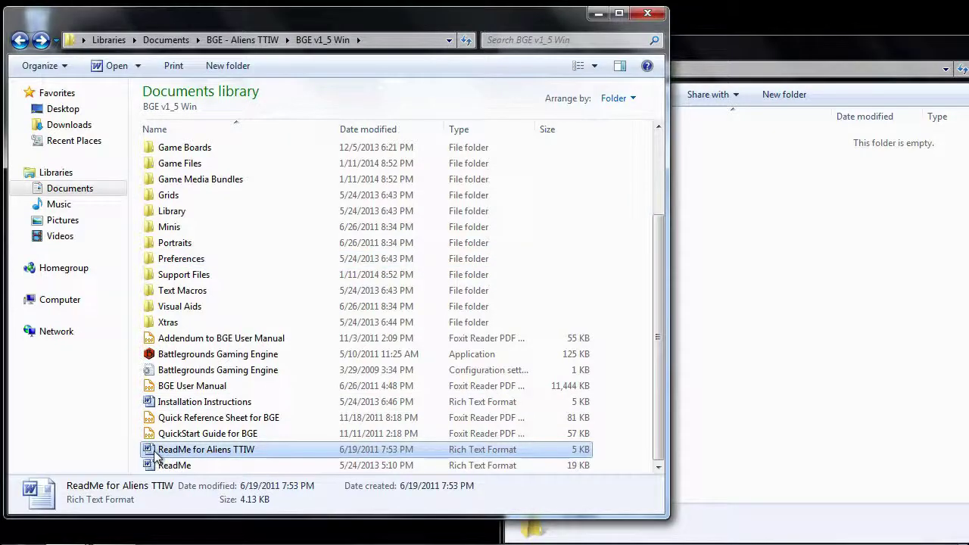
pyautogui.click(776, 318)
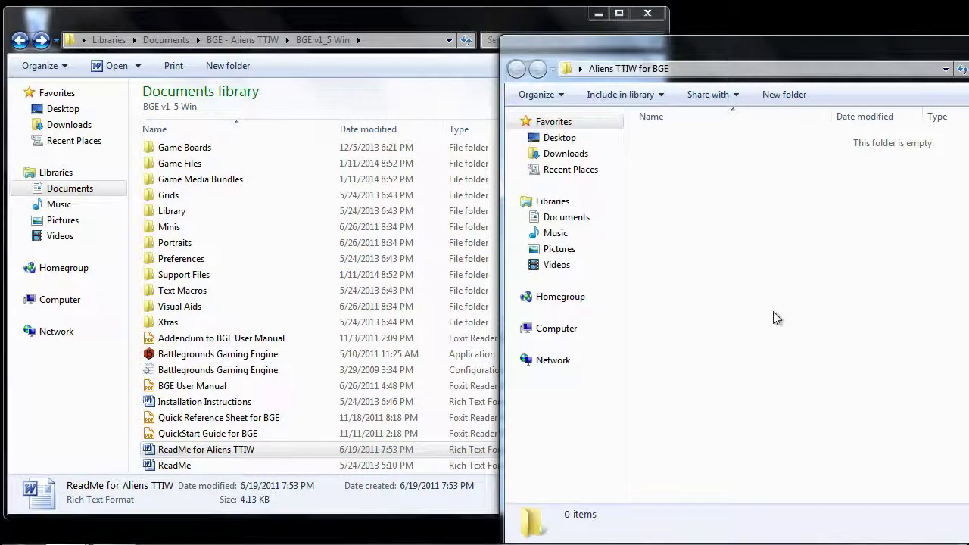
pyautogui.hotkey('ctrl', 'v')
pyautogui.click(686, 206)
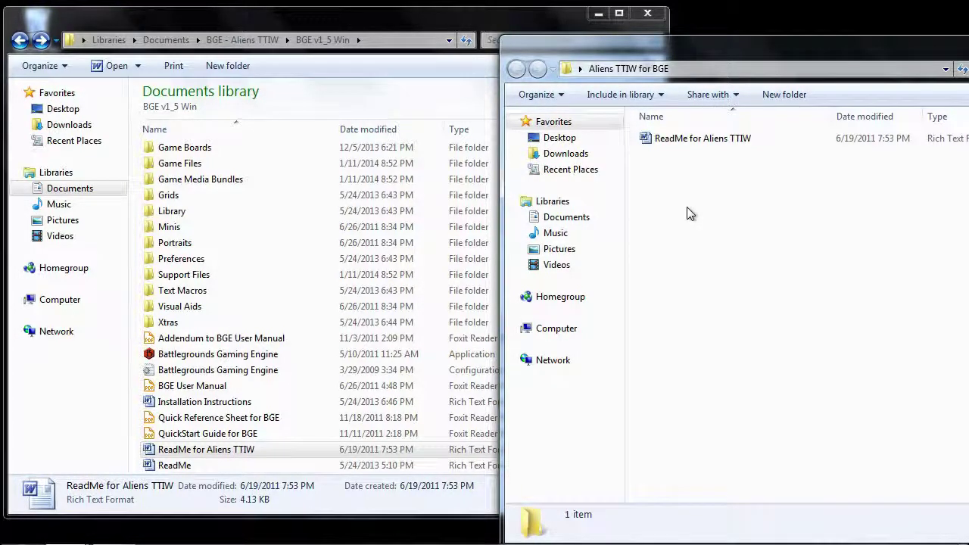
# Create a subfolder named "Put contents in Game Files folder" inside Aliens TTIW for BGE
pyautogui.rightClick(686, 207)
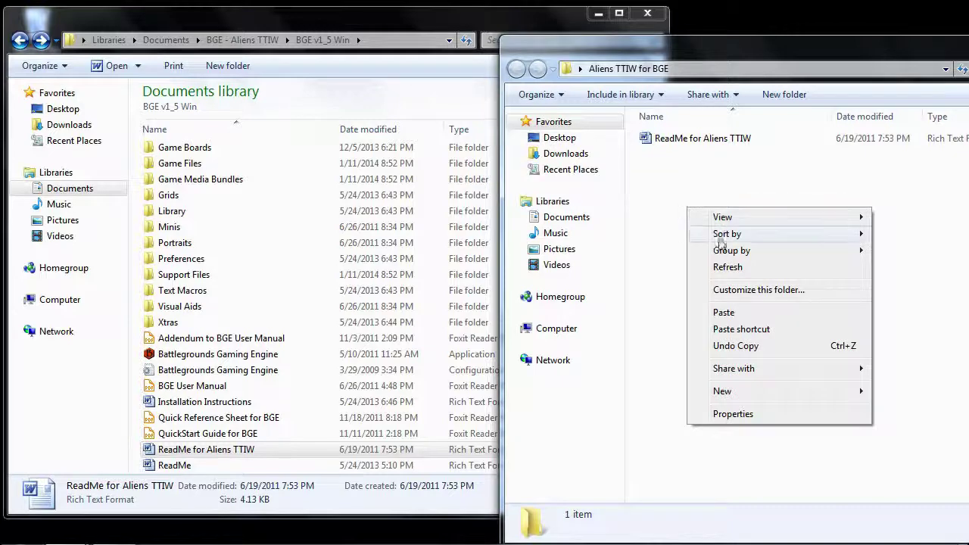
pyautogui.moveTo(736, 390)
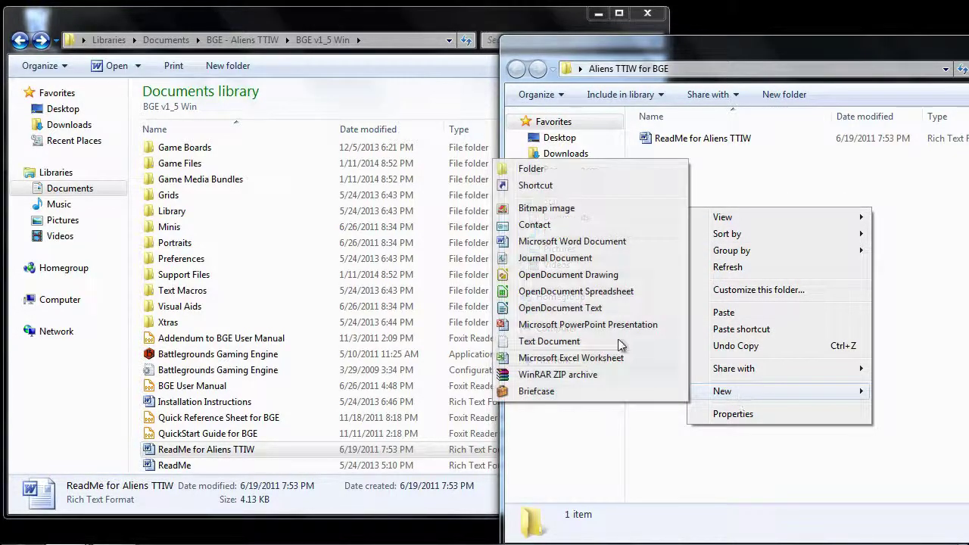
pyautogui.click(566, 171)
pyautogui.write('Put cc')
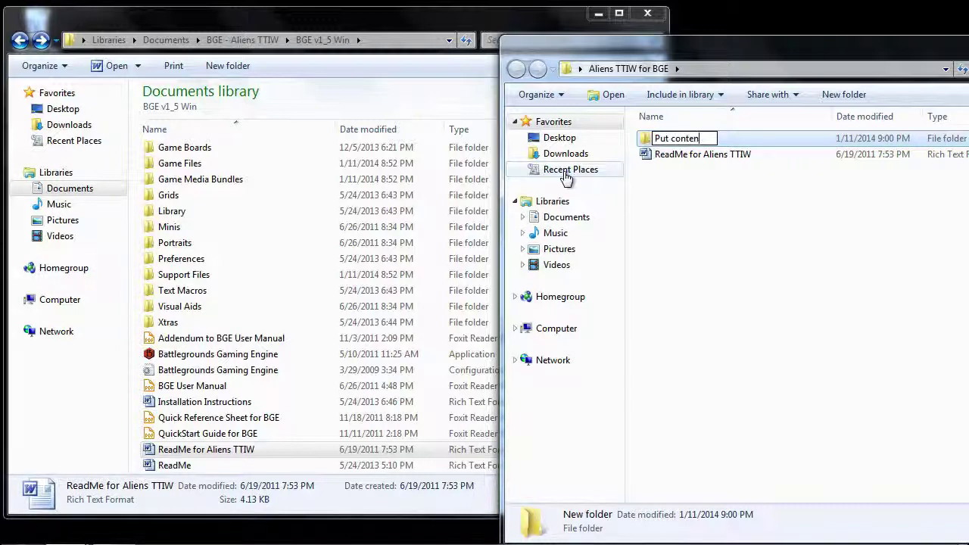
pyautogui.write('ntents in Game Files folder')
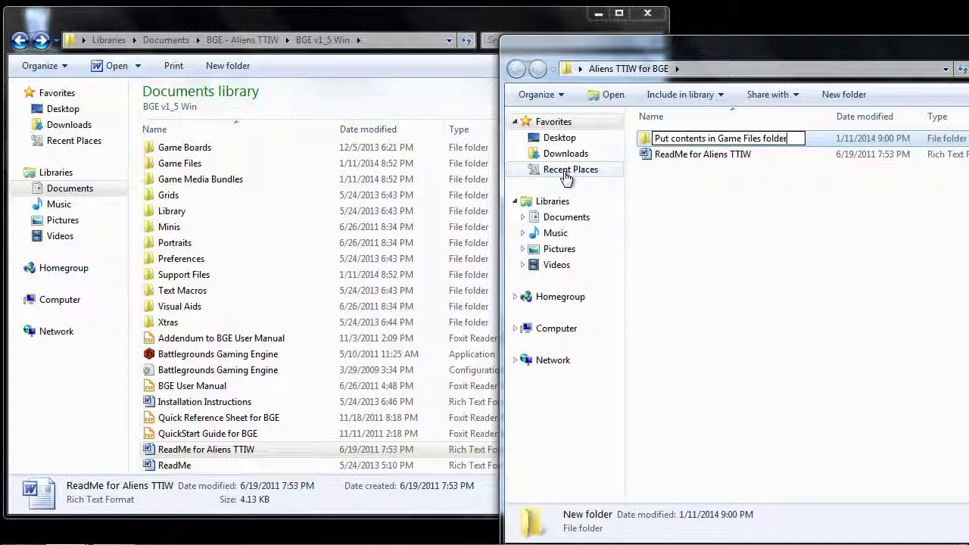
pyautogui.press('Return')
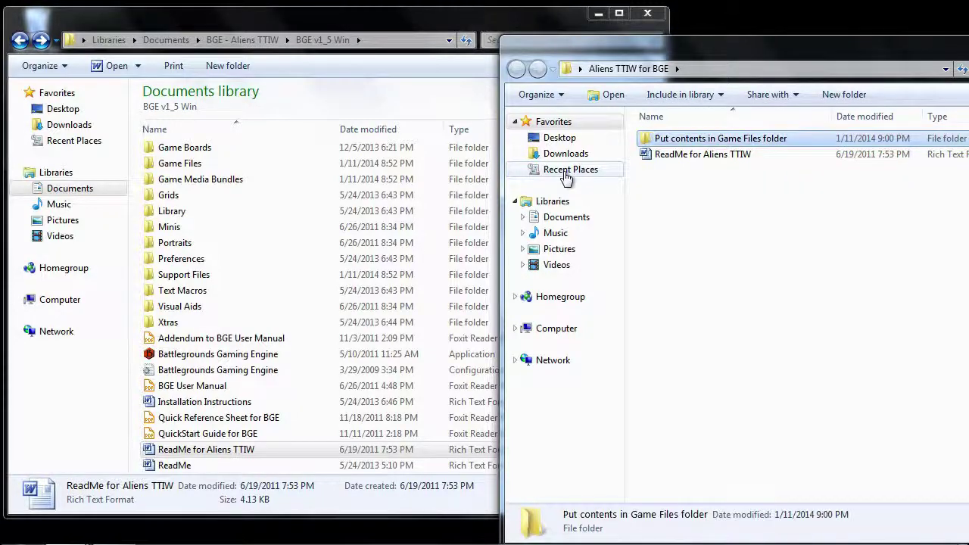
# Copy Aliens TTIW.bge from the Game Files folder into the "Put contents in Game Files folder" subfolder
pyautogui.click(174, 167)
pyautogui.doubleClick(174, 165)
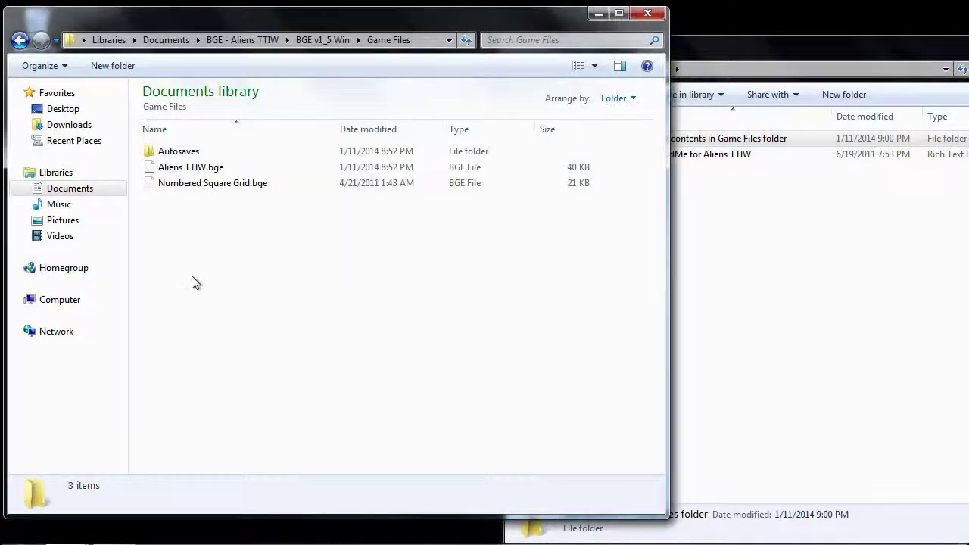
pyautogui.click(151, 171)
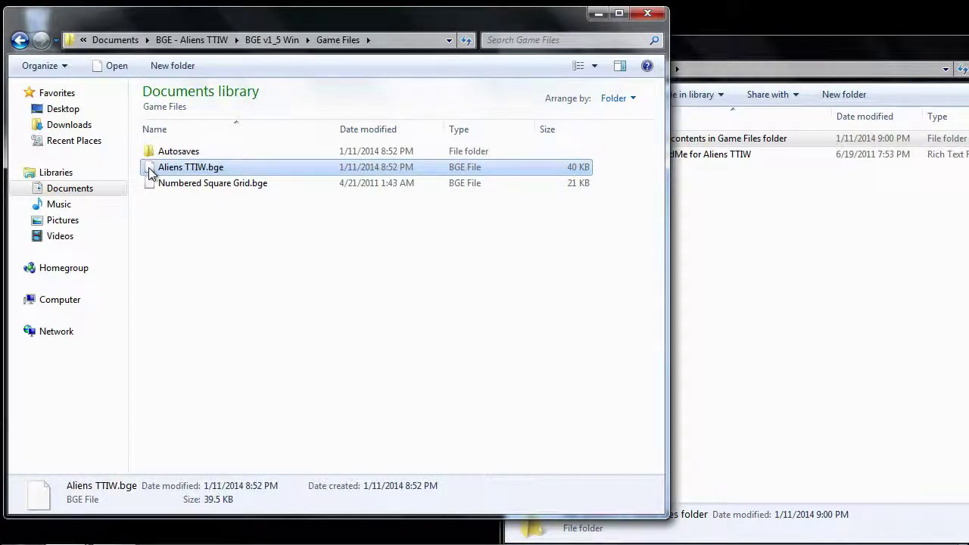
pyautogui.click(753, 222)
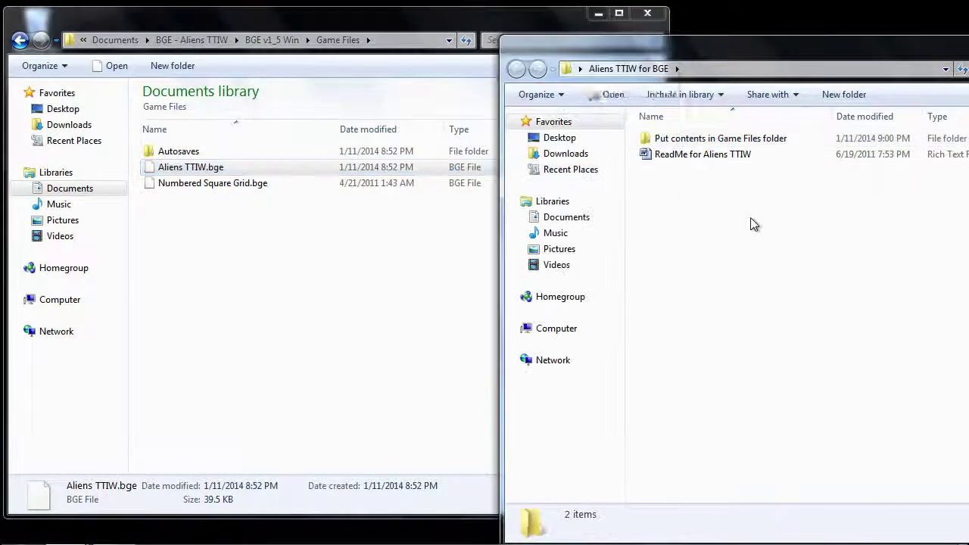
pyautogui.doubleClick(694, 139)
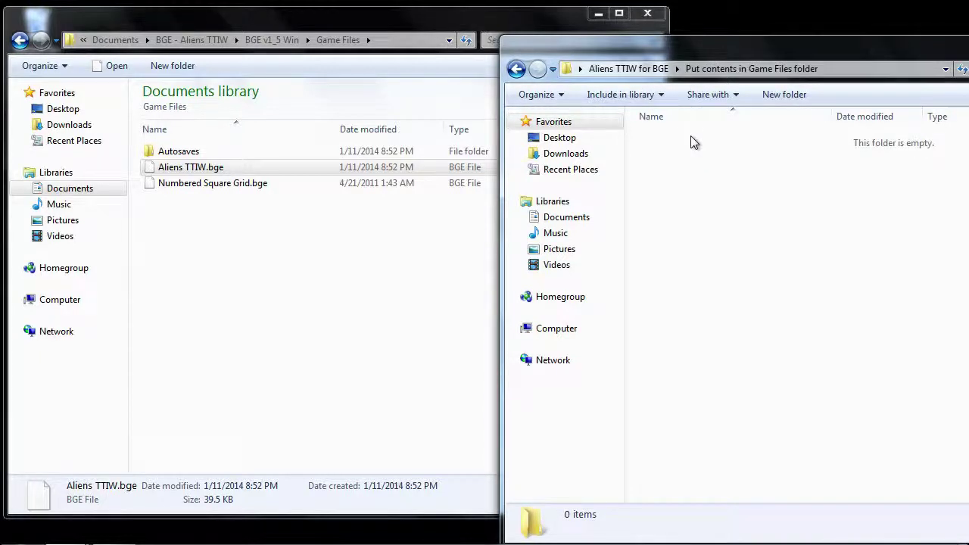
pyautogui.hotkey('ctrl', 'v')
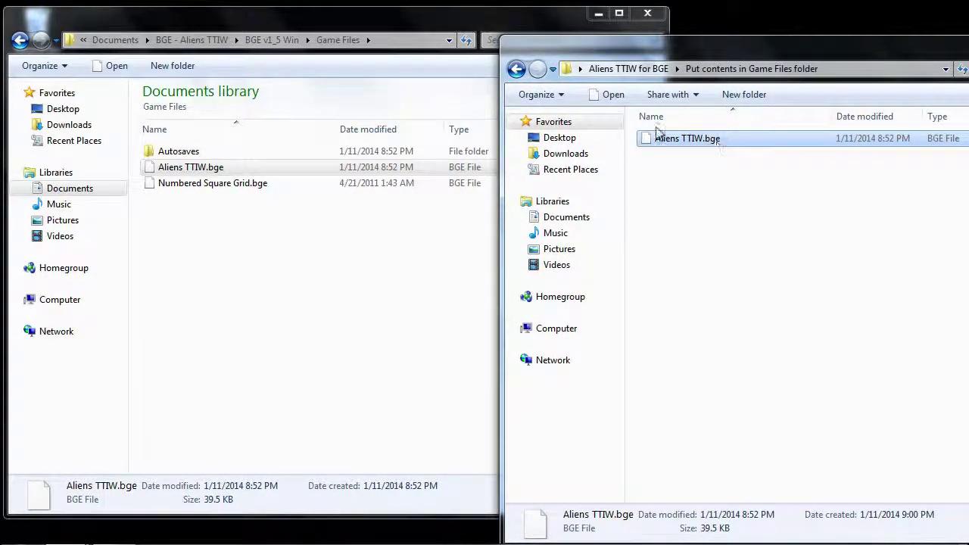
# Create a second subfolder in Aliens TTIW for BGE named "Put contents in Game Media Bundles folder" and widen the name column to fit
pyautogui.click(516, 69)
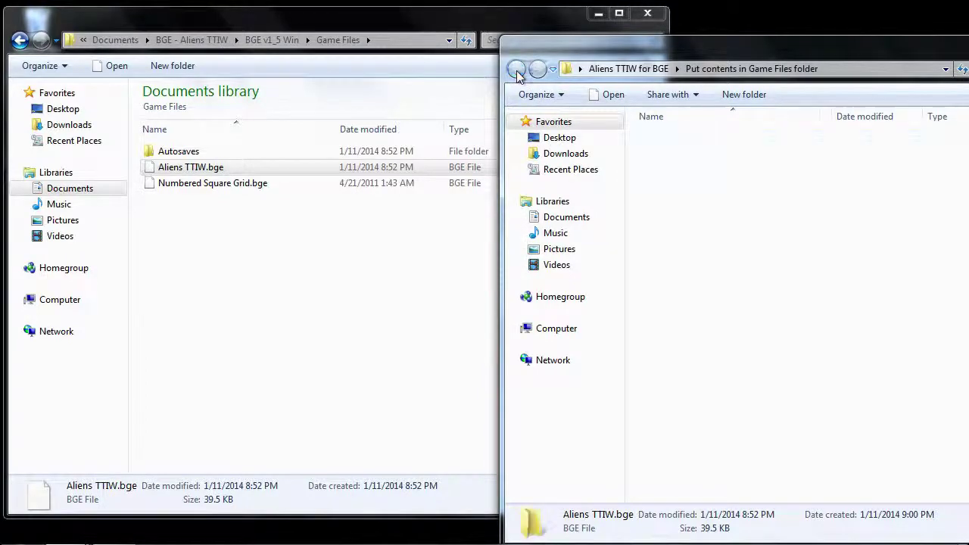
pyautogui.rightClick(669, 195)
pyautogui.moveTo(704, 378)
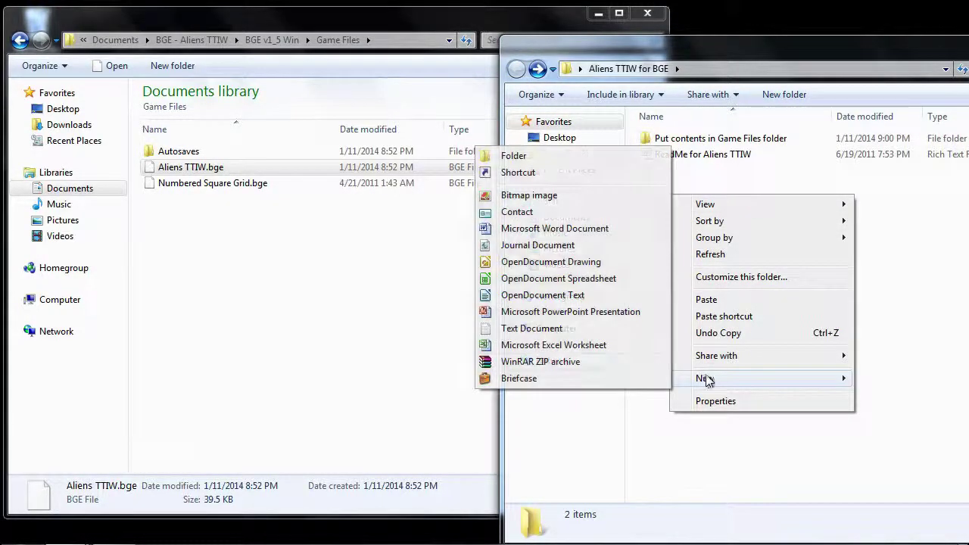
pyautogui.click(538, 158)
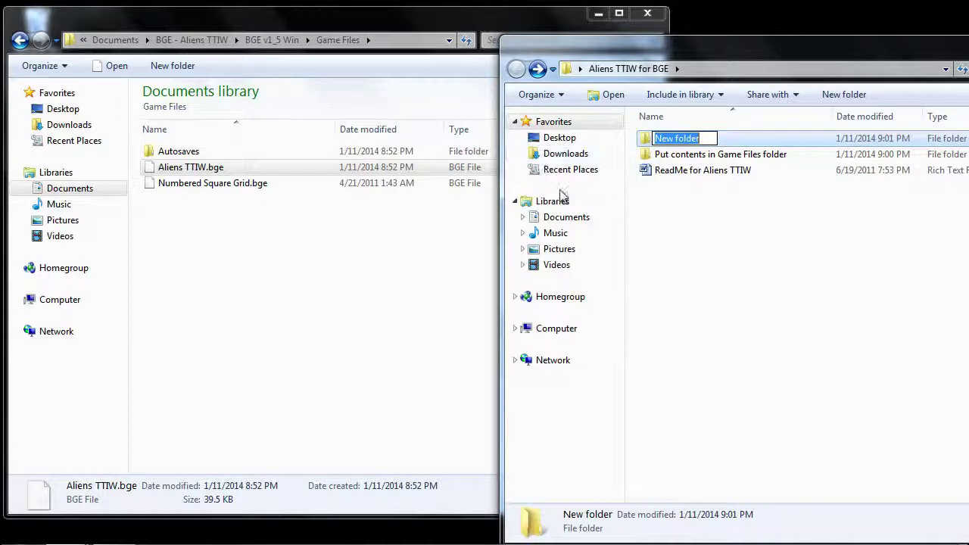
pyautogui.write('Put c')
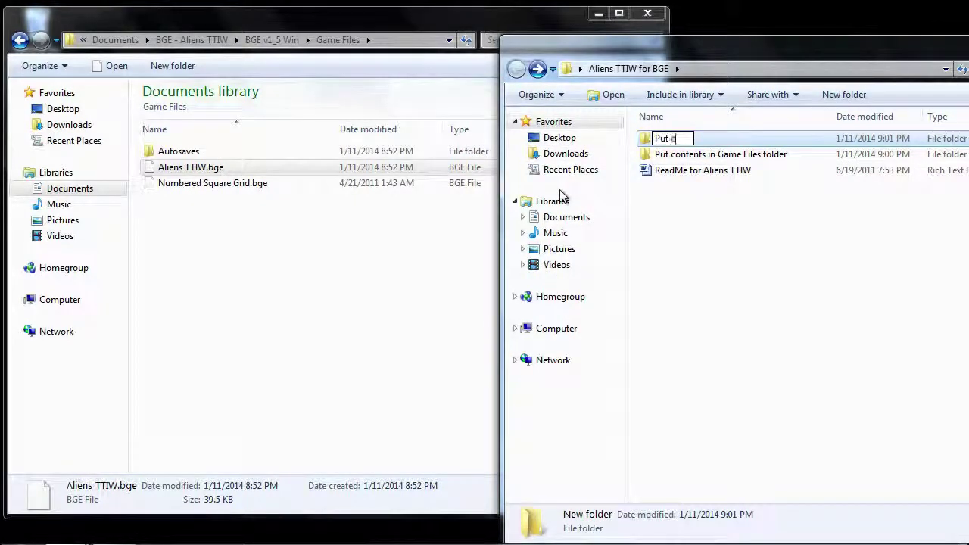
pyautogui.write('ontents i')
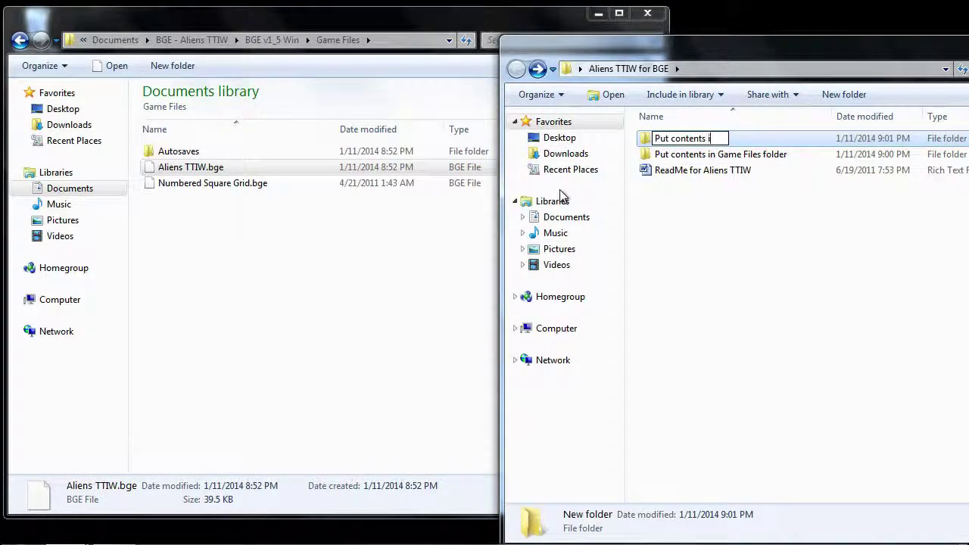
pyautogui.write('n ')
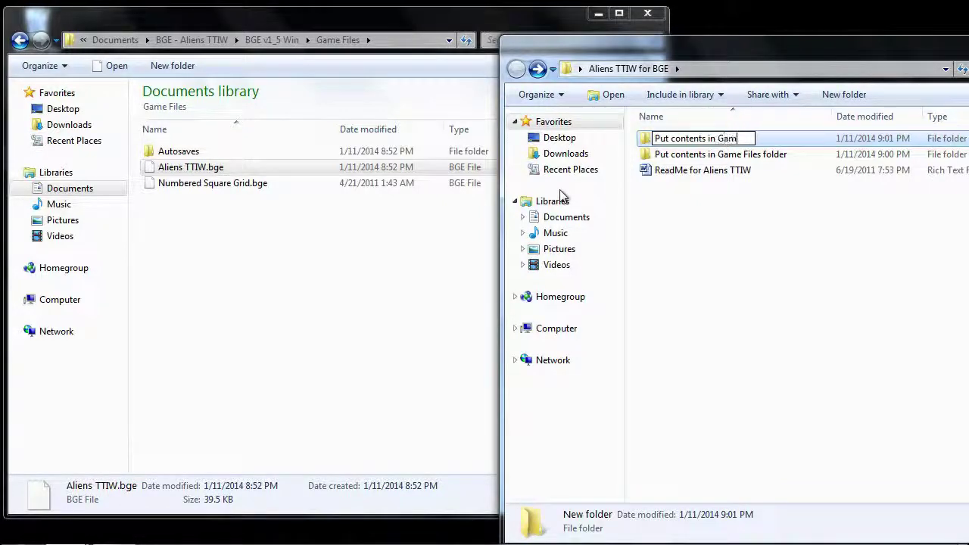
pyautogui.write('Game Media ')
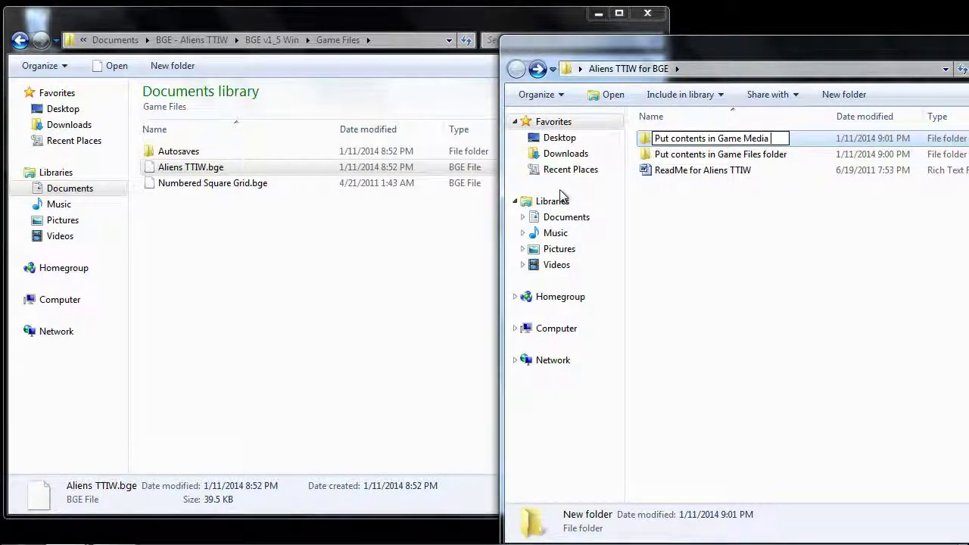
pyautogui.write('Bundles fo')
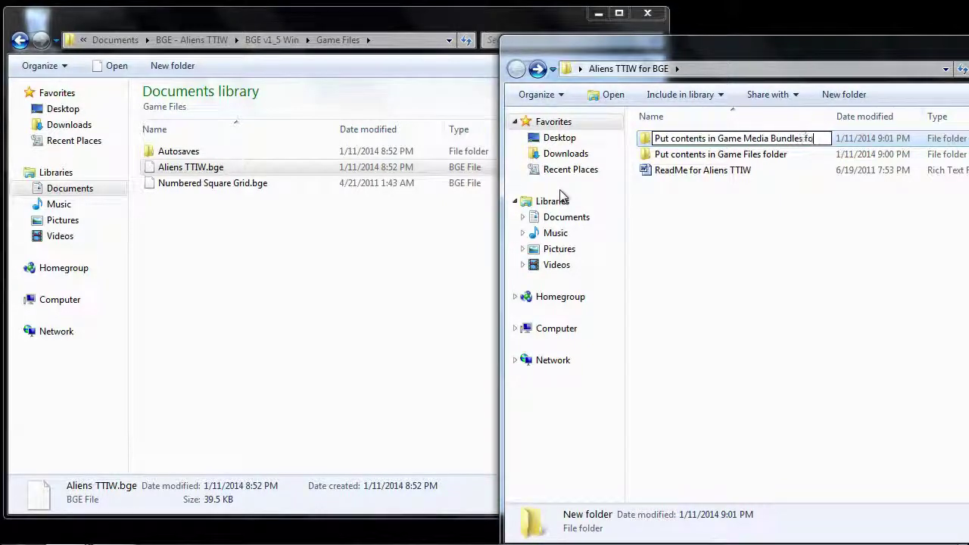
pyautogui.write('lder')
pyautogui.press('Return')
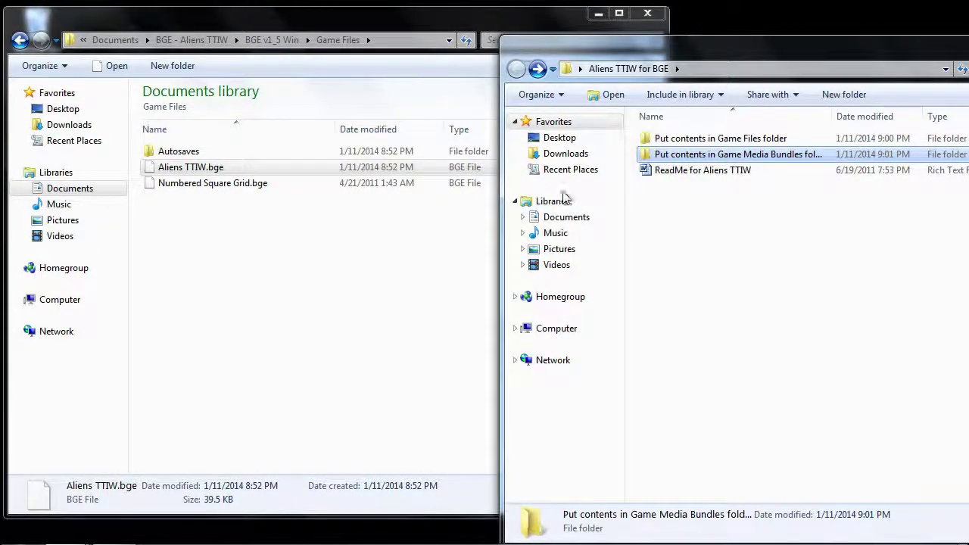
pyautogui.doubleClick(831, 112)
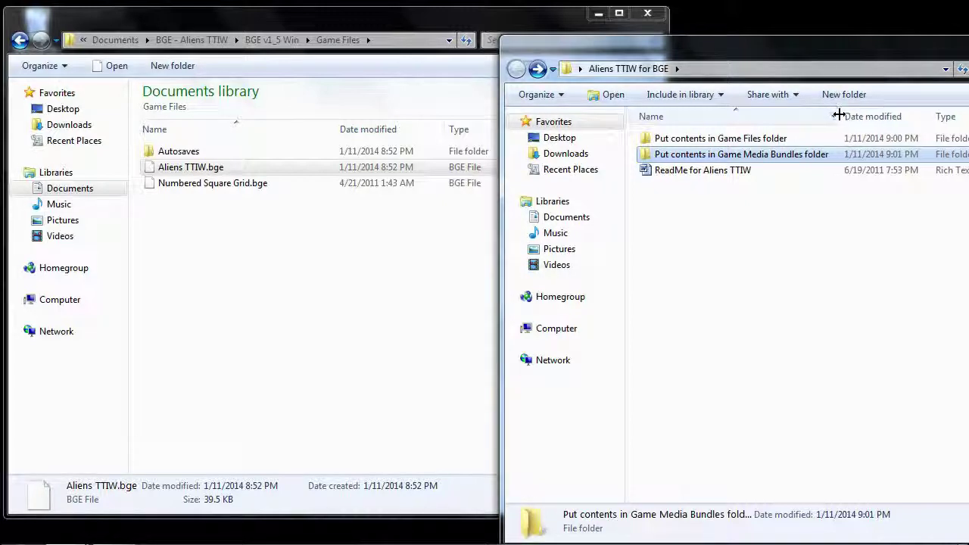
# Copy Aliens TTIW.cxt from Game Media Bundles into the "Put contents in Game Media Bundles folder" subfolder
pyautogui.doubleClick(695, 158)
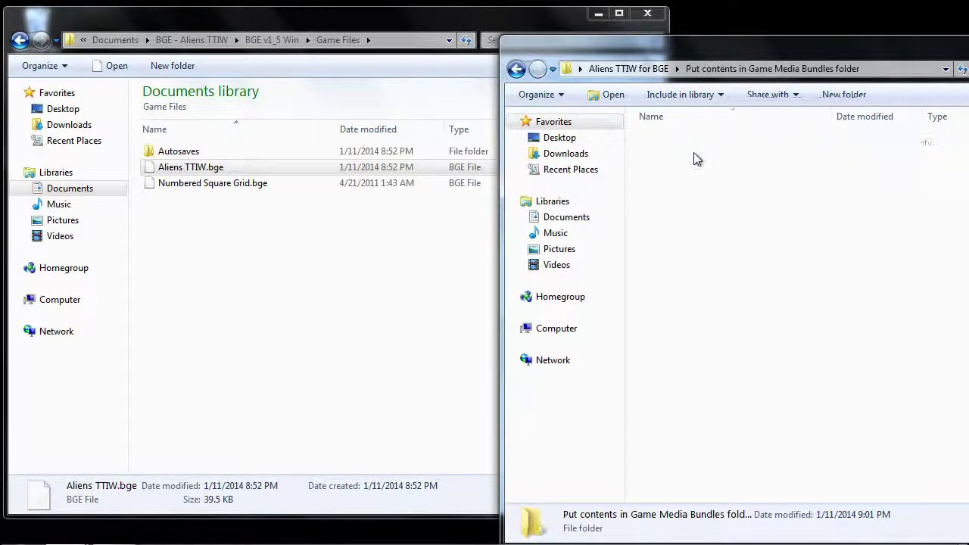
pyautogui.click(156, 167)
pyautogui.click(186, 214)
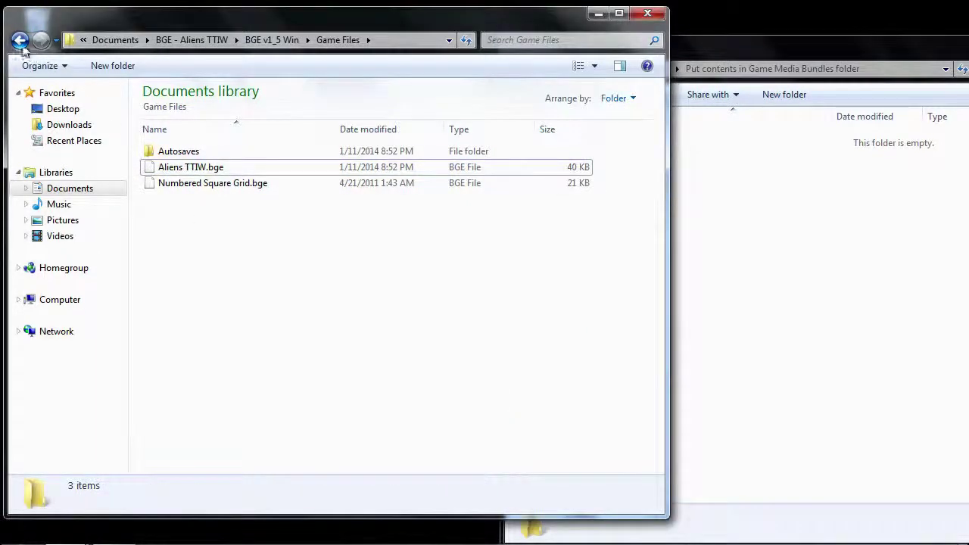
pyautogui.click(20, 40)
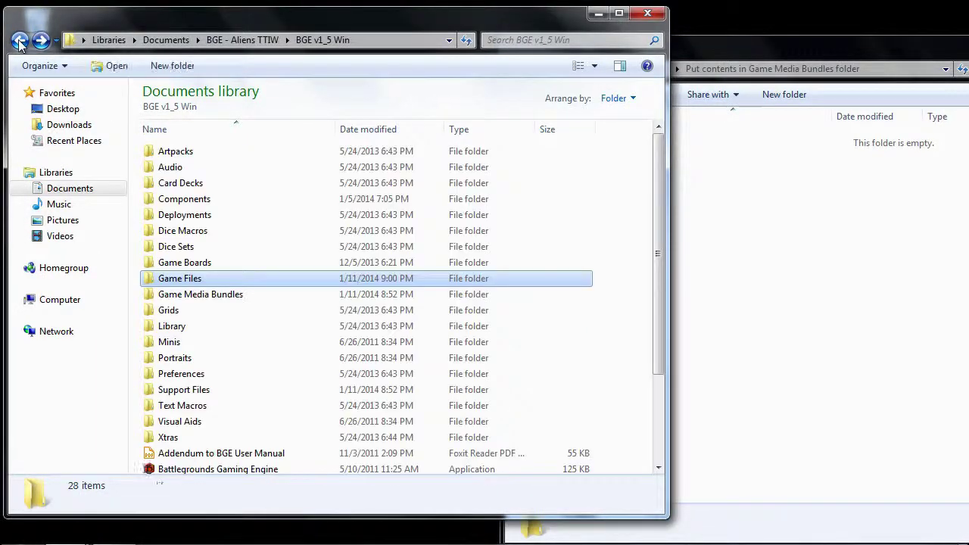
pyautogui.doubleClick(170, 294)
pyautogui.click(154, 155)
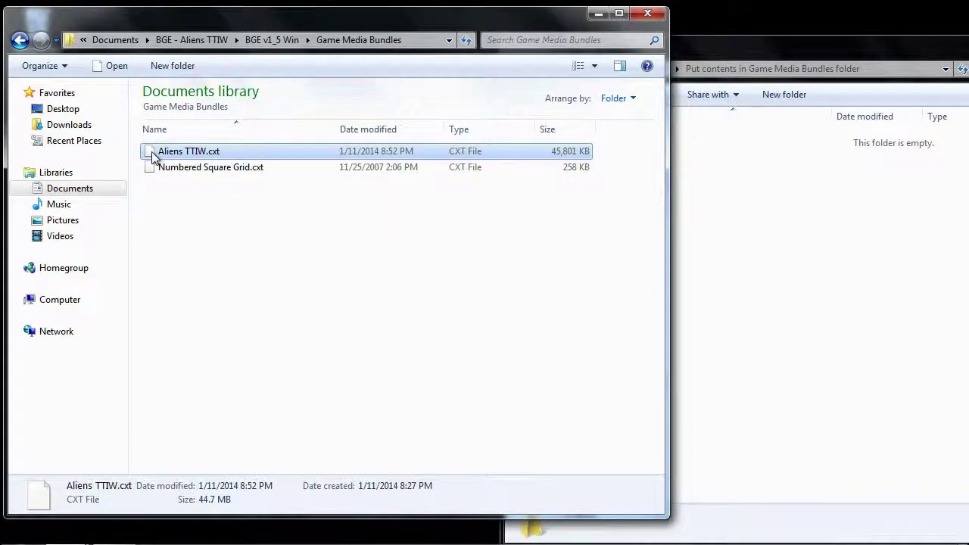
pyautogui.click(707, 245)
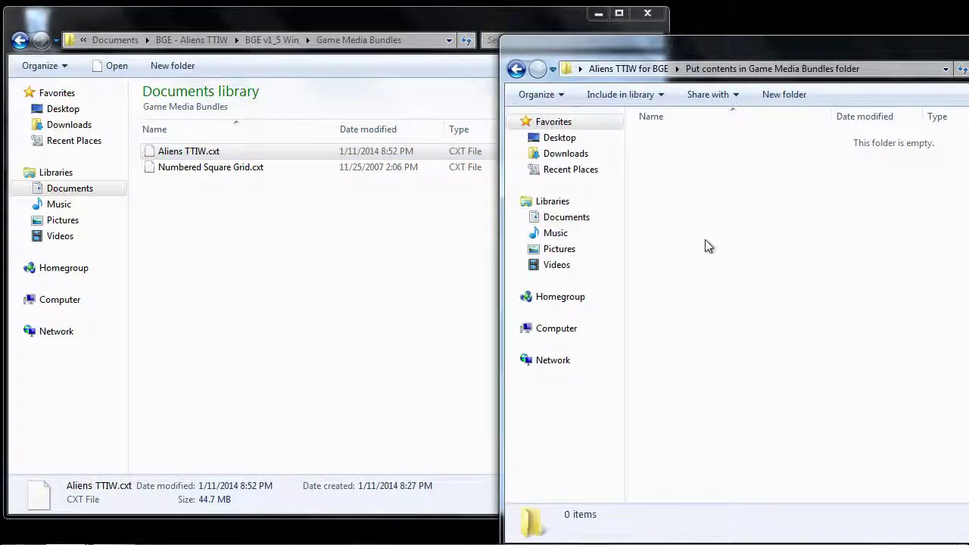
pyautogui.hotkey('ctrl', 'v')
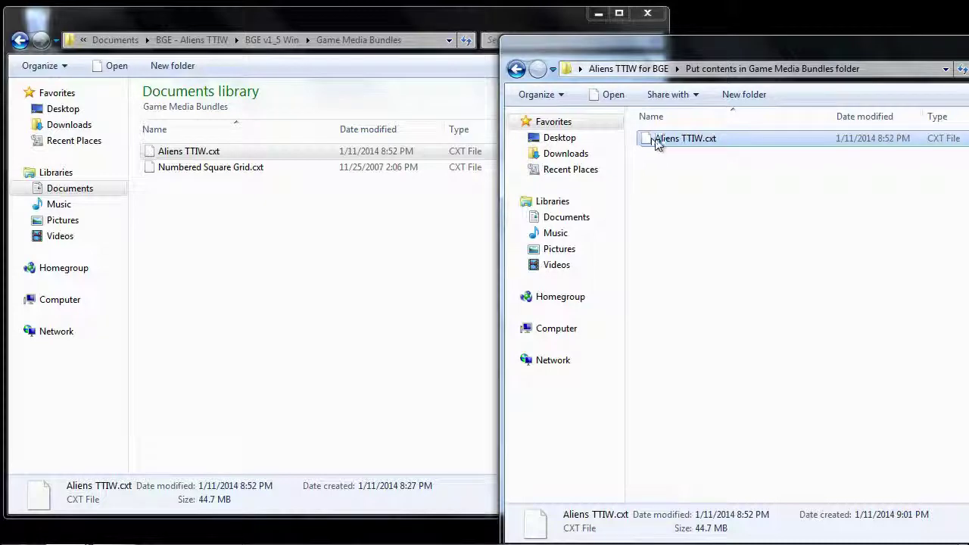
# Check the file size of the copied Aliens TTIW.cxt in its properties and close them
pyautogui.rightClick(660, 139)
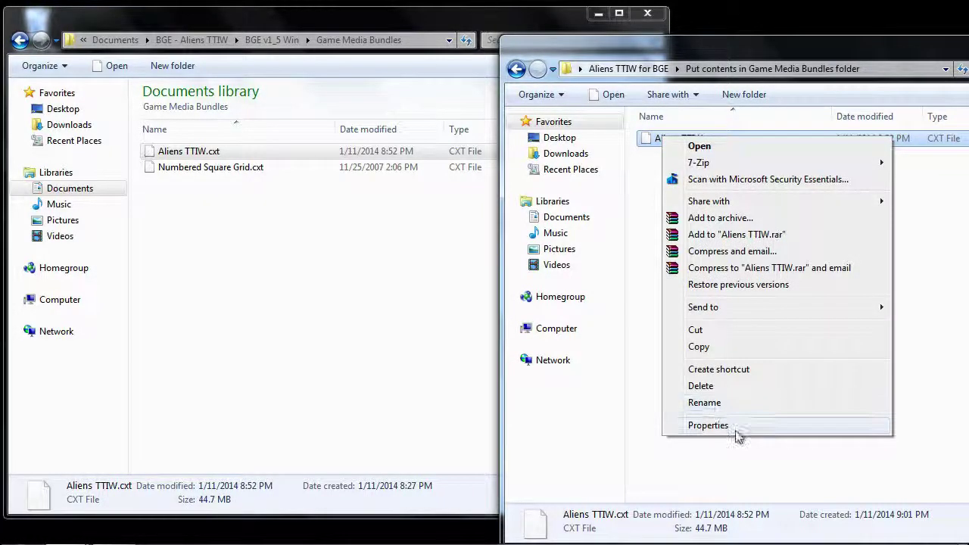
pyautogui.click(723, 426)
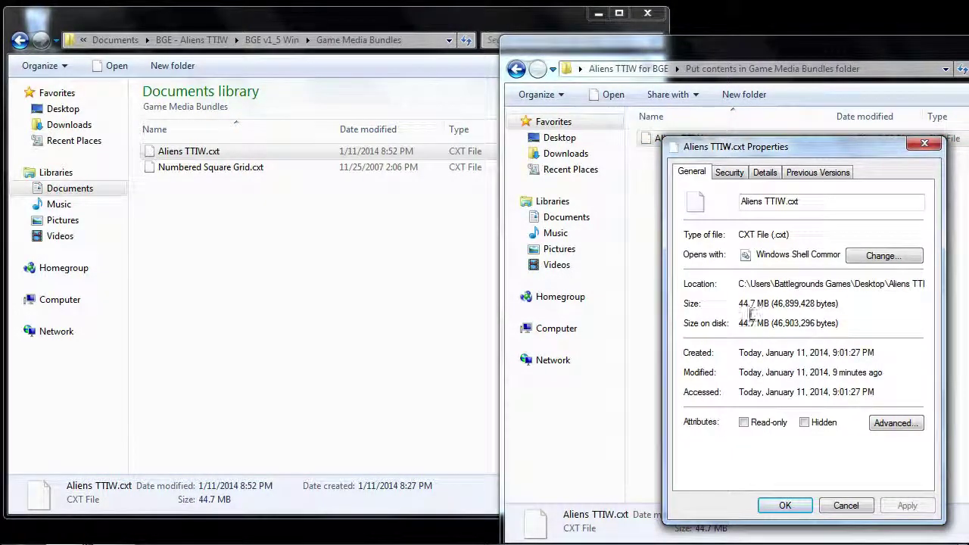
pyautogui.click(844, 506)
# Check the file size of the copied Aliens TTIW.bge in its properties and return to the Aliens TTIW for BGE folder
pyautogui.click(518, 69)
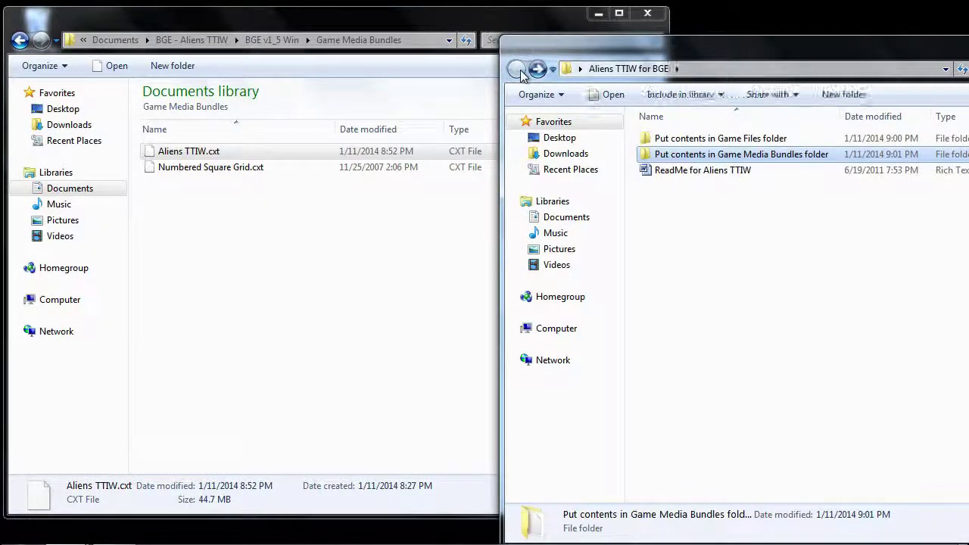
pyautogui.doubleClick(660, 140)
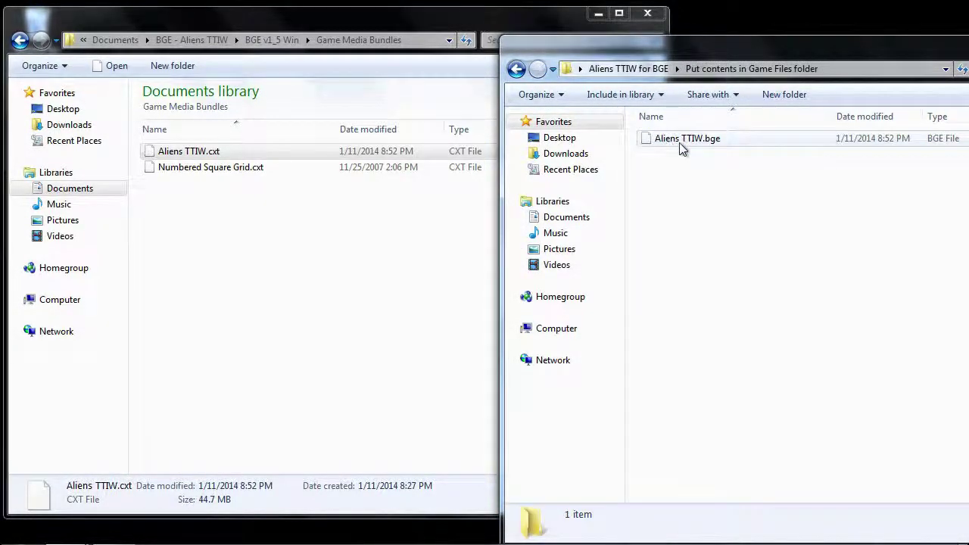
pyautogui.click(678, 142)
pyautogui.rightClick(679, 142)
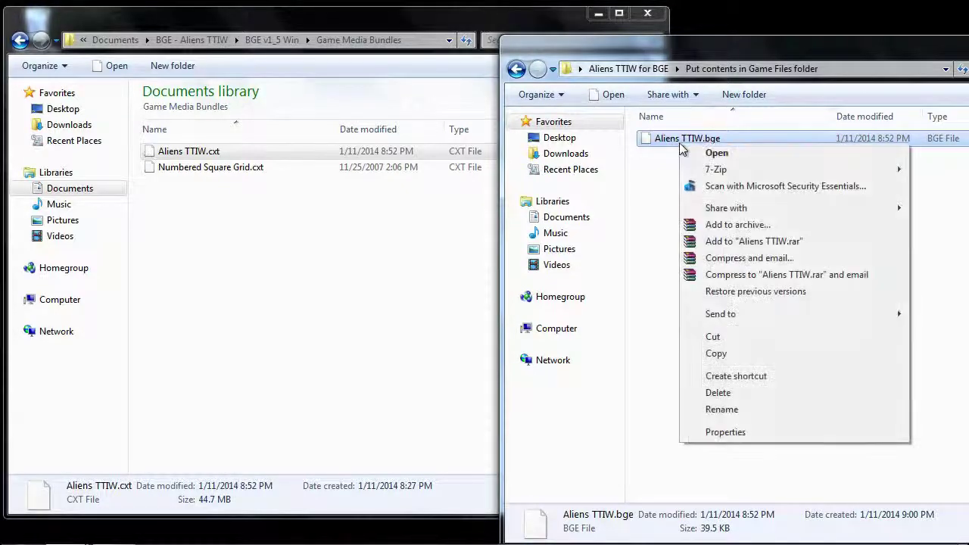
pyautogui.click(750, 433)
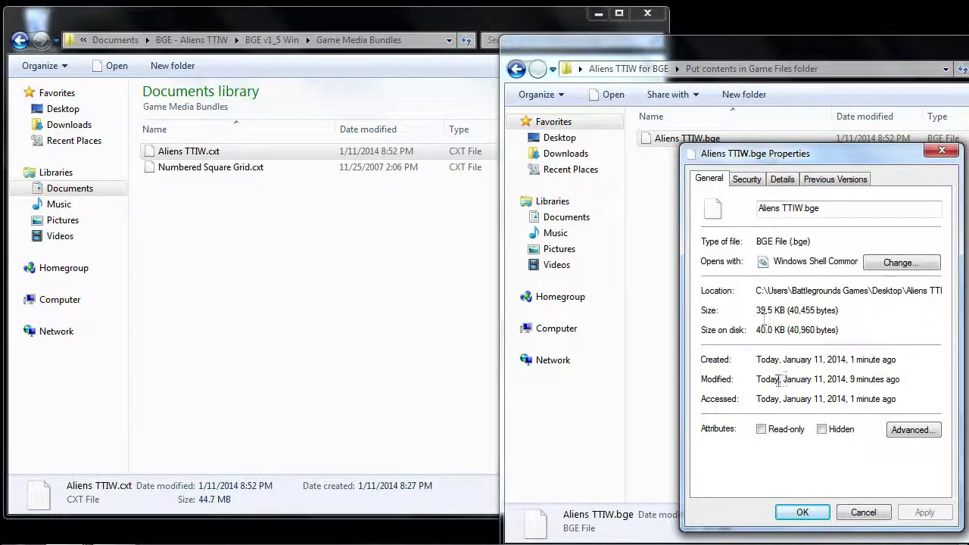
pyautogui.click(863, 511)
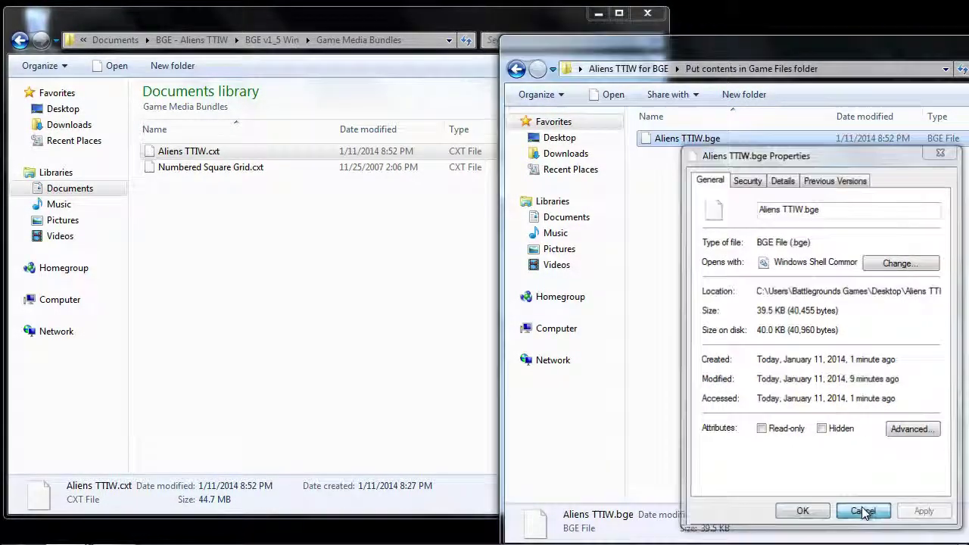
pyautogui.click(516, 68)
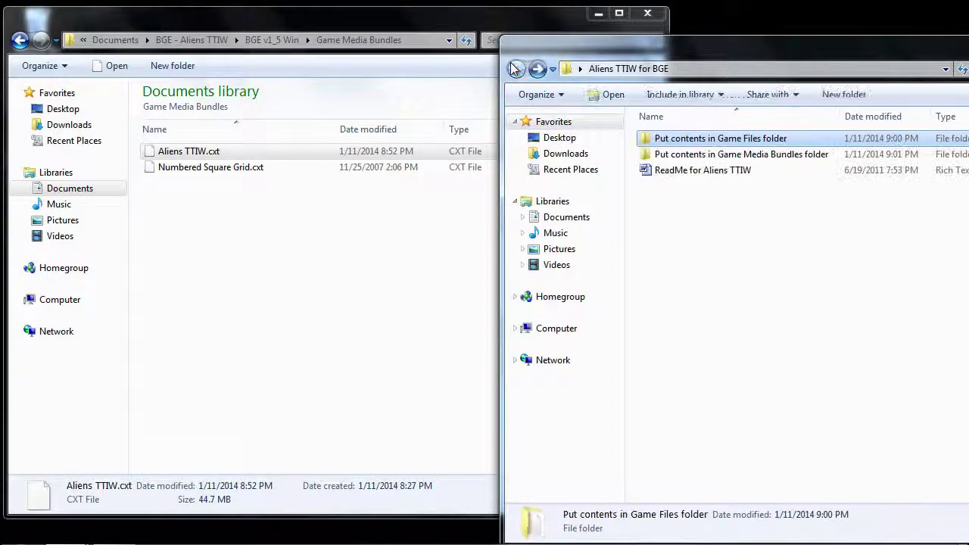
# Create a third subfolder in Aliens TTIW for BGE named "Put contents in Turn Sequencer Settings folder"
pyautogui.click(676, 220)
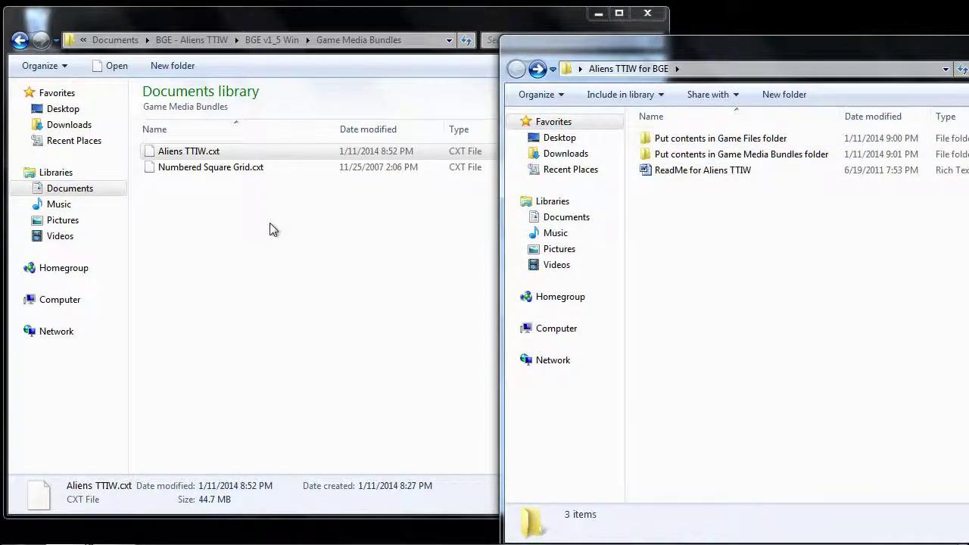
pyautogui.rightClick(652, 243)
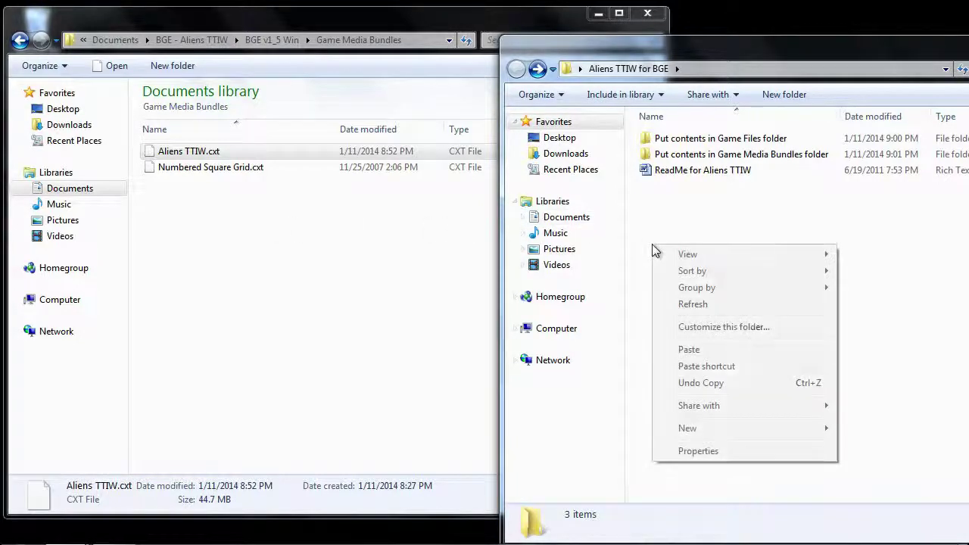
pyautogui.moveTo(723, 432)
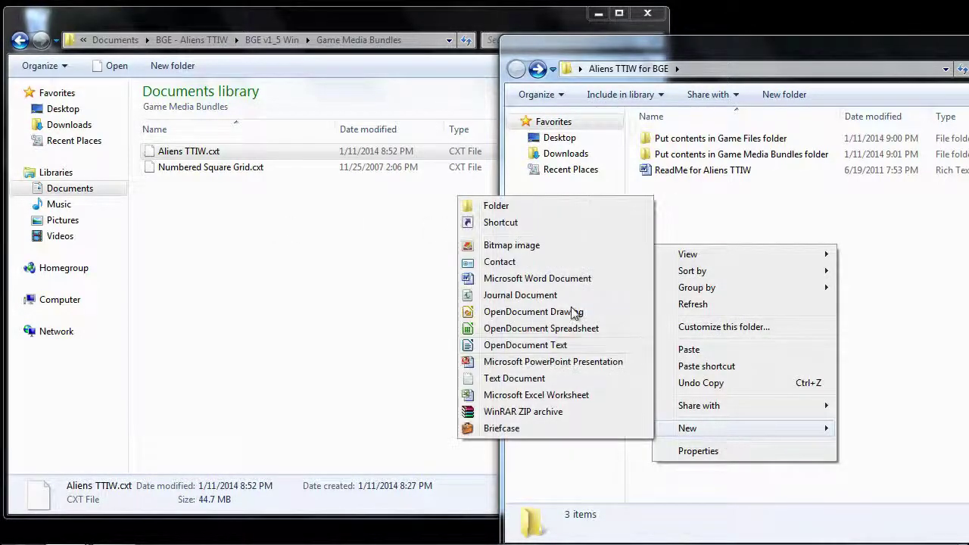
pyautogui.click(511, 206)
pyautogui.write('P')
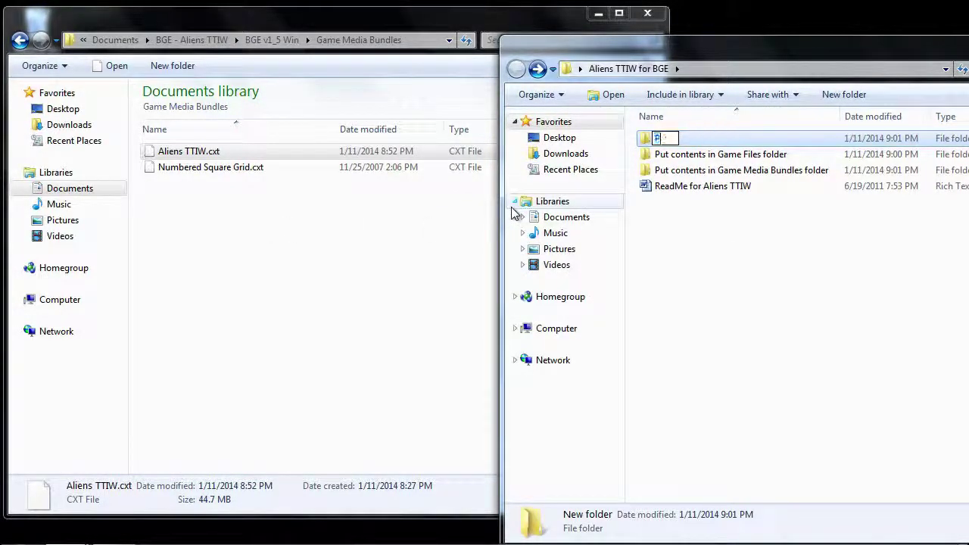
pyautogui.write('ut conten')
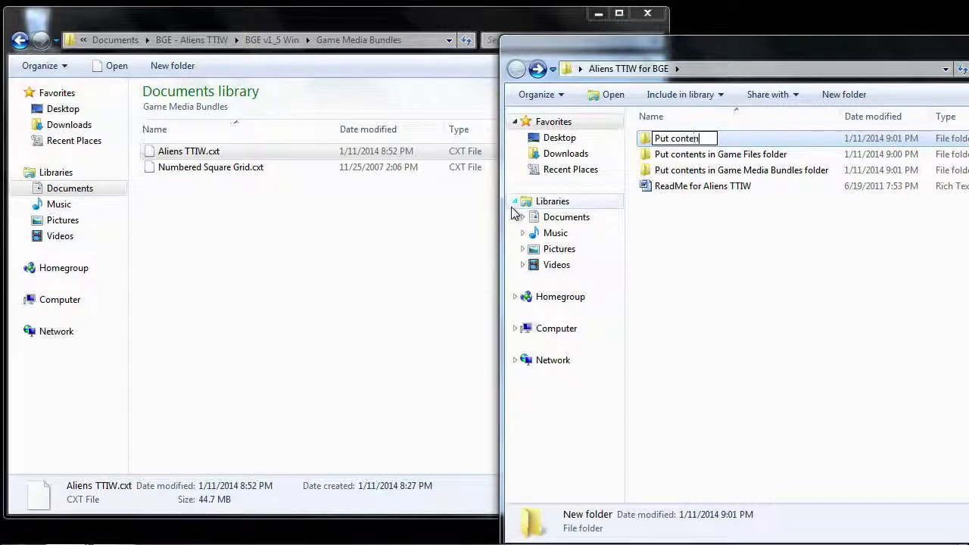
pyautogui.write('ts in')
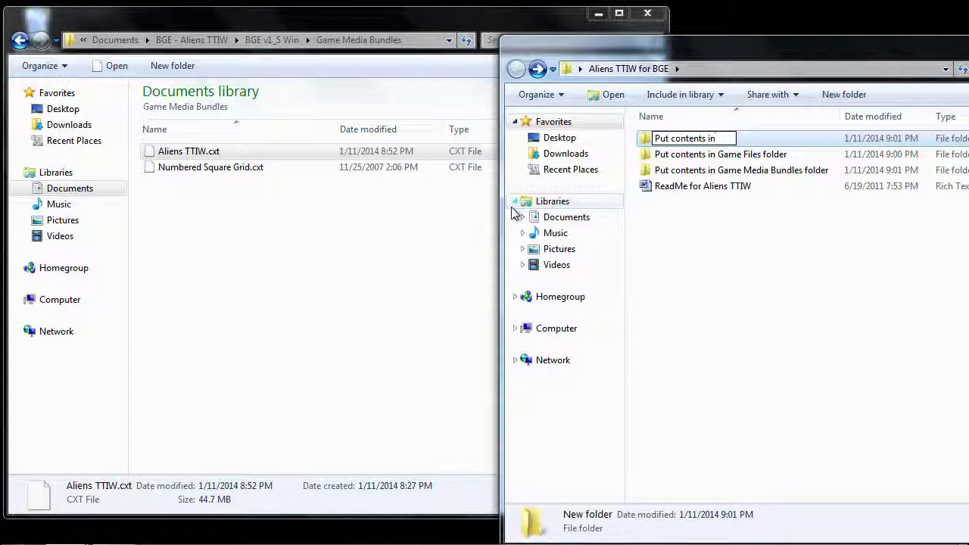
pyautogui.write(' Turn')
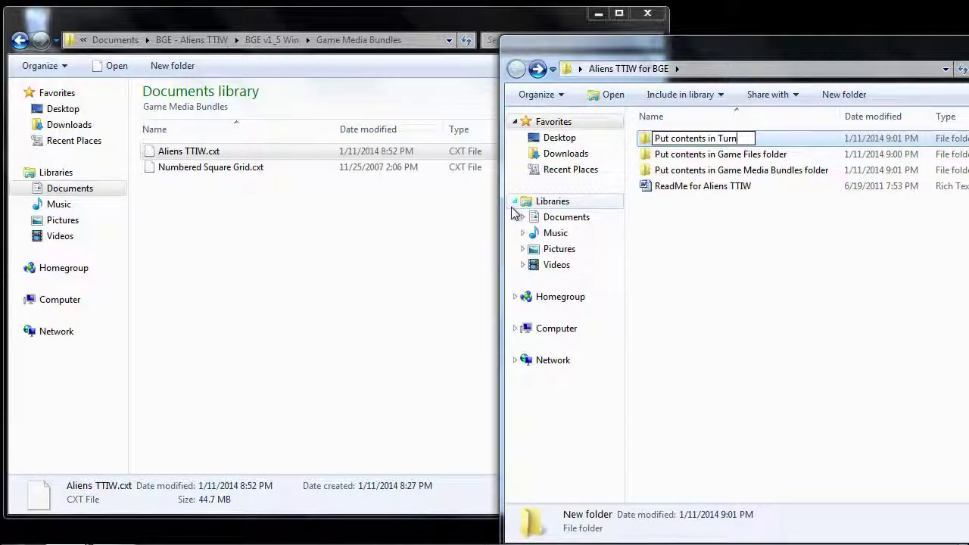
pyautogui.write(' Sequen')
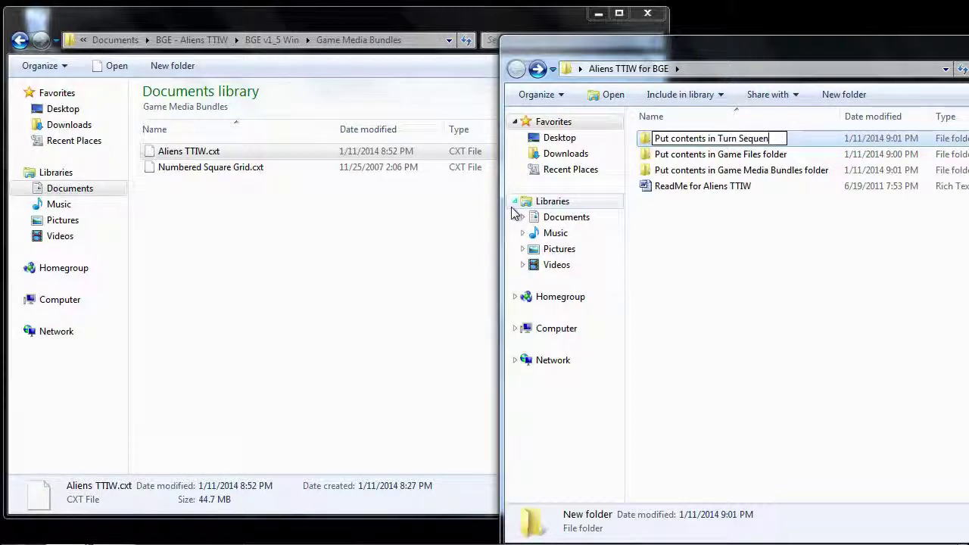
pyautogui.write('xer Set')
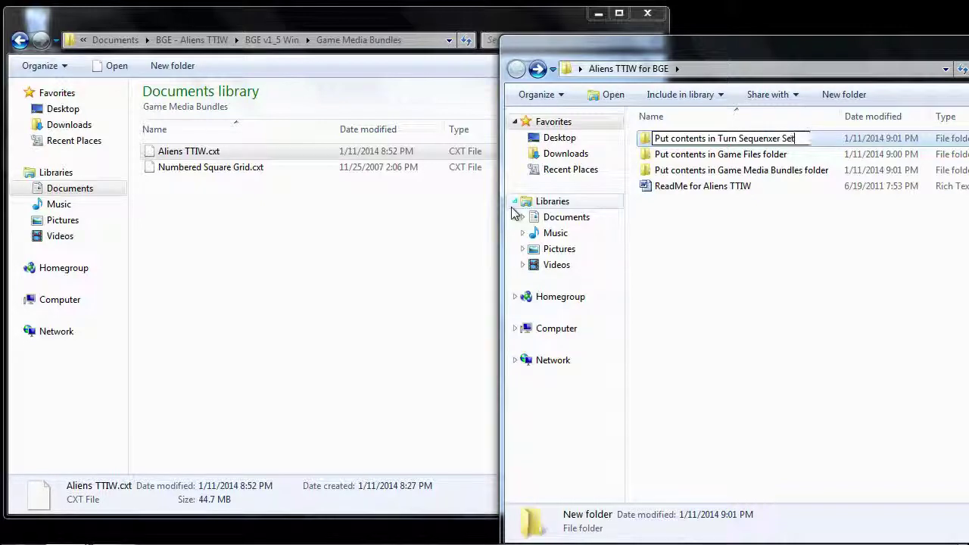
pyautogui.write('tings fo')
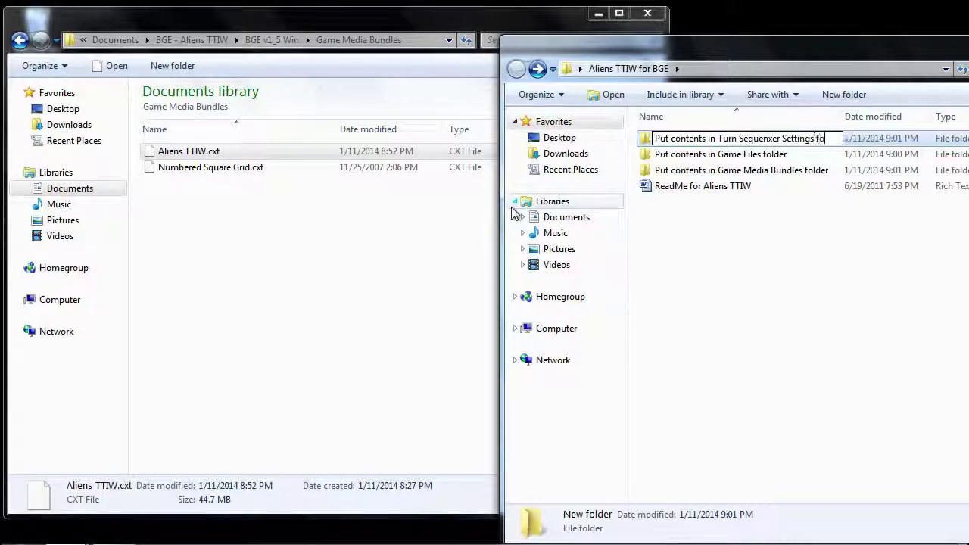
pyautogui.write('lder')
pyautogui.press('Return')
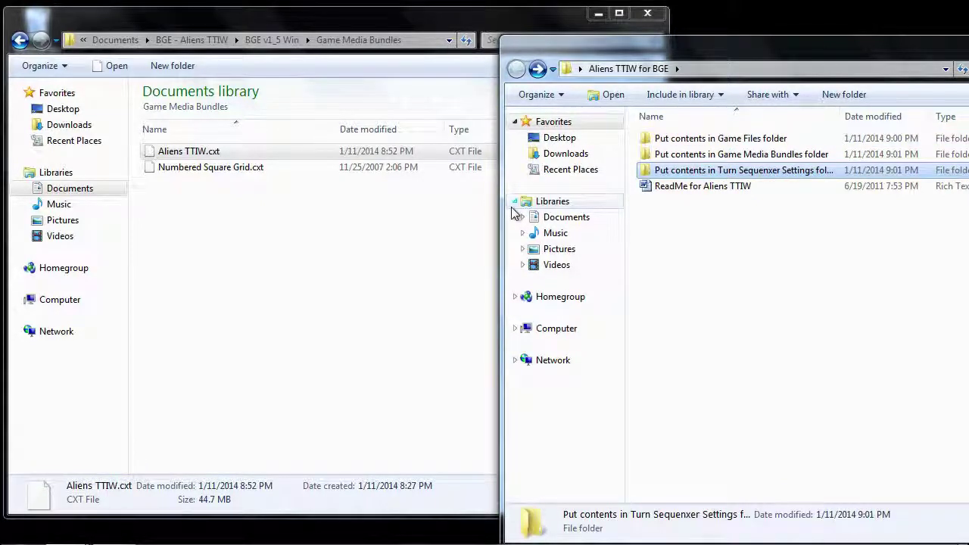
pyautogui.click(768, 171)
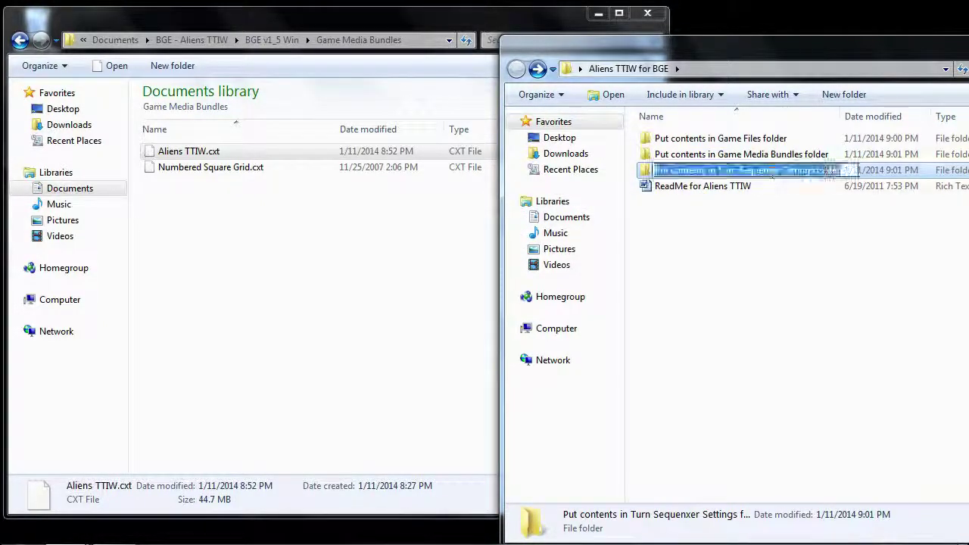
pyautogui.click(772, 171)
pyautogui.press('BackSpace')
pyautogui.write('c')
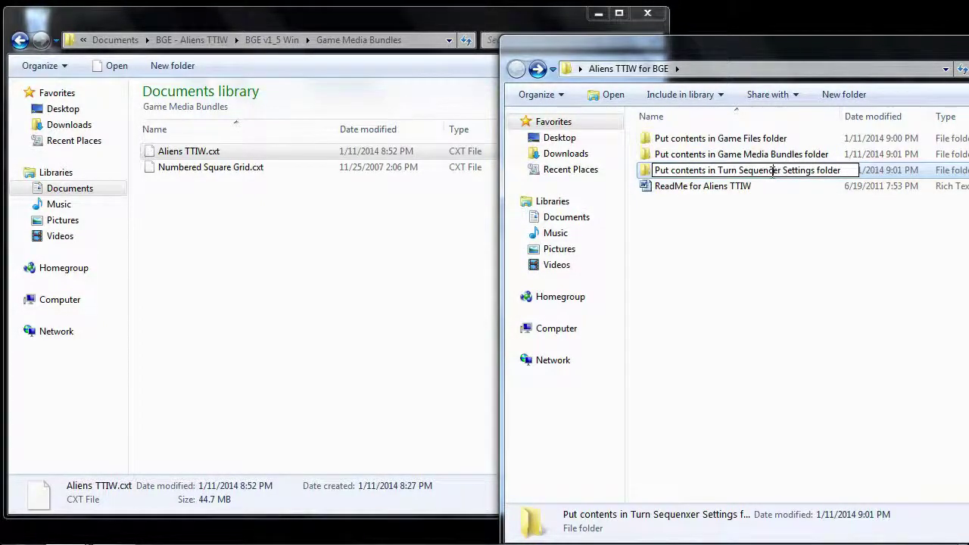
pyautogui.press('Return')
# Copy the Aliens TTIW file from Preferences > Turn Sequencer Settings into the "Put contents in Turn Sequencer Settings folder" subfolder
pyautogui.doubleClick(768, 173)
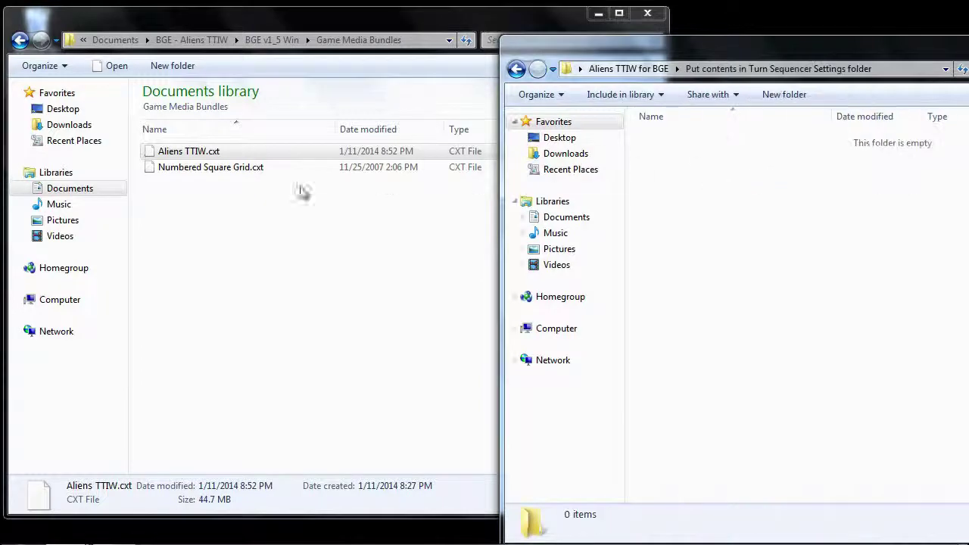
pyautogui.click(201, 197)
pyautogui.click(20, 40)
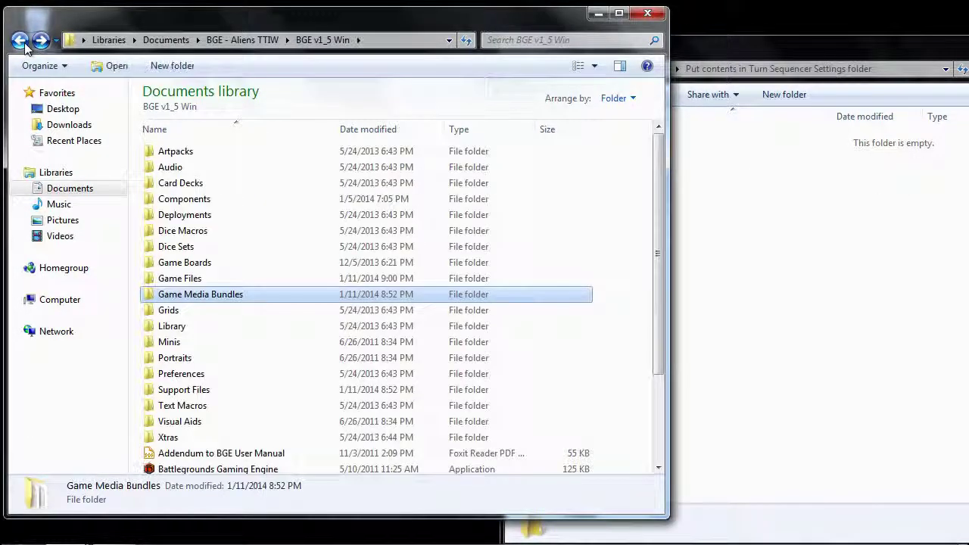
pyautogui.doubleClick(194, 374)
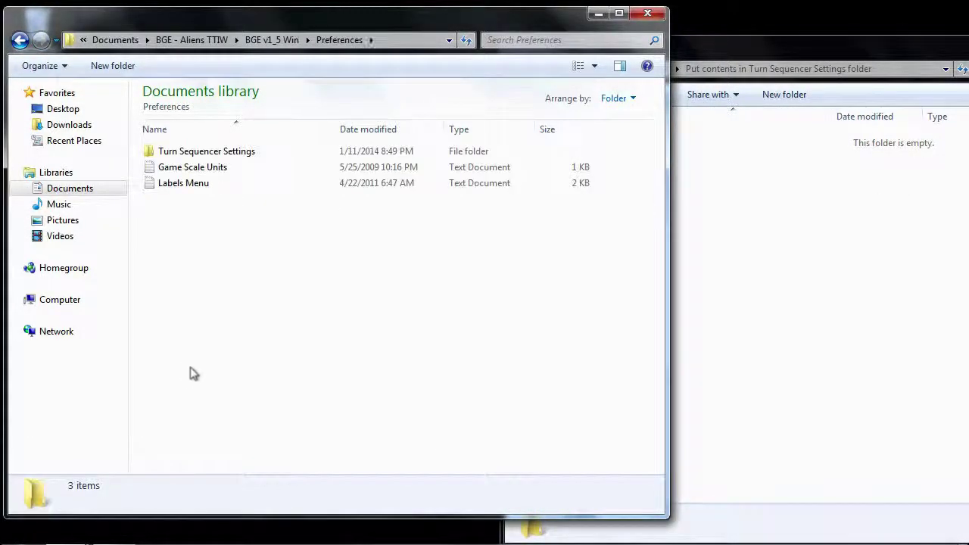
pyautogui.doubleClick(195, 151)
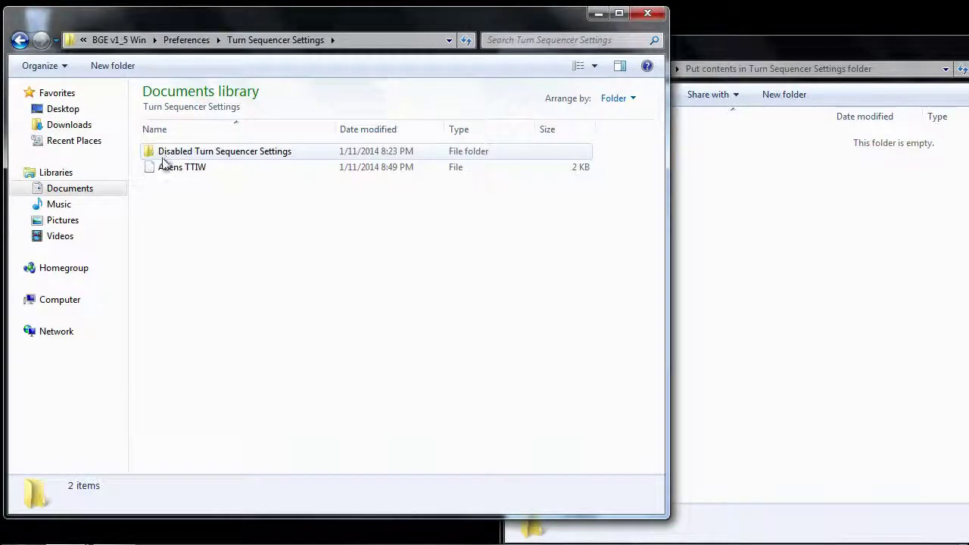
pyautogui.click(154, 171)
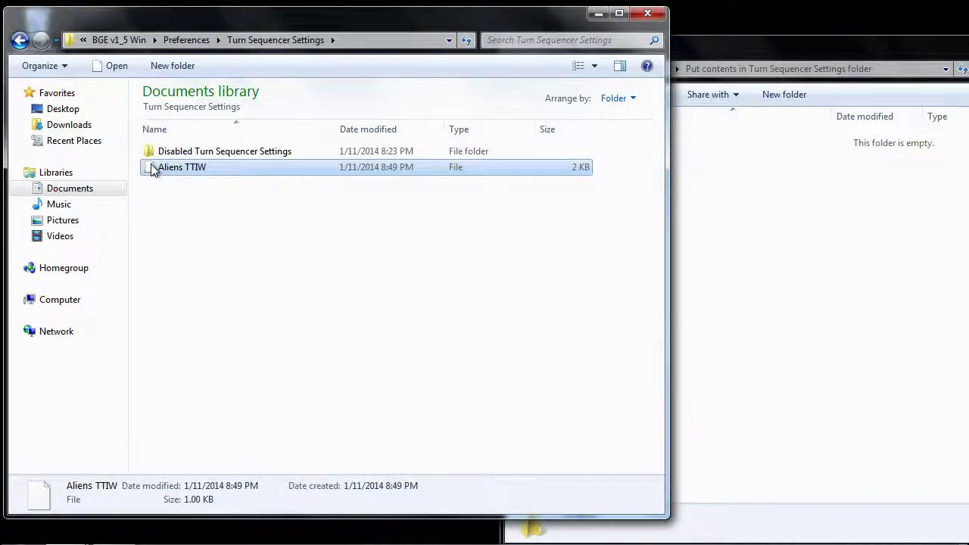
pyautogui.hotkey('ctrl', 'c')
pyautogui.click(725, 231)
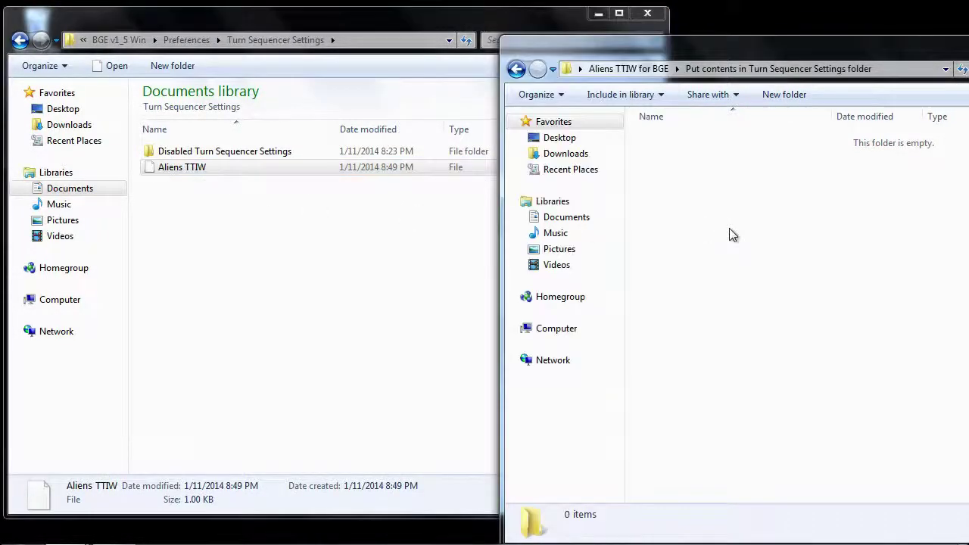
pyautogui.hotkey('ctrl', 'v')
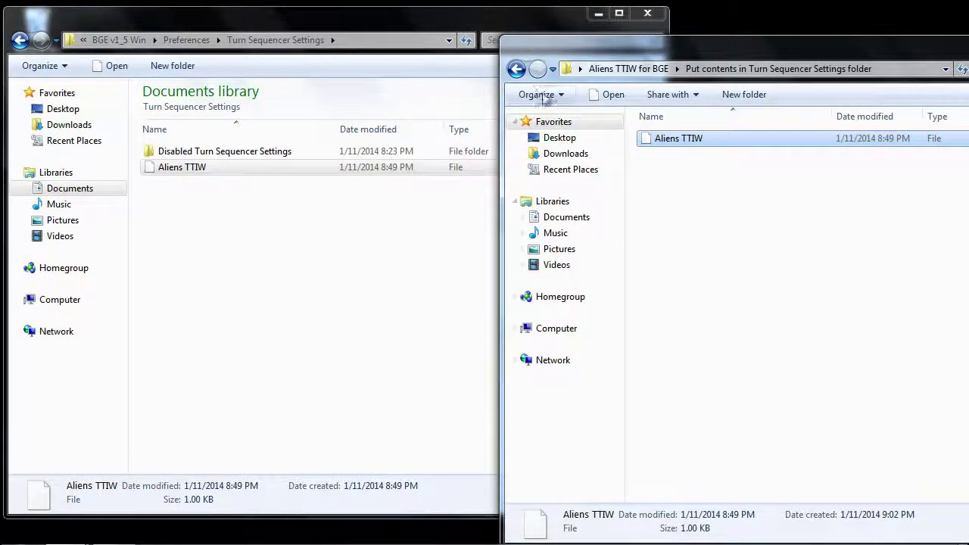
pyautogui.click(517, 69)
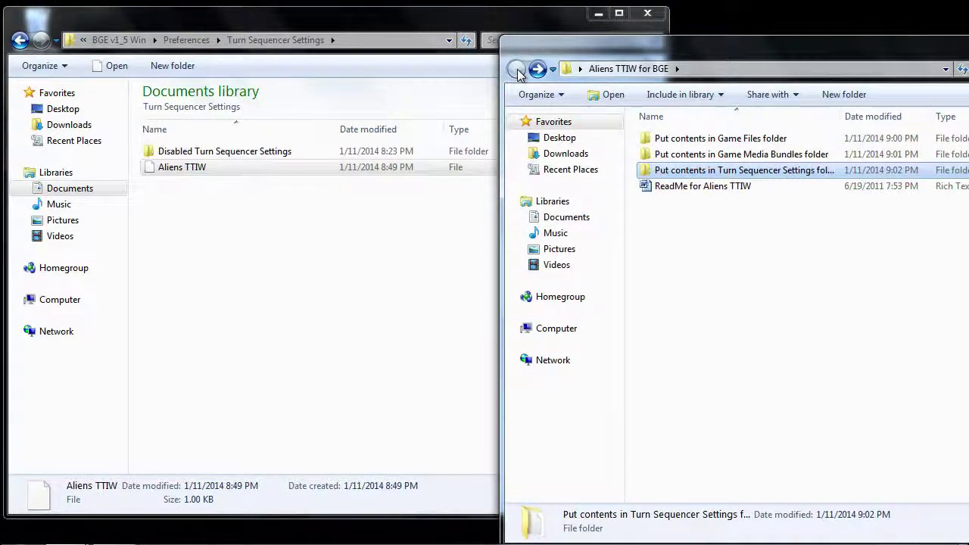
pyautogui.click(749, 266)
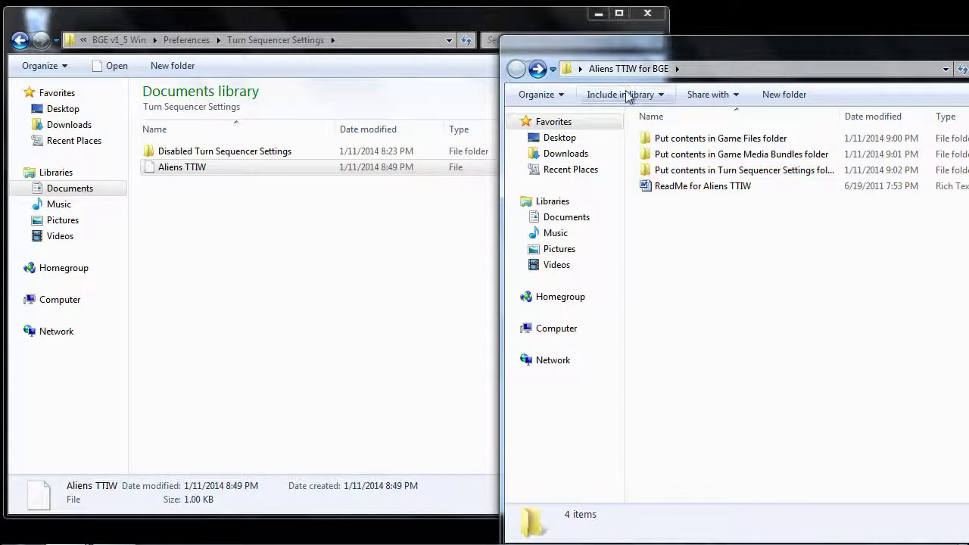
# Close the Aliens TTIW for BGE window and send that desktop folder to a compressed (zipped) folder
pyautogui.moveTo(619, 44); pyautogui.dragTo(448, 32)
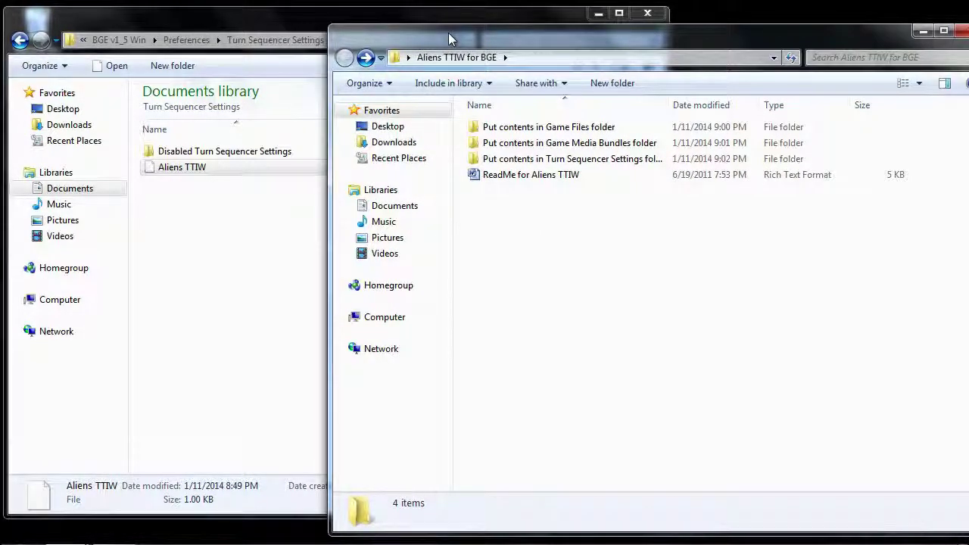
pyautogui.press('super')
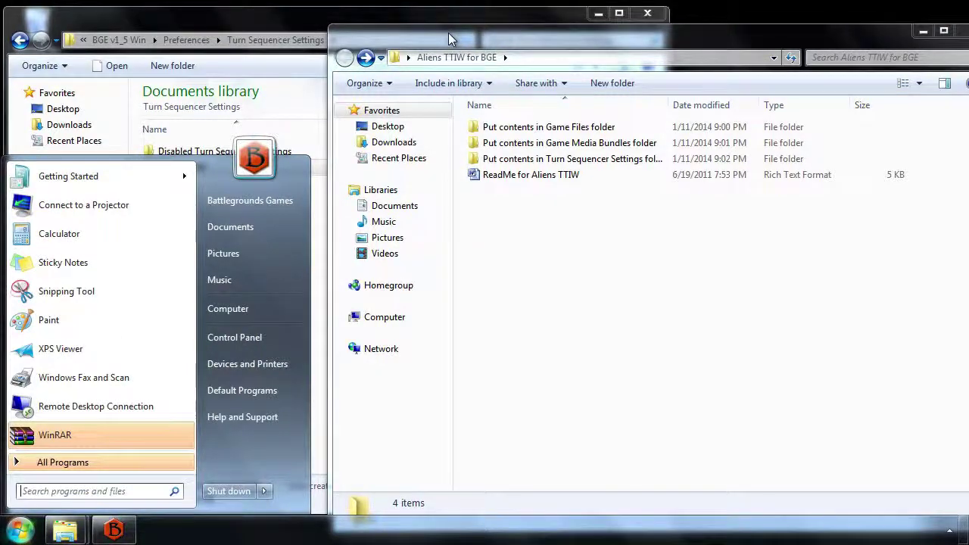
pyautogui.click(448, 32)
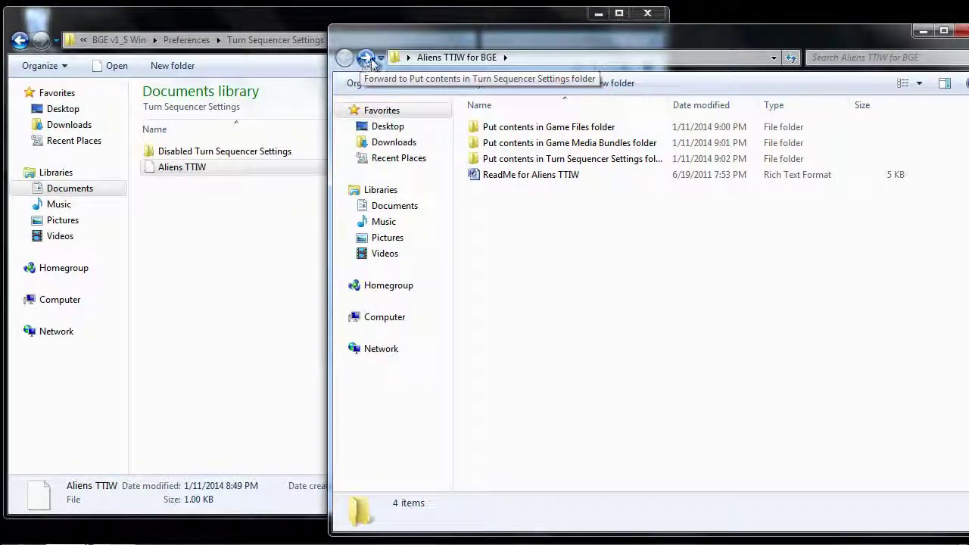
pyautogui.click(958, 36)
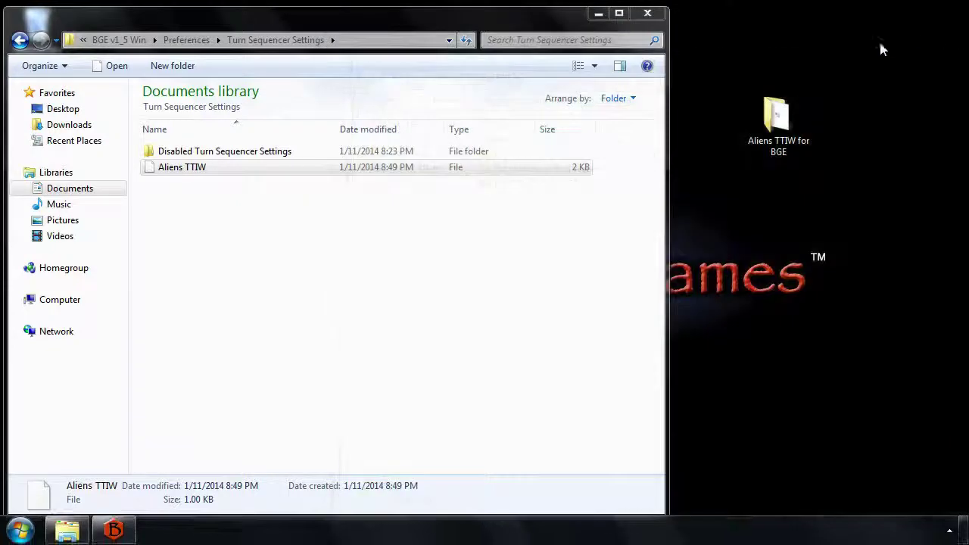
pyautogui.rightClick(770, 125)
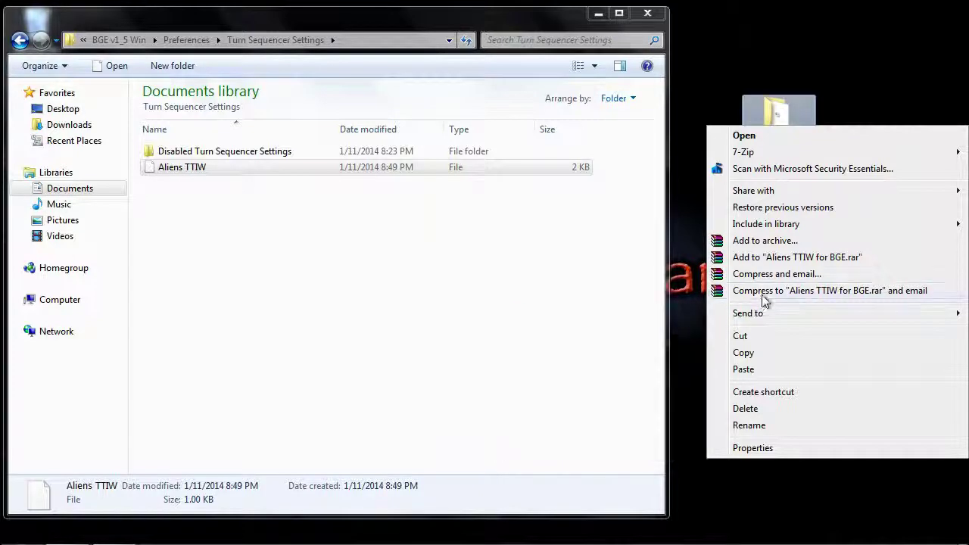
pyautogui.moveTo(760, 315)
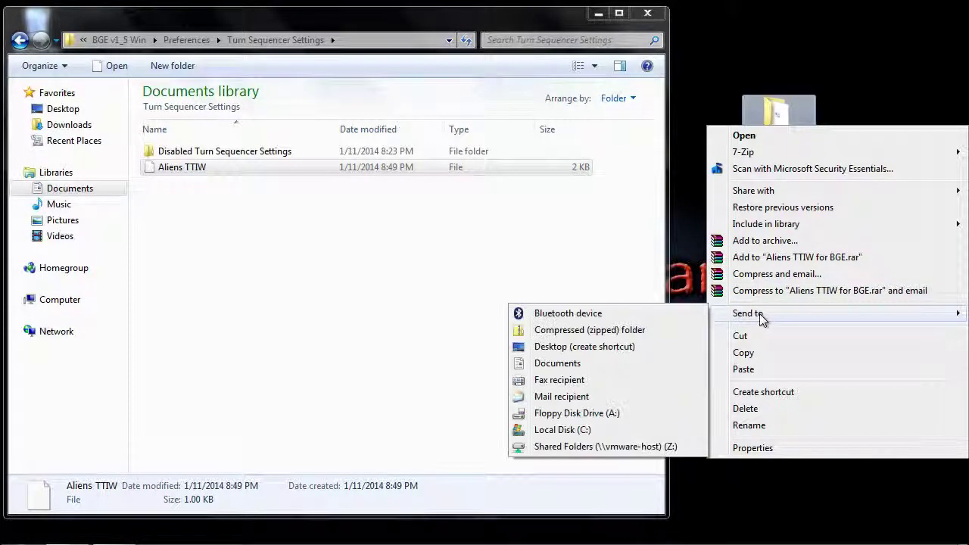
pyautogui.click(657, 331)
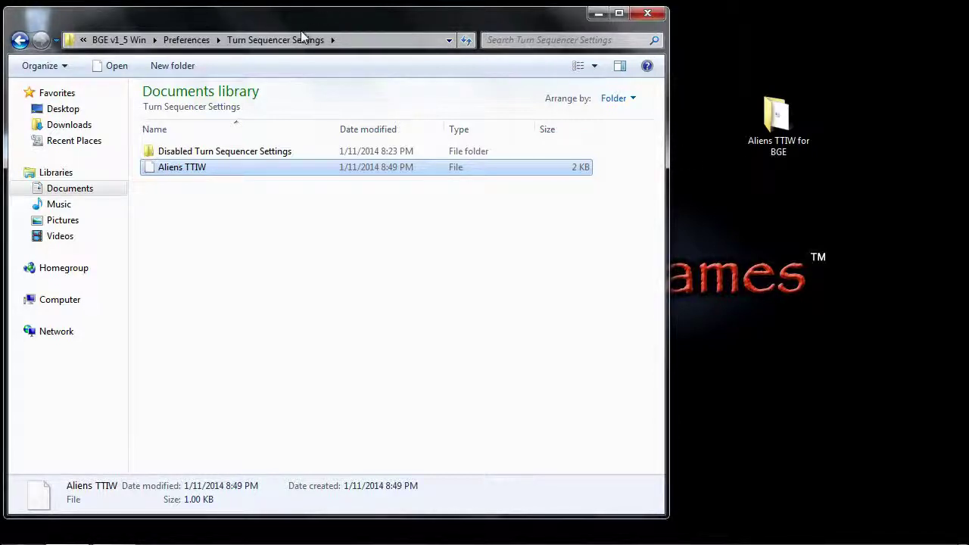
# Accept the zip archive's name "Aliens TTIW for BGE" and place the archive directly below the matching folder on the desktop
pyautogui.click(20, 40)
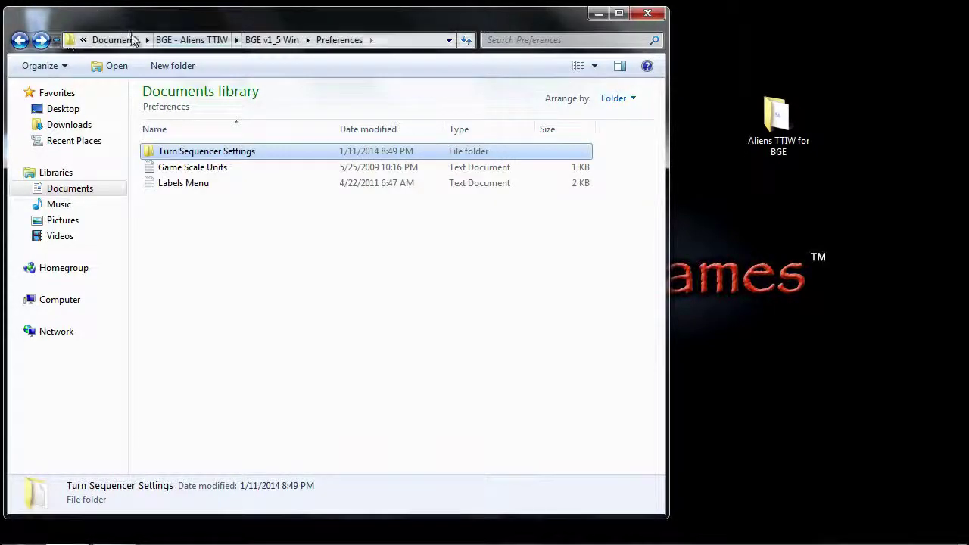
pyautogui.click(20, 40)
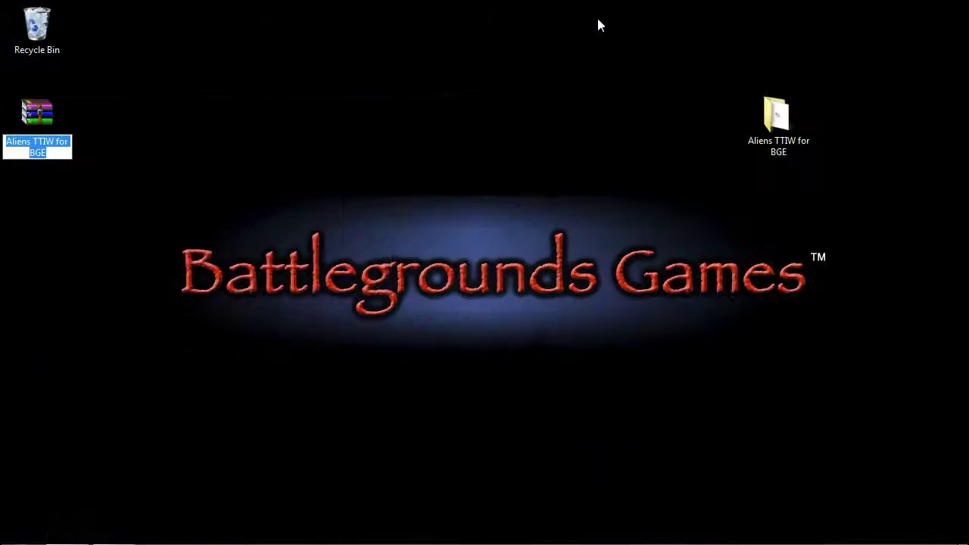
pyautogui.press('Return')
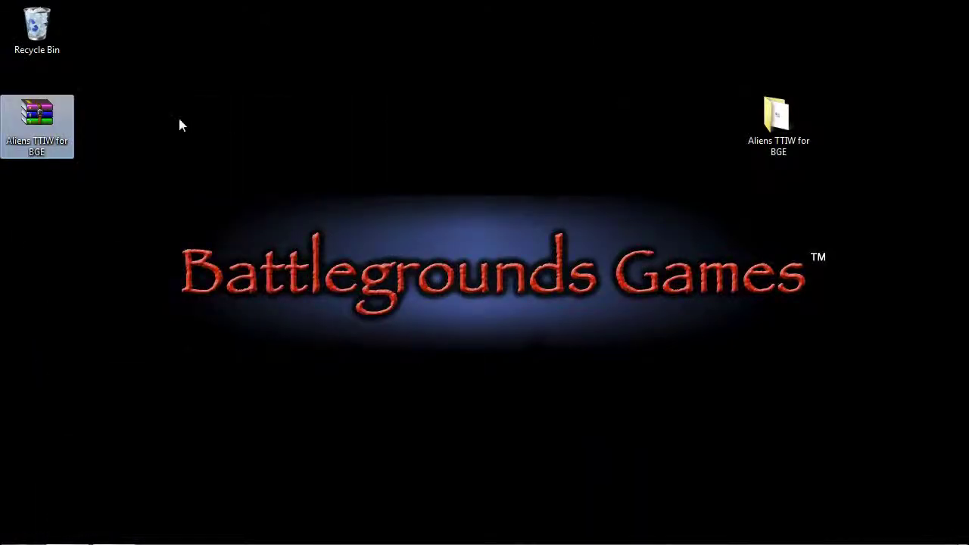
pyautogui.moveTo(53, 121); pyautogui.dragTo(775, 180)
pyautogui.click(689, 165)
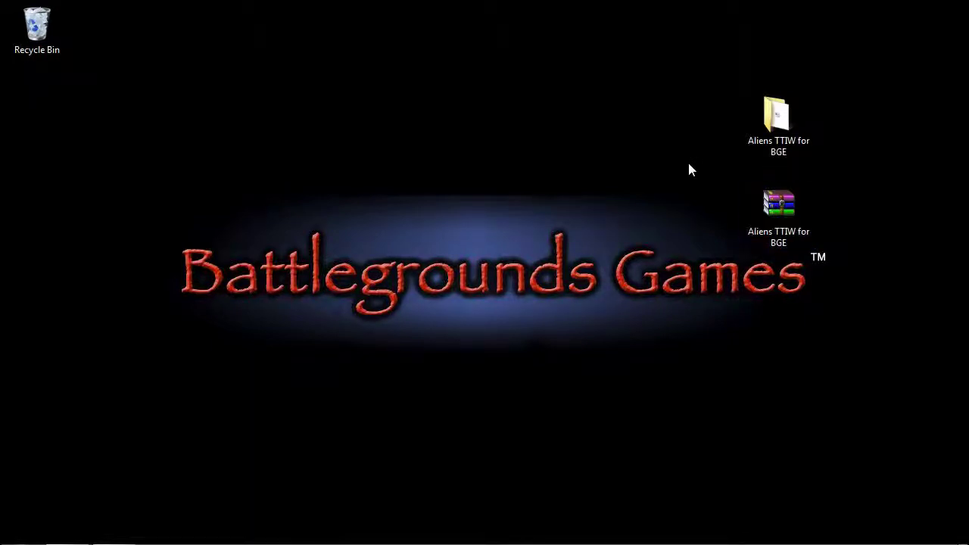
# Check the file size of the Aliens TTIW for BGE zip archive in its properties, leaving them unchanged
pyautogui.rightClick(775, 196)
pyautogui.click(802, 480)
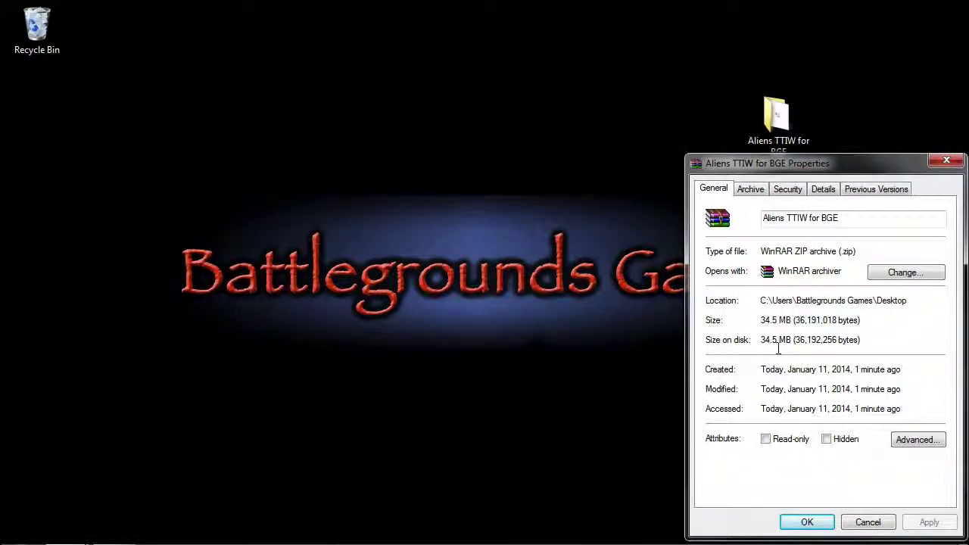
pyautogui.click(866, 522)
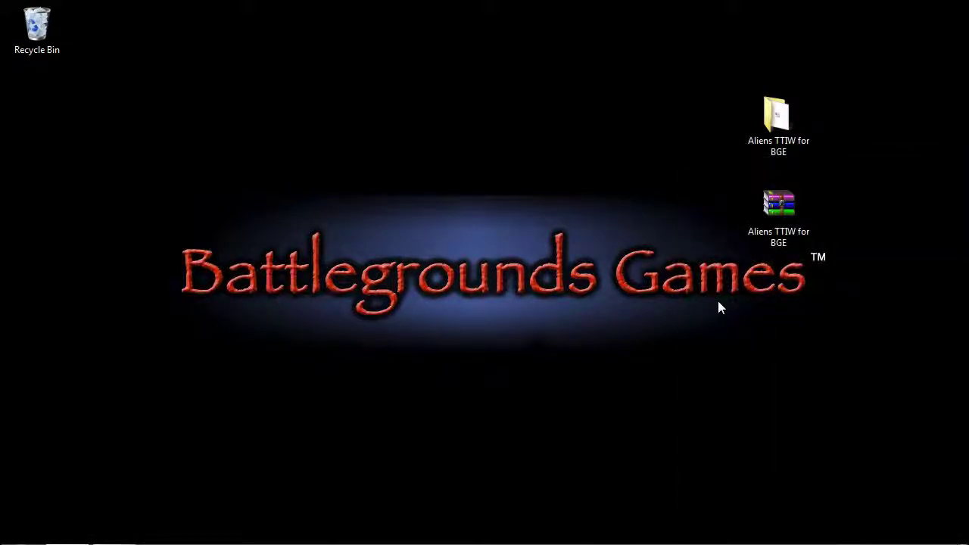